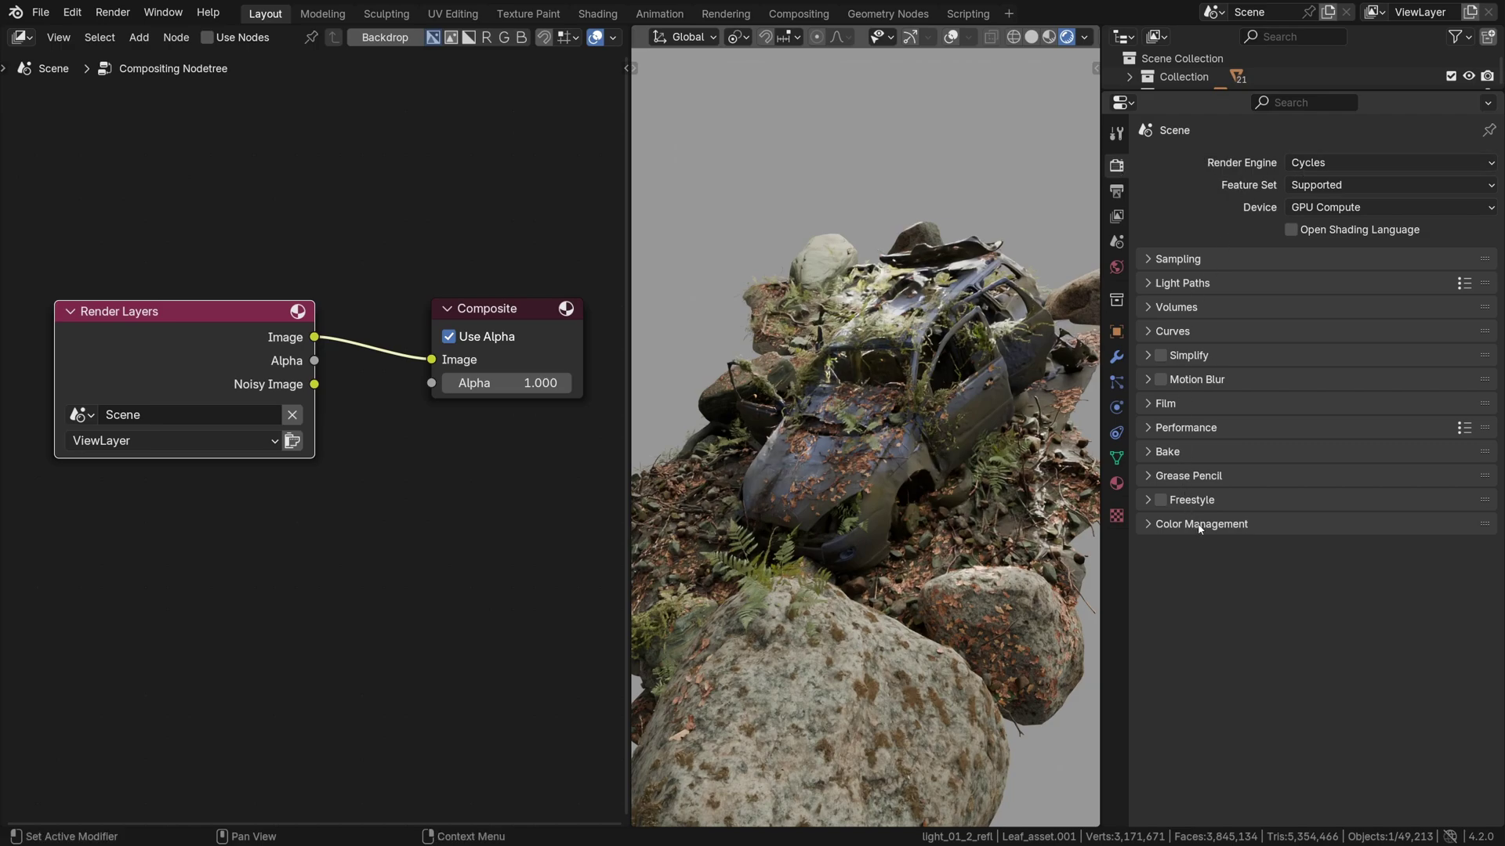
Move Color Management to the top and apply the Greyscale look under the AgX view transform
drag(1487, 529, 1462, 246)
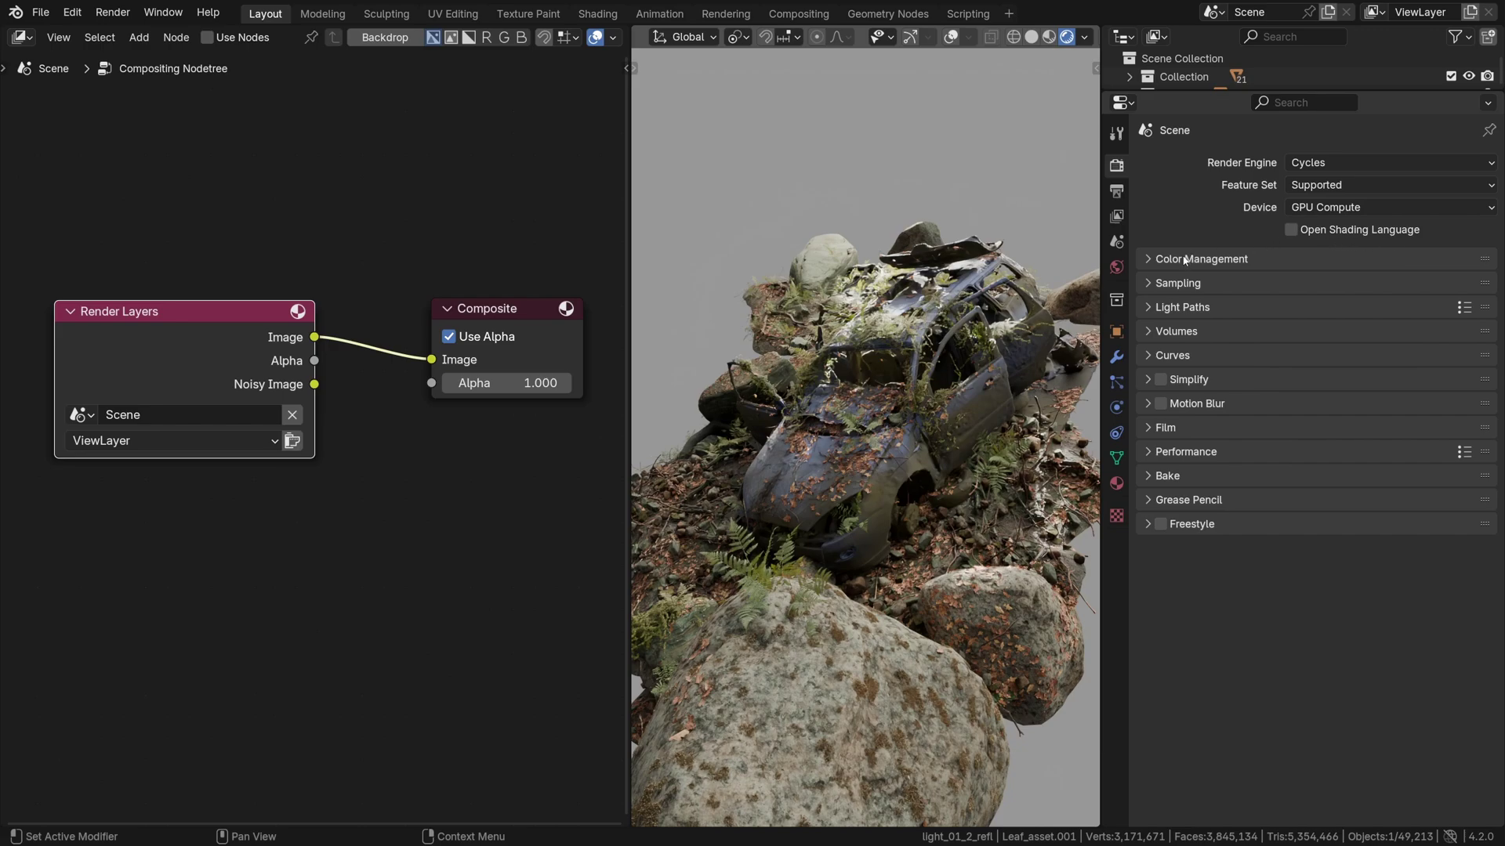
click(1184, 259)
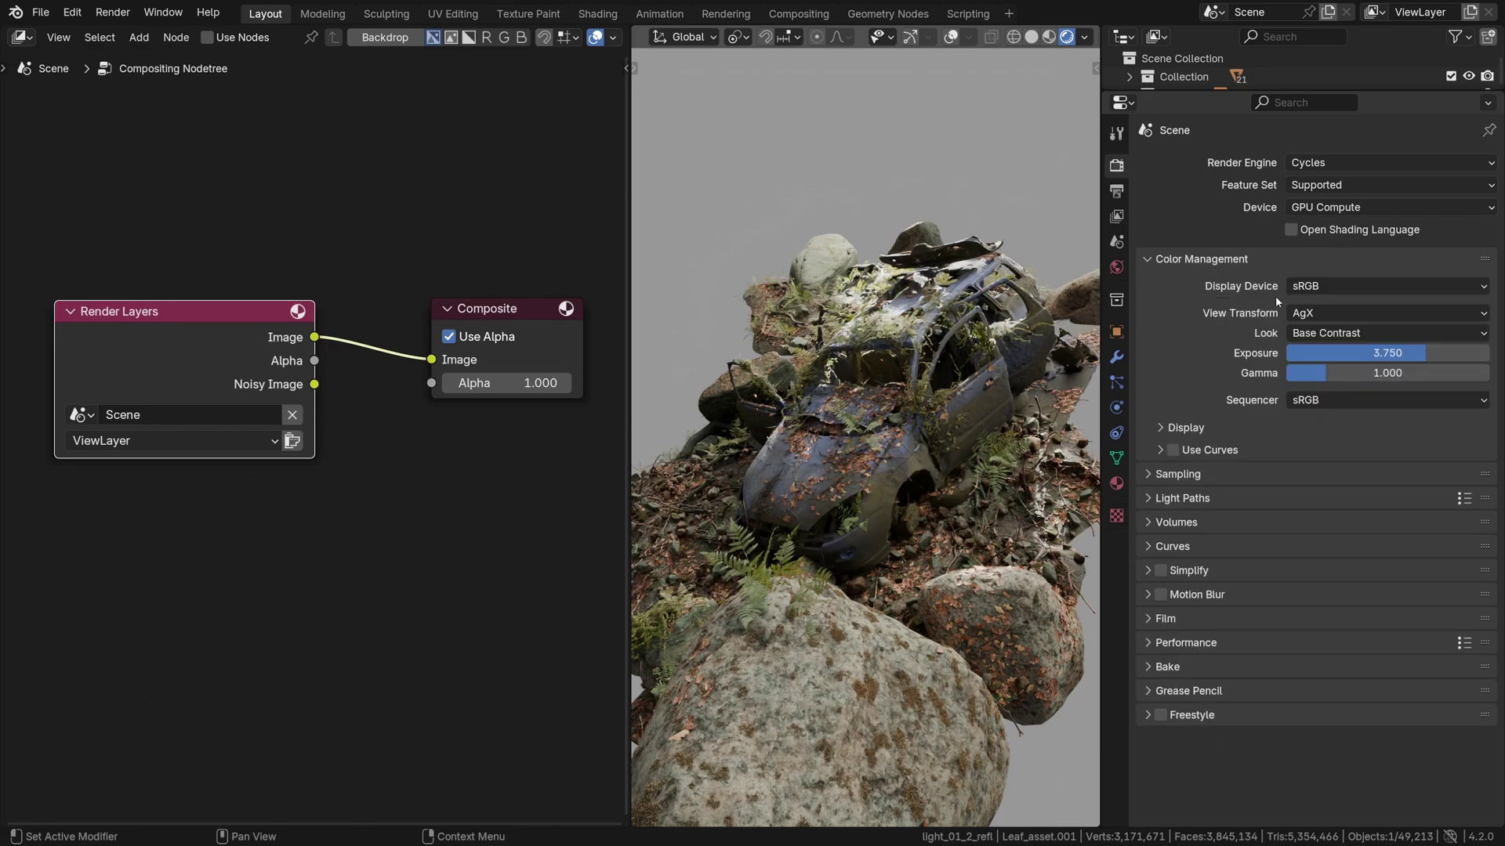
click(1307, 315)
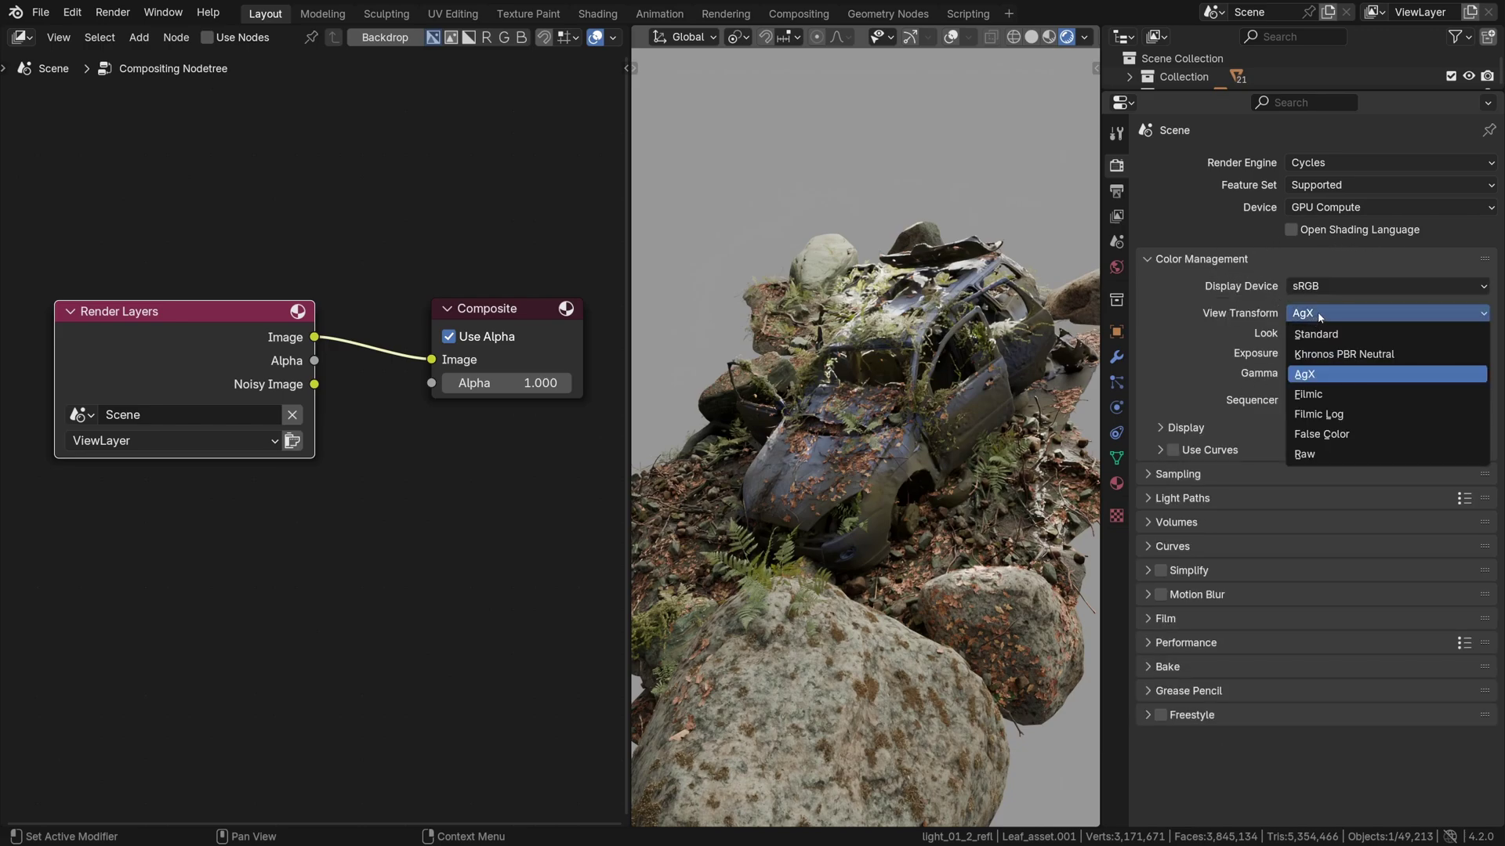
click(1319, 316)
click(1305, 335)
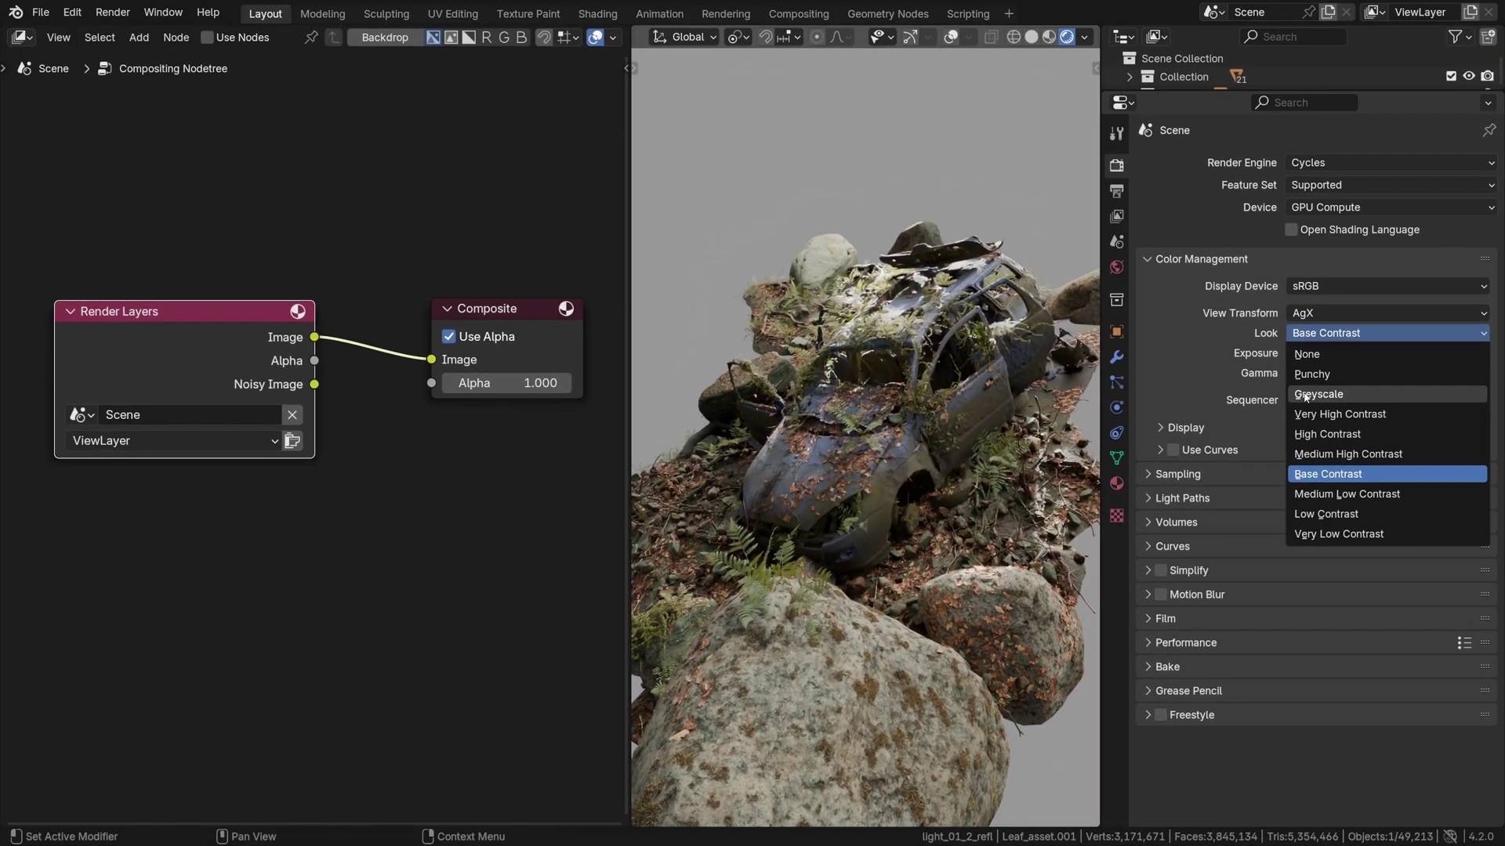
click(1109, 505)
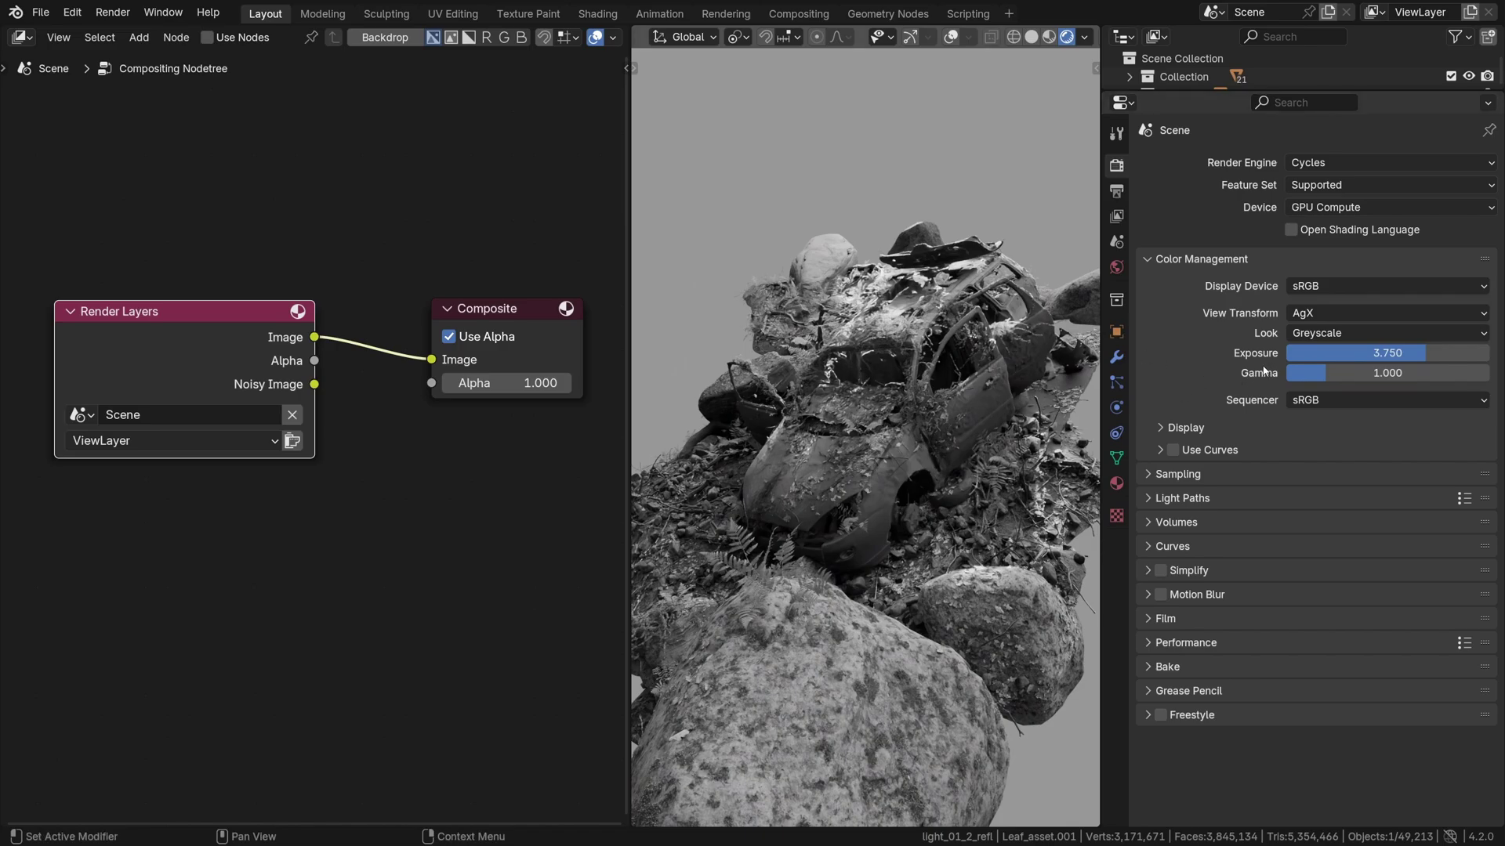
View the greyscale car through the camera and adjust Exposure to 3.750
middle_drag(965, 426, 934, 444)
key(KP_0)
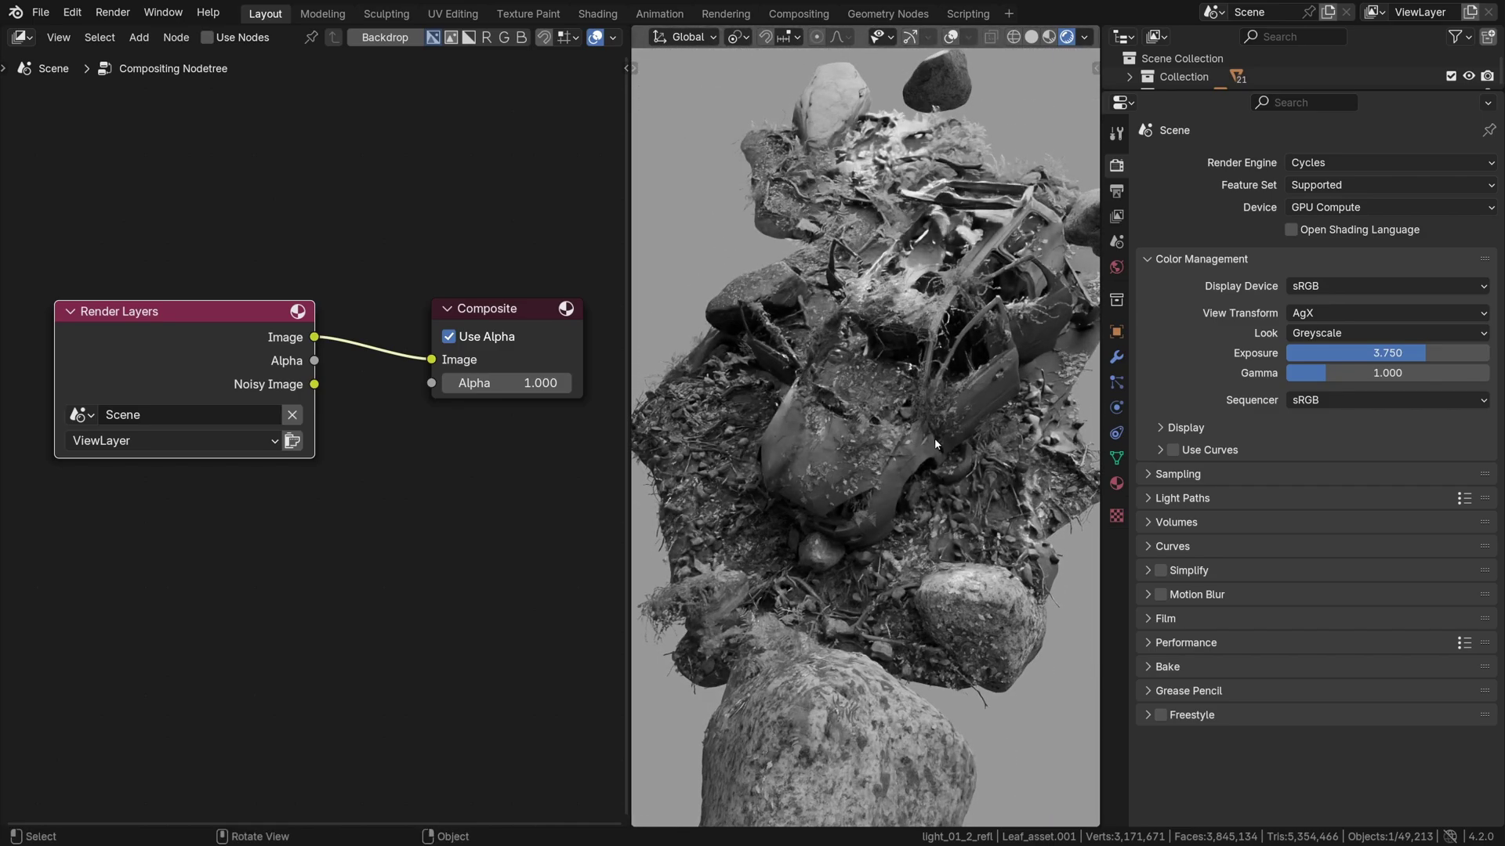
drag(1388, 353, 1428, 357)
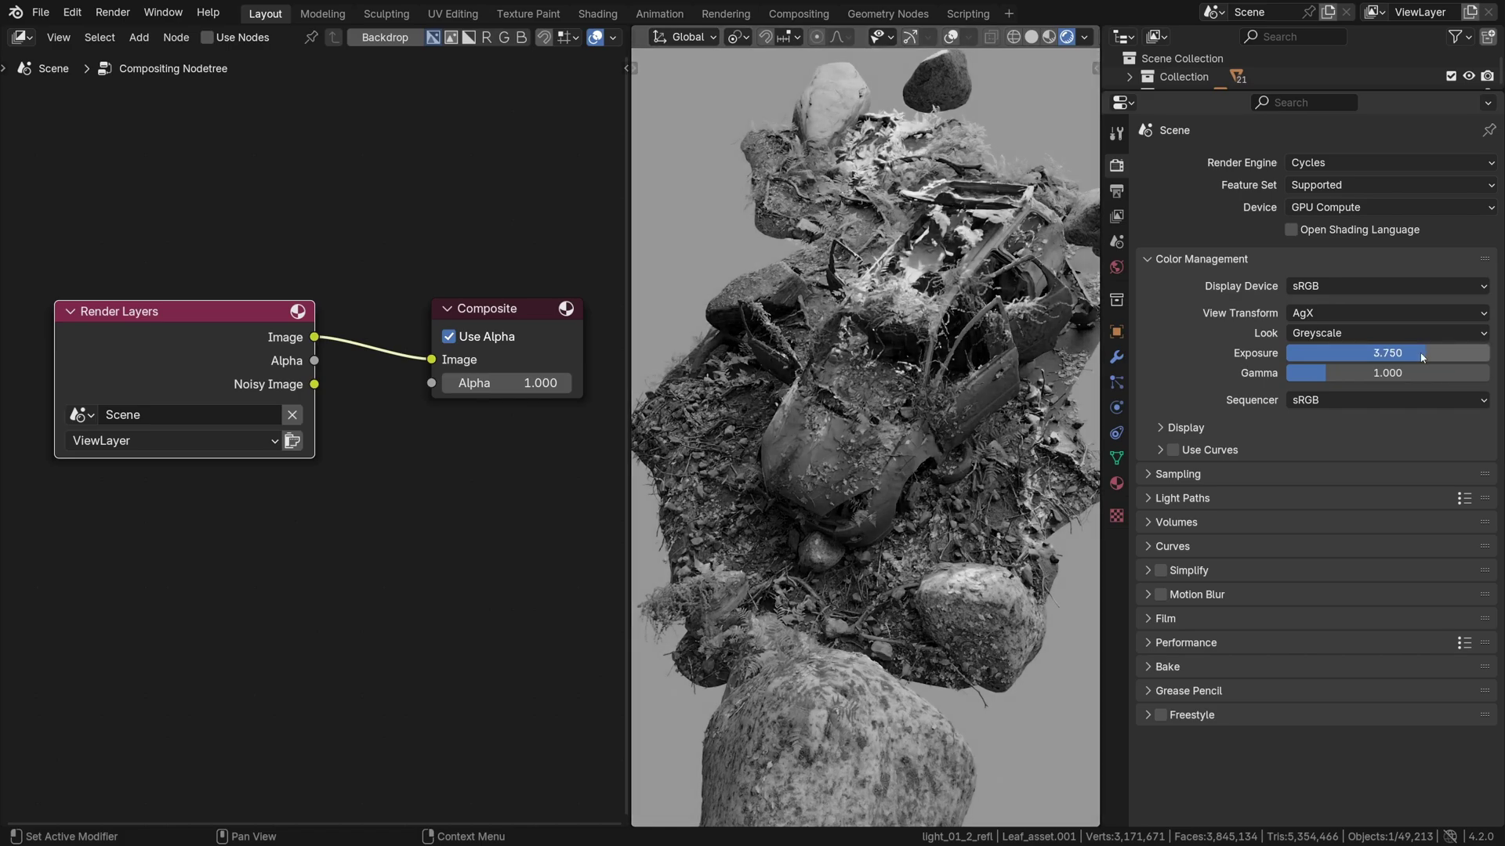
Reset the Look to None and enable Use Nodes in the Compositor editor
click(1300, 339)
click(1235, 354)
click(22, 36)
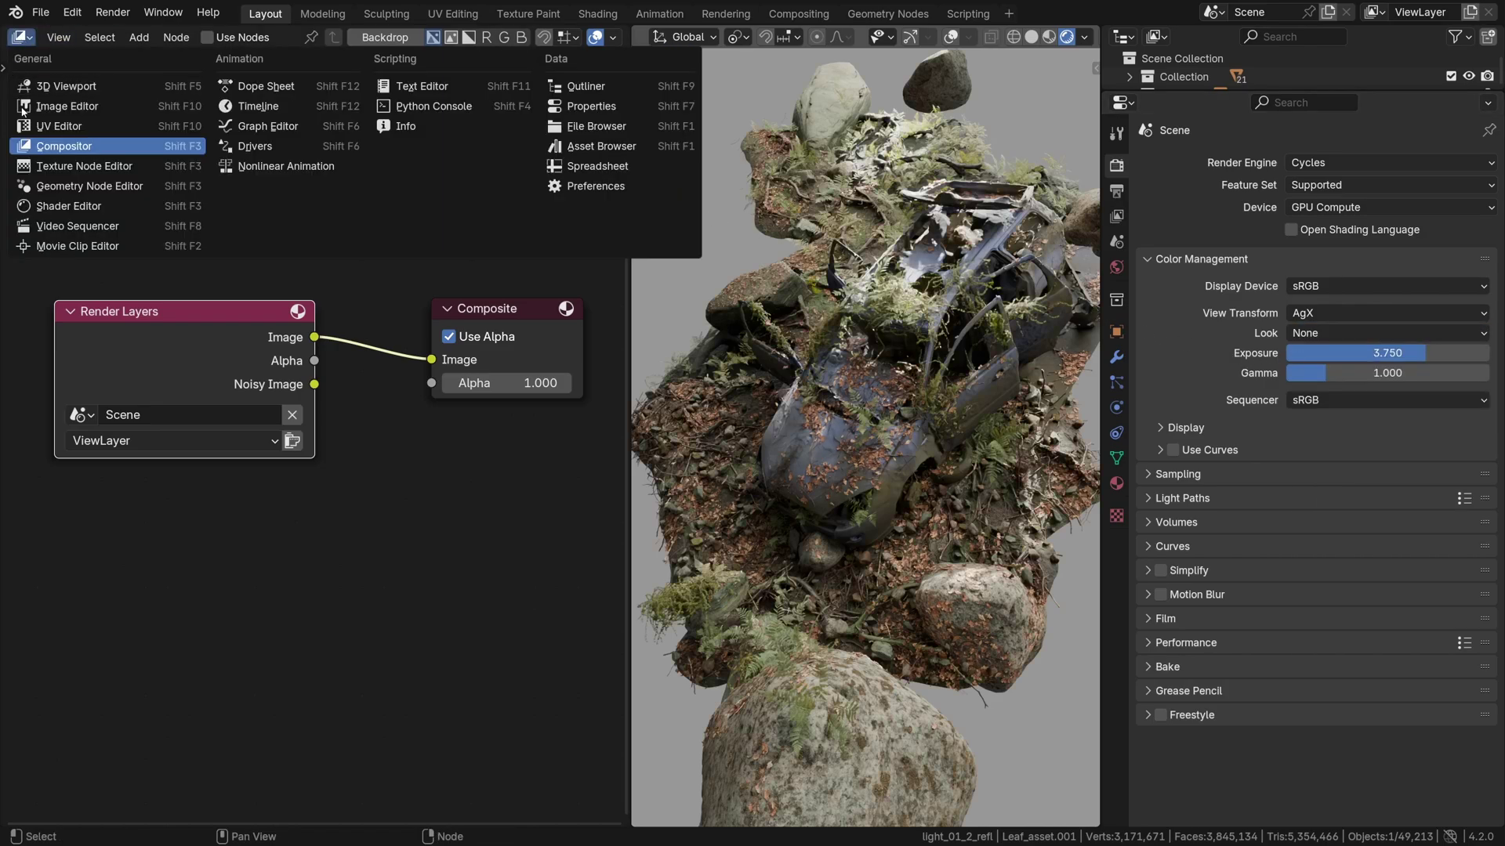
click(56, 146)
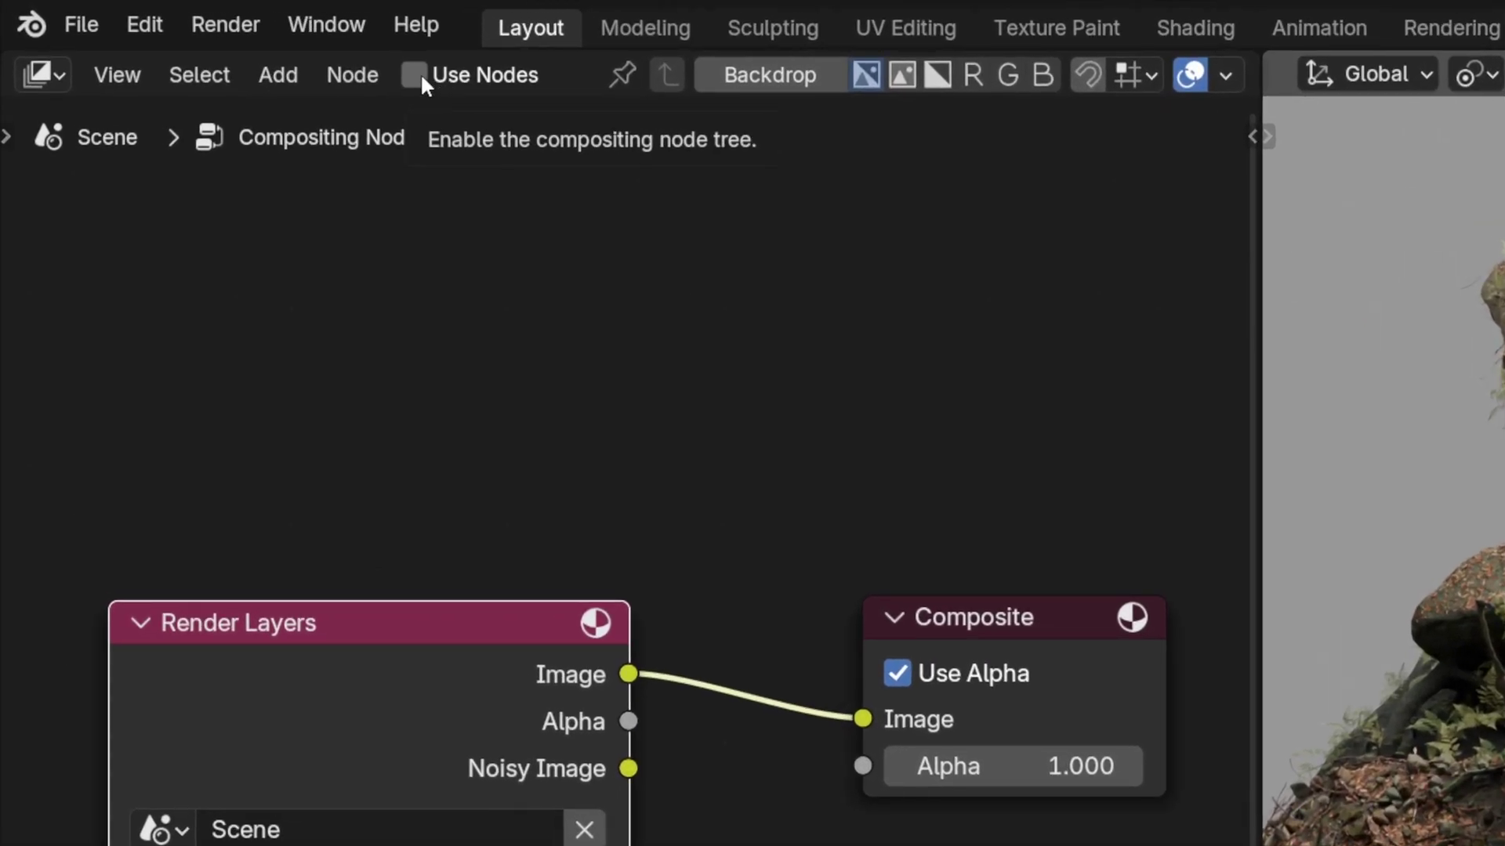
click(420, 75)
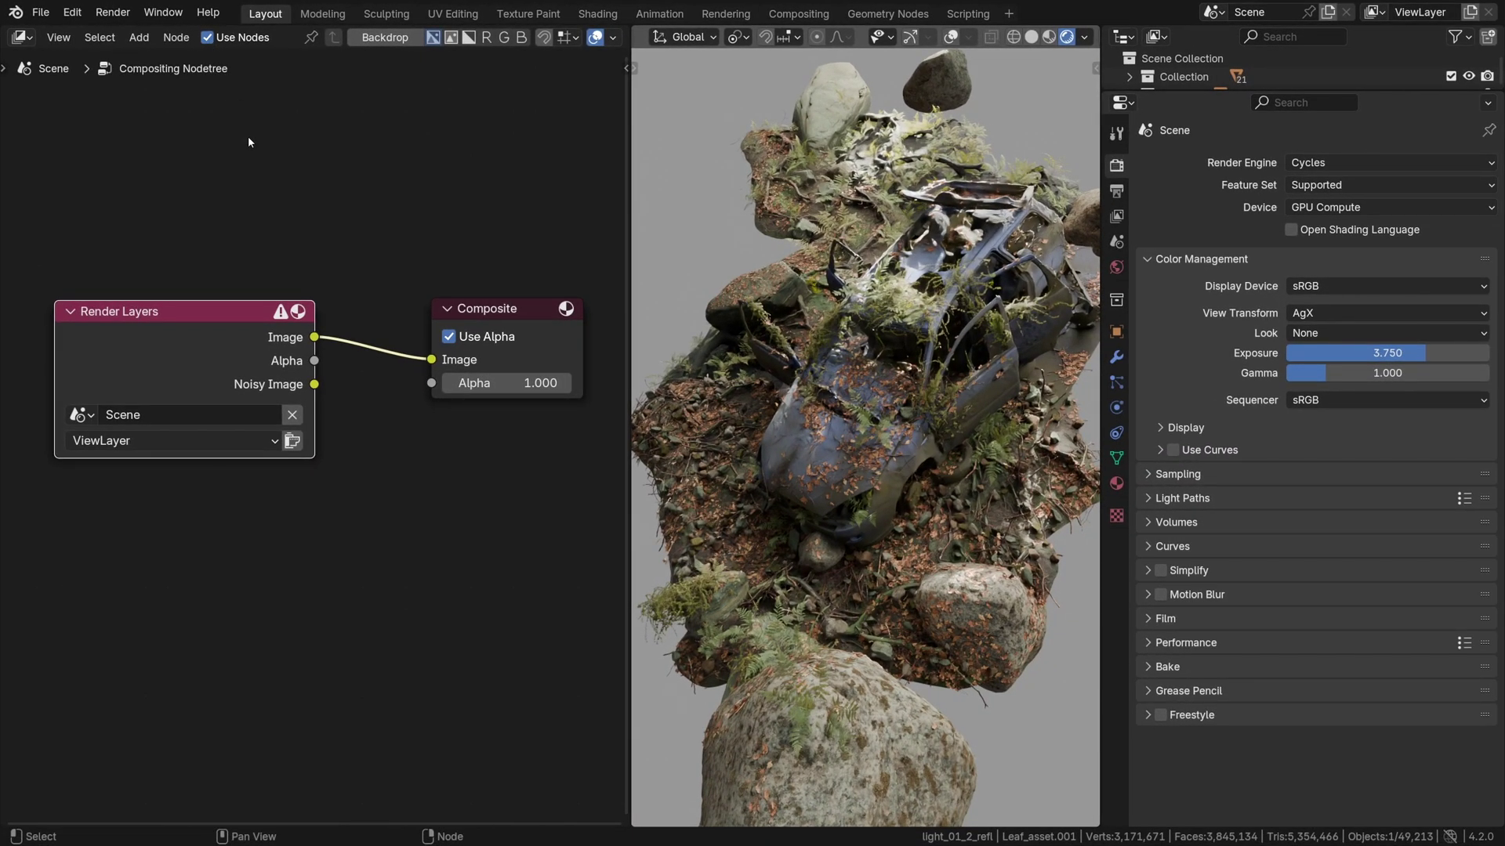
Set the viewport shading Compositor option to Always
click(1085, 37)
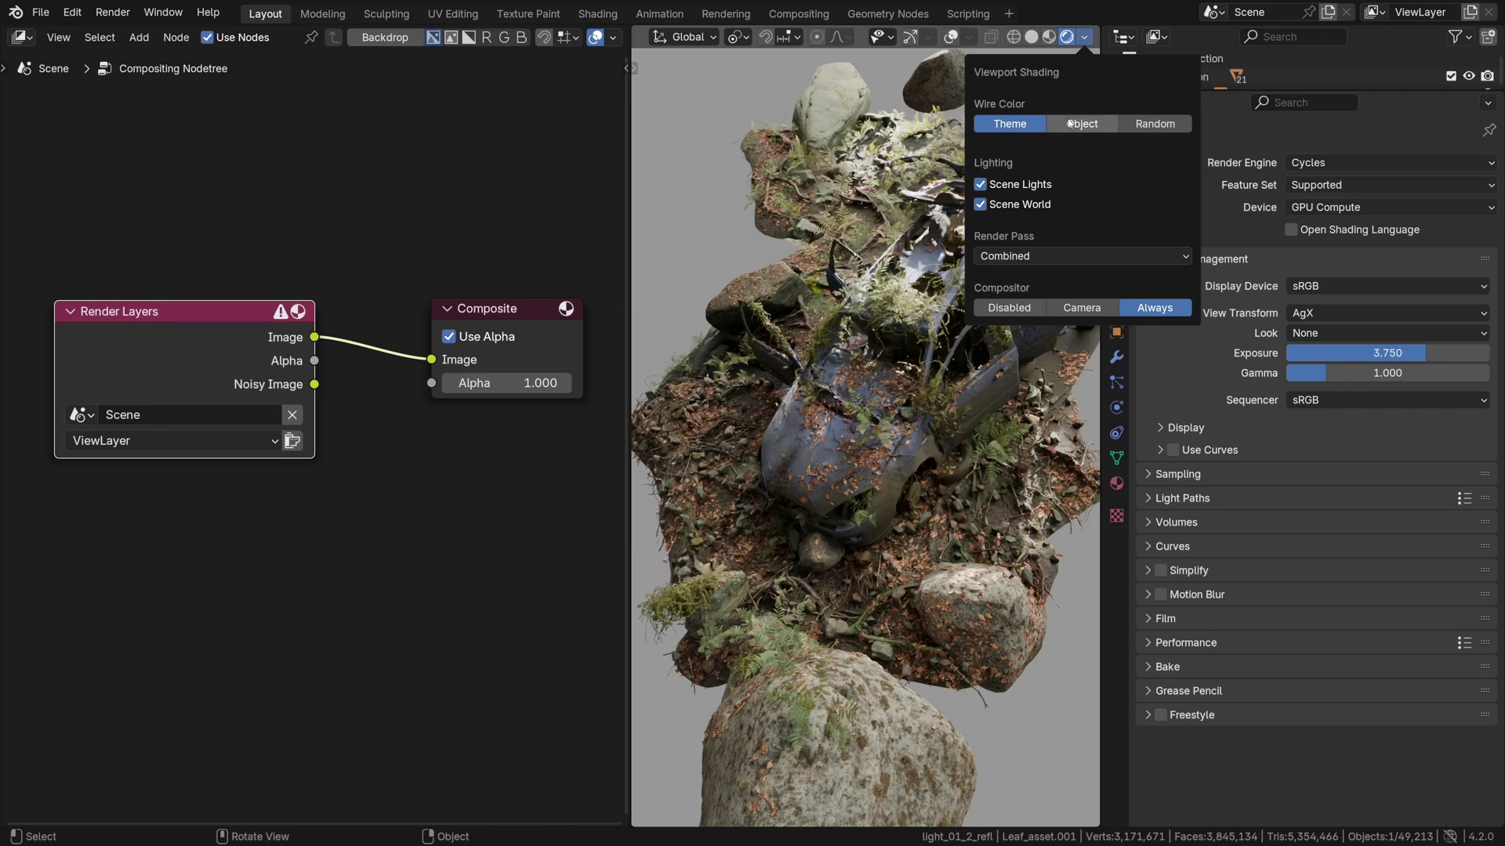
click(1021, 310)
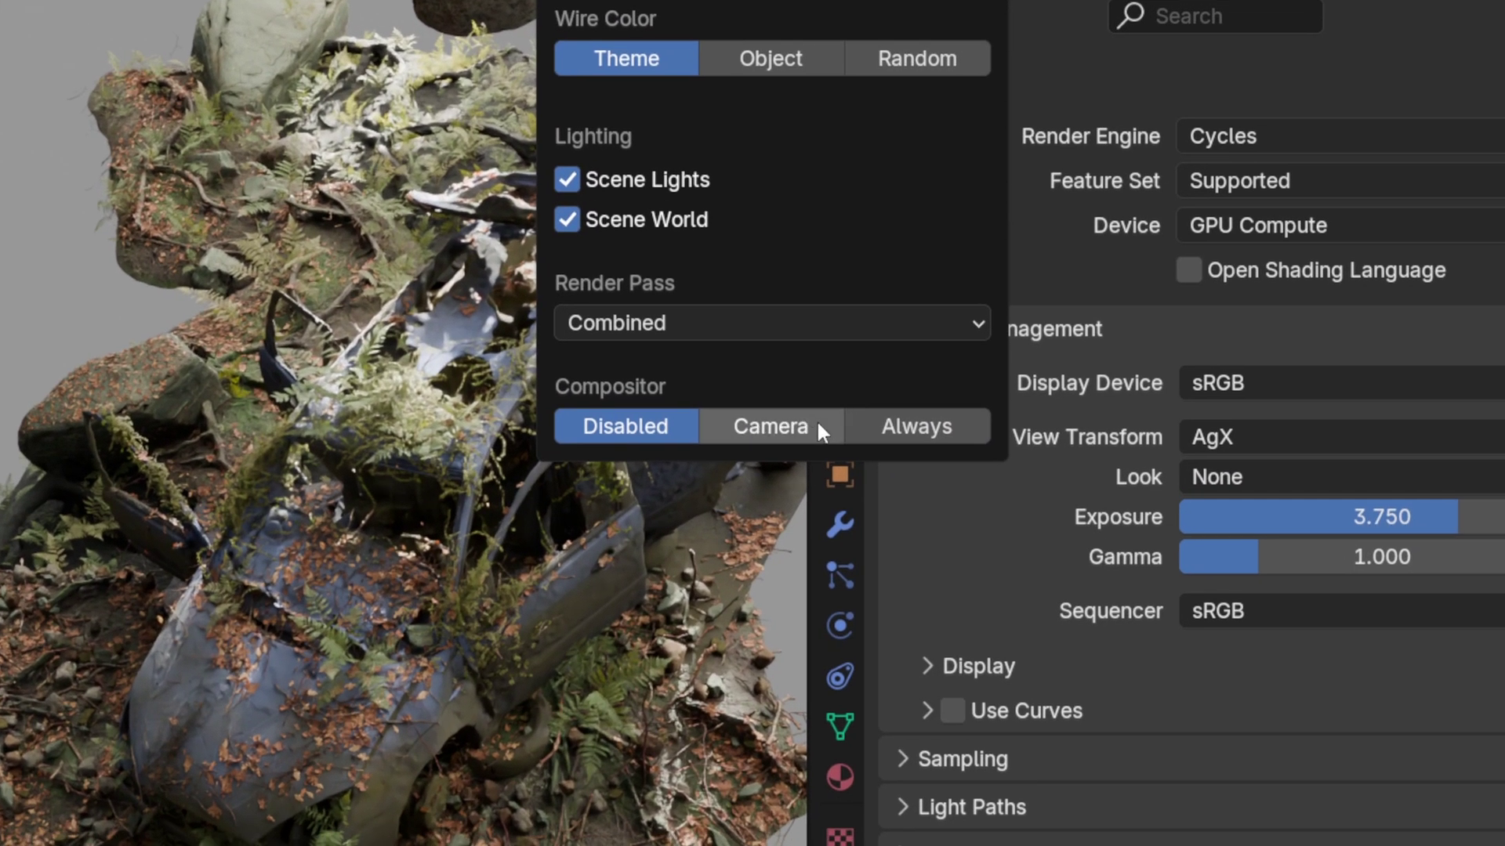
click(956, 398)
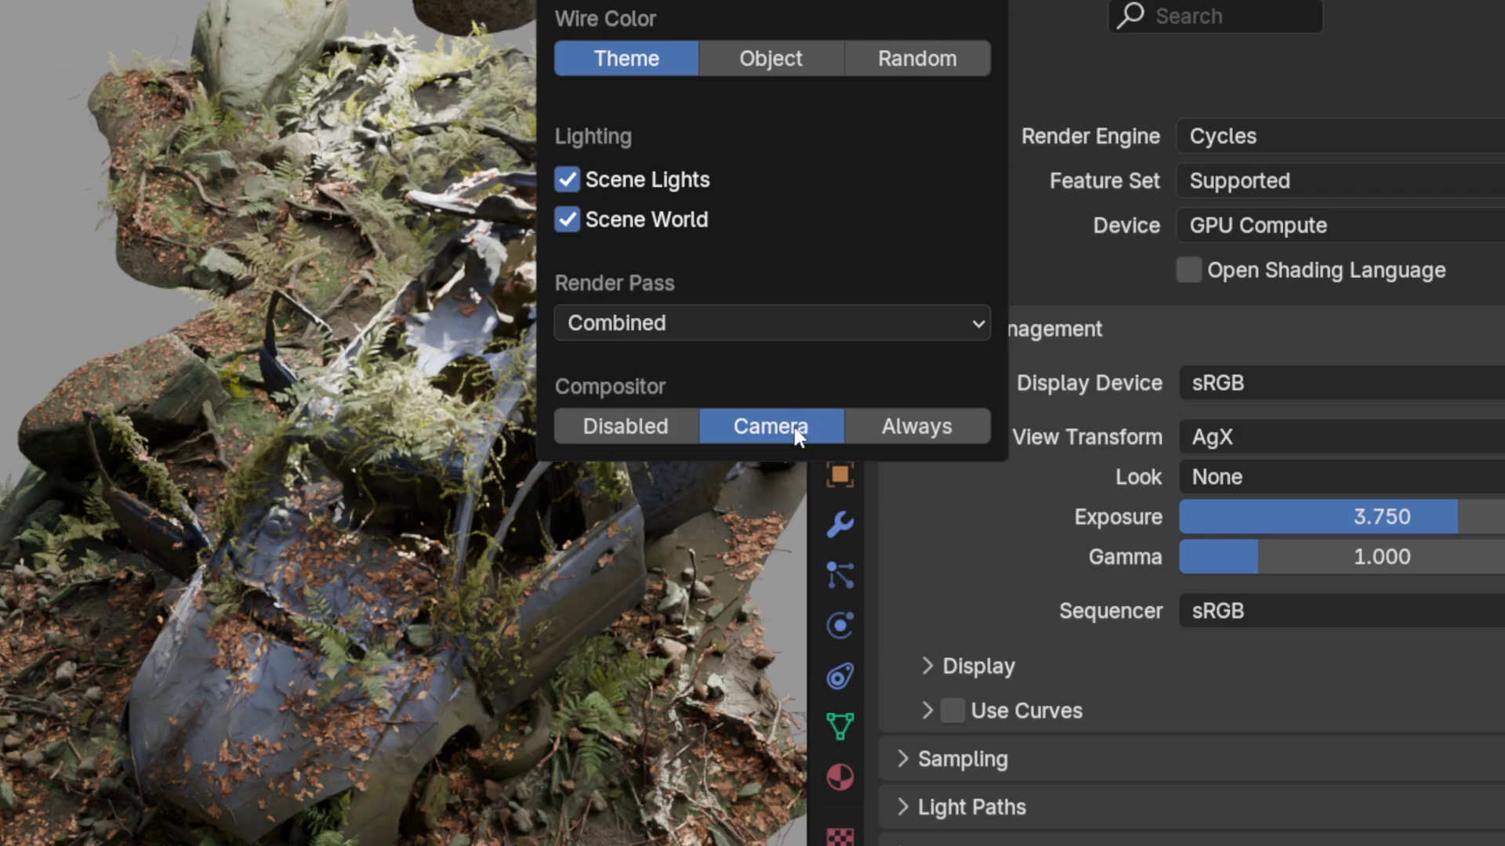
click(892, 436)
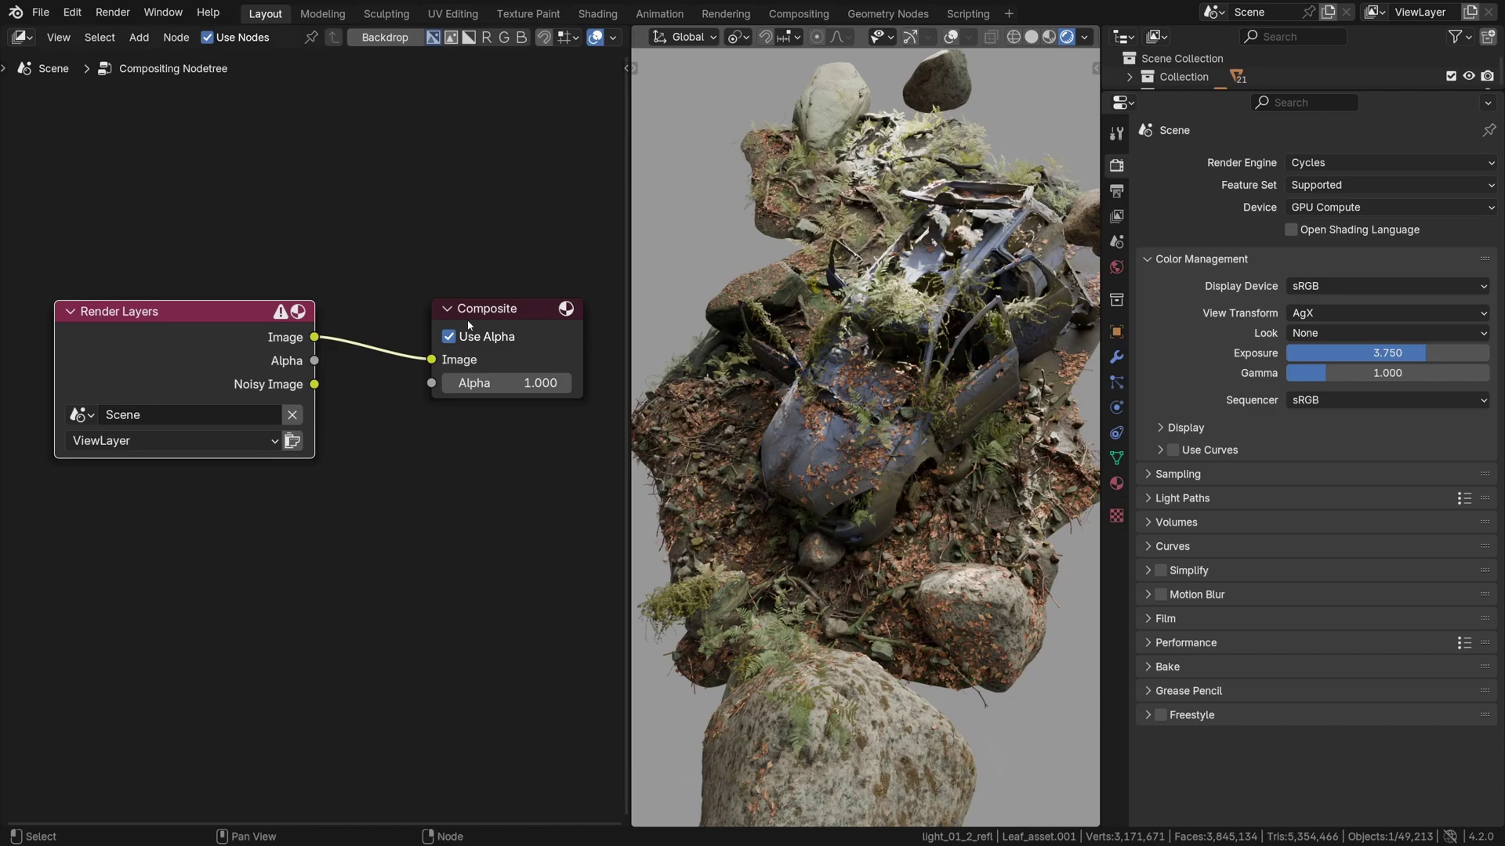
Insert a Hue/Saturation/Value node on the Render Layers–Composite link
drag(469, 324, 535, 324)
click(292, 337)
scroll(185, 343, down, 2)
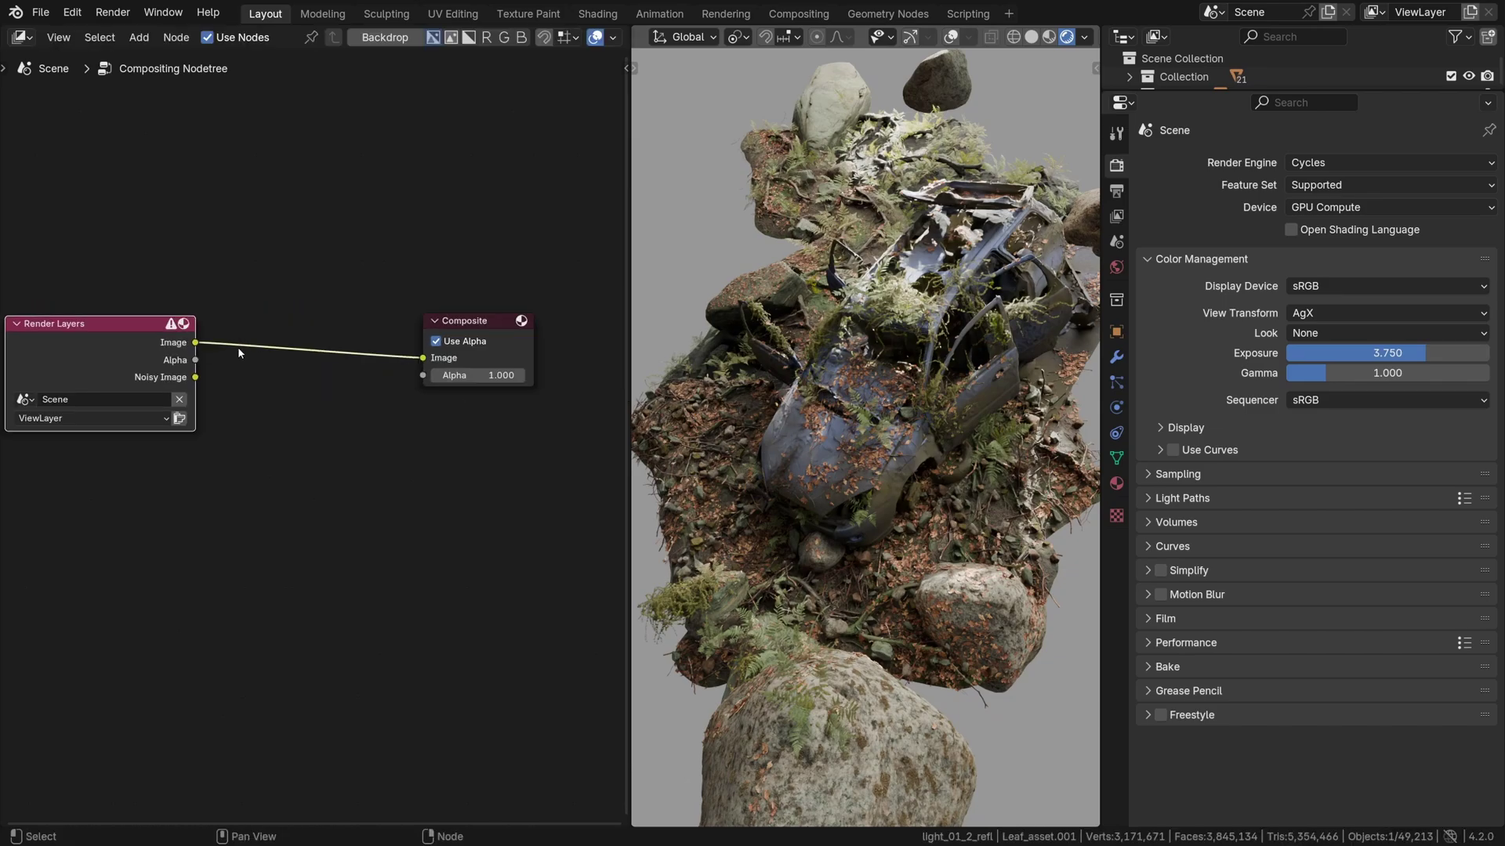
key(shift+a)
mouse_move(288, 436)
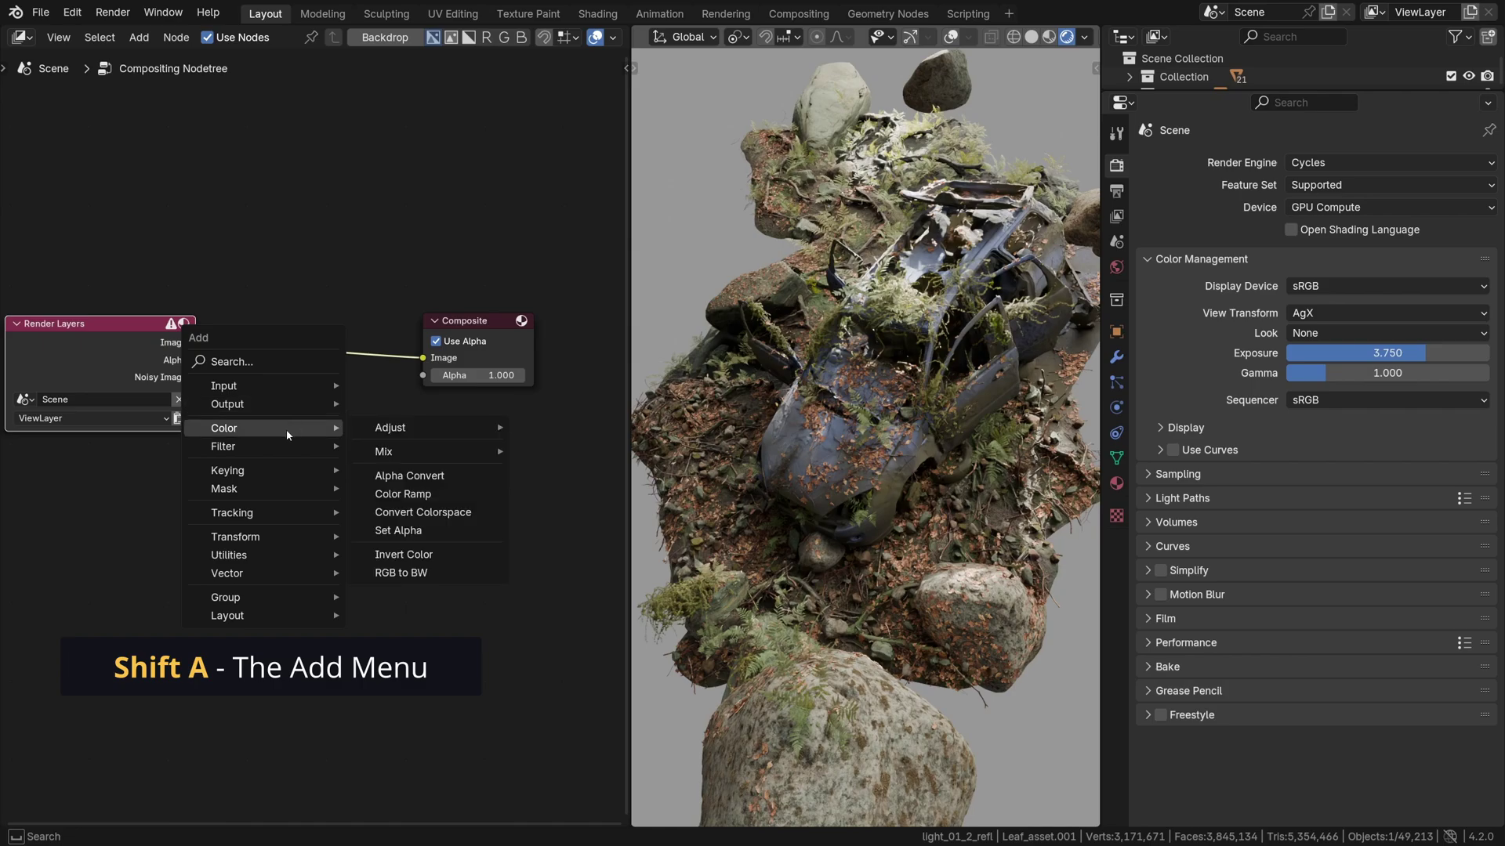
mouse_move(399, 432)
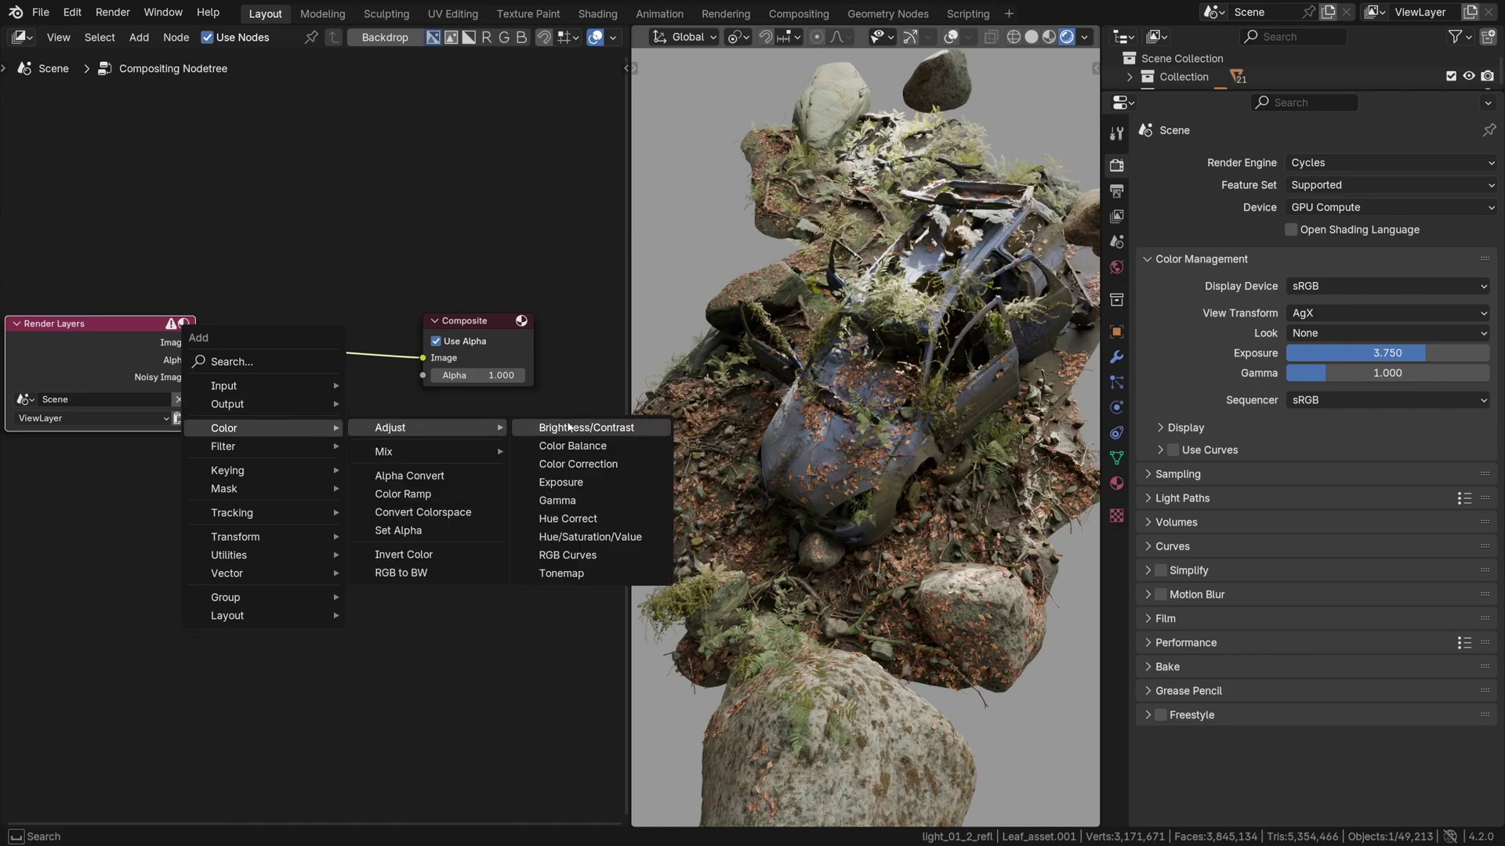
click(578, 539)
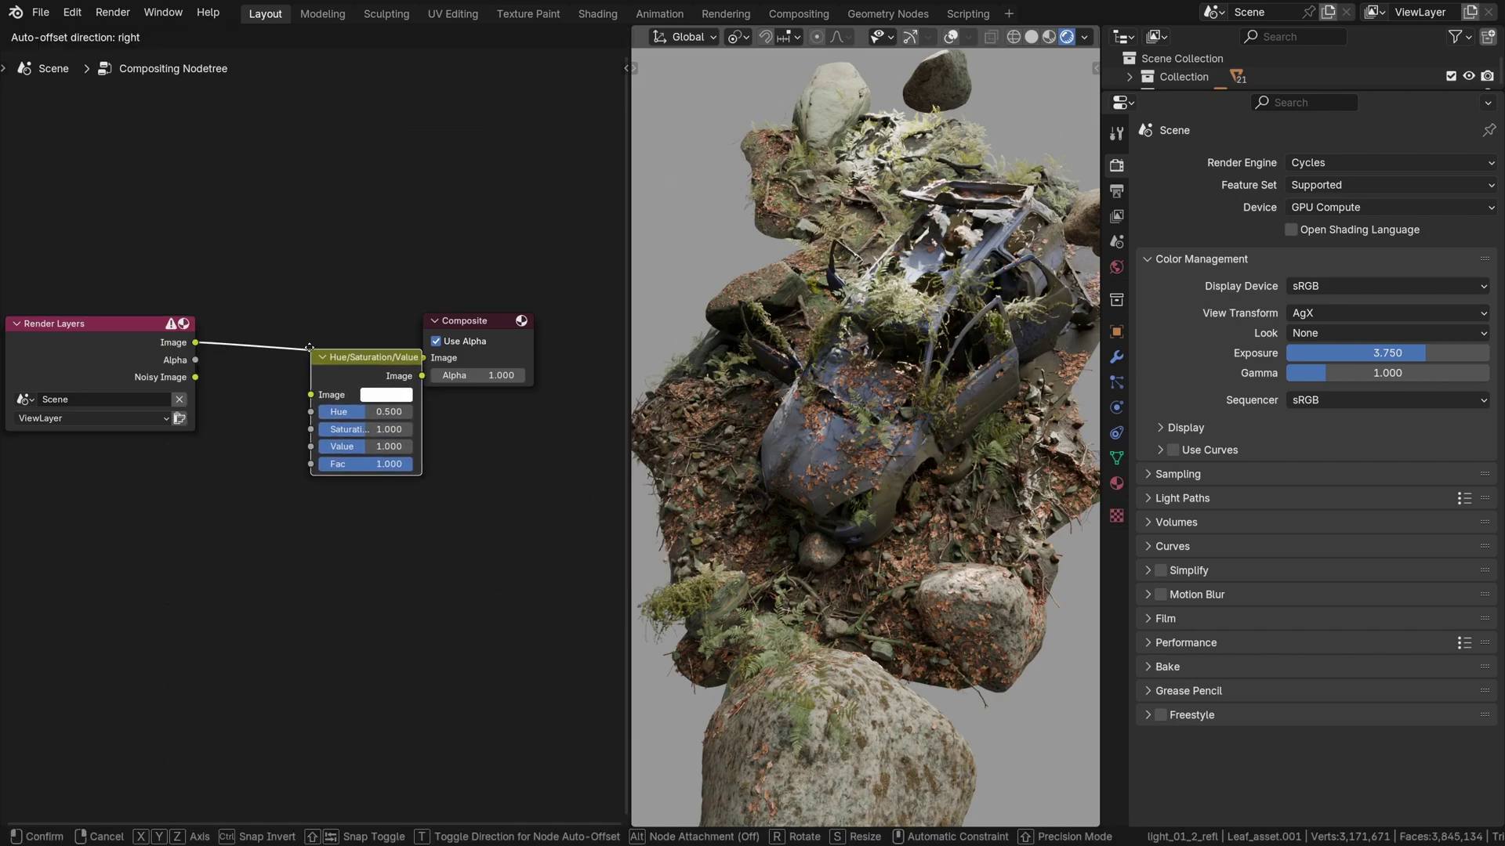
click(254, 310)
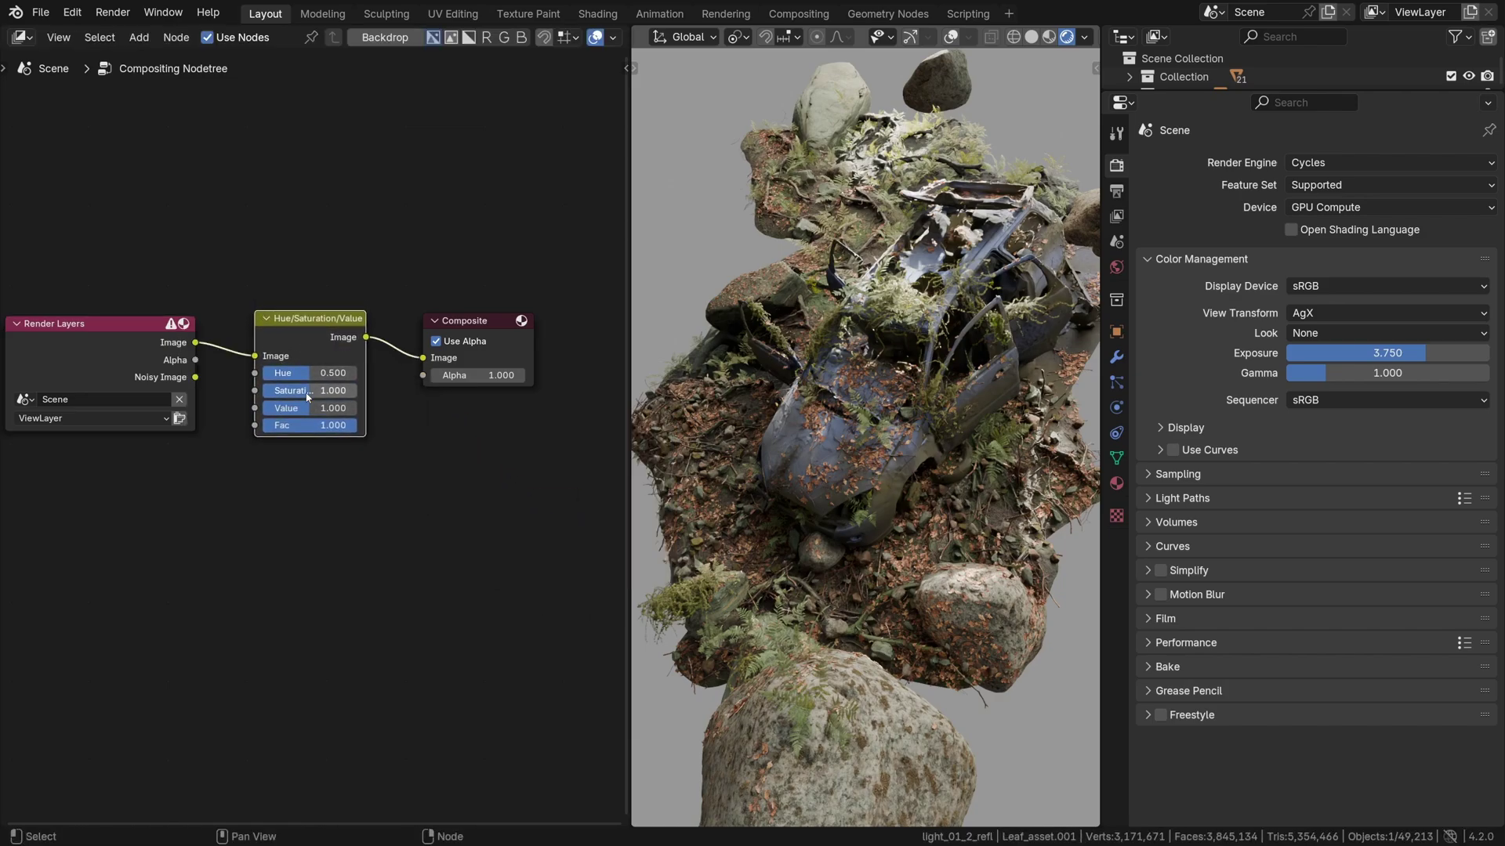
Set the node's Saturation to 0 and view the greyscale car from the camera
scroll(307, 397, up, 4)
mouse_move(324, 393)
mouse_down()
mouse_move(211, 394)
mouse_move(328, 396)
mouse_up()
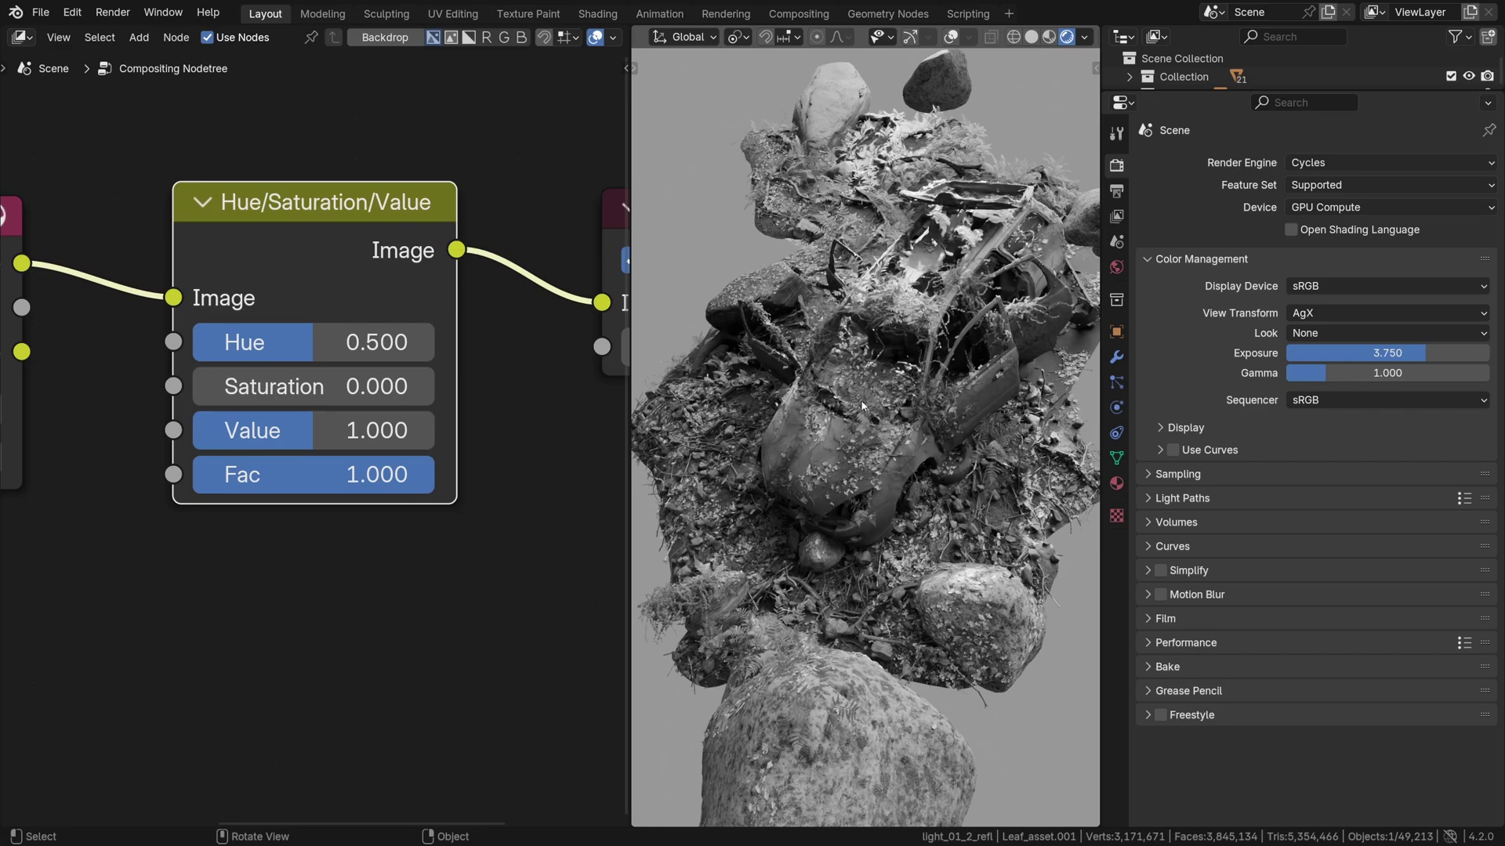
key(KP_0)
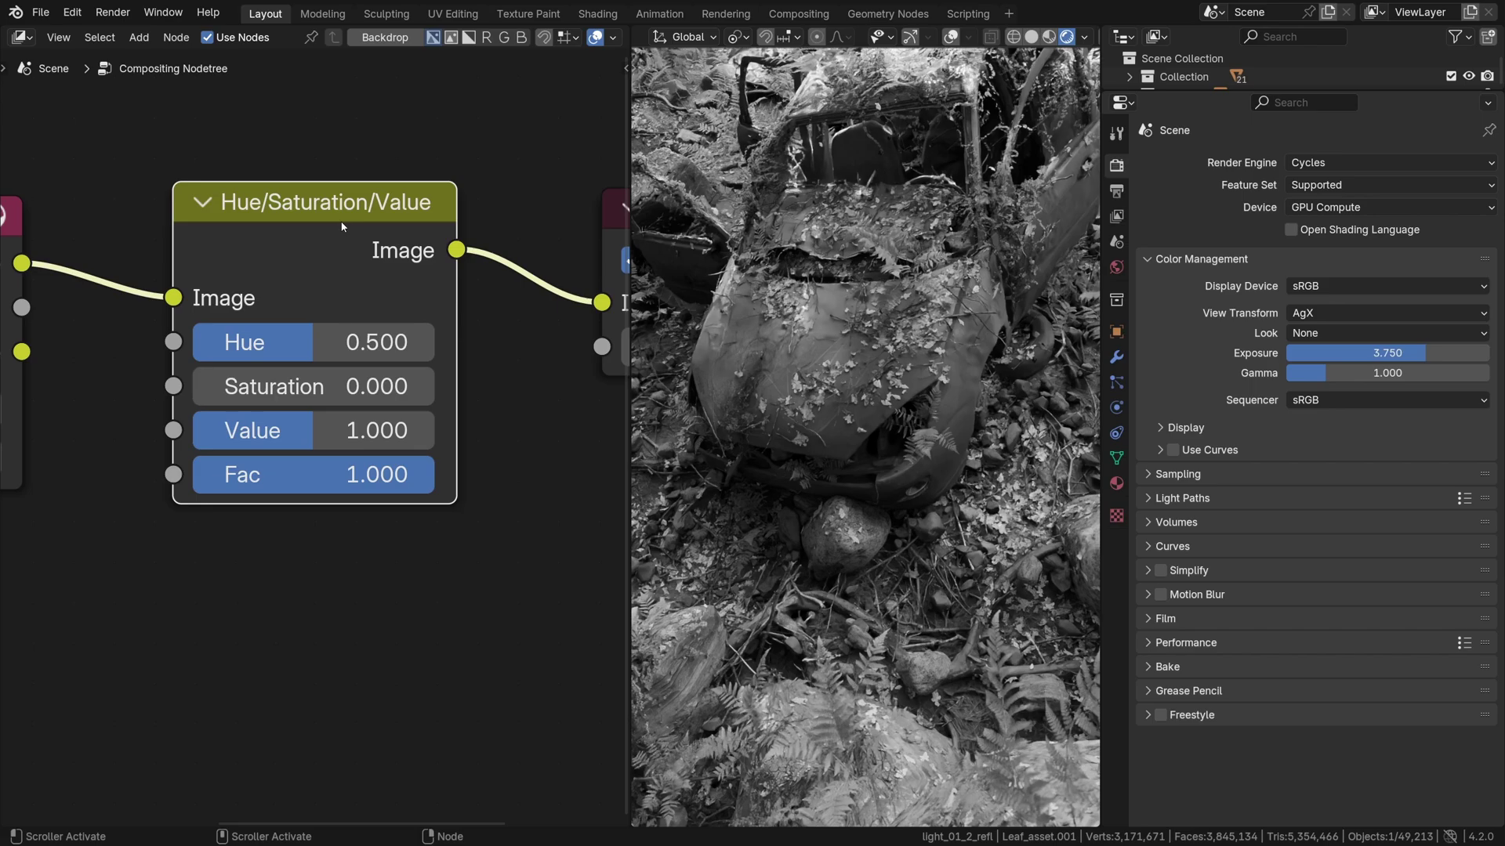
Mute the Hue/Saturation/Value node, compare against the Greyscale look, then restore Look None and unmute
key(m)
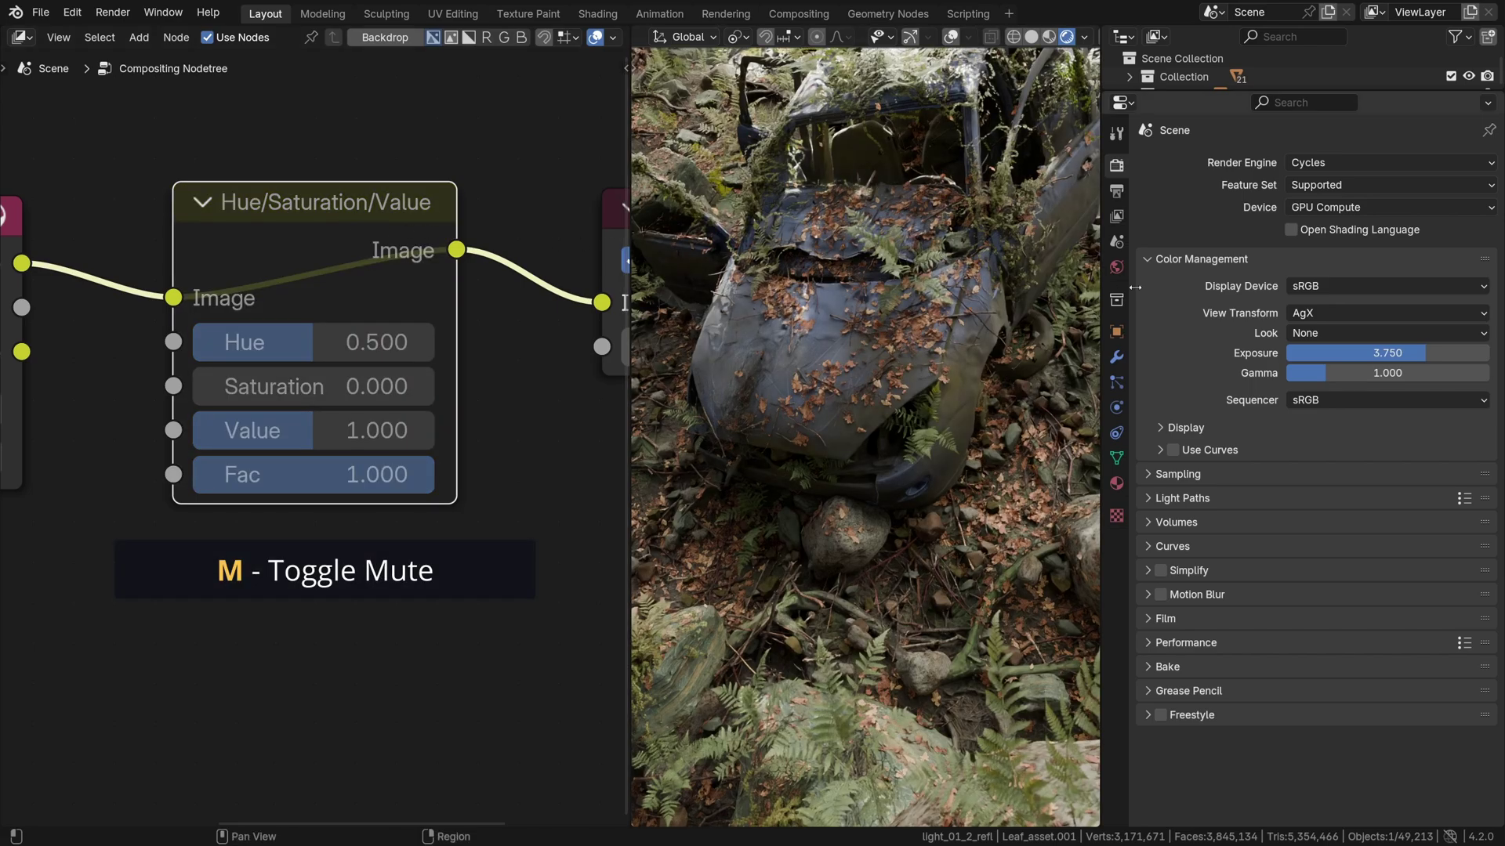
click(1334, 324)
click(1325, 395)
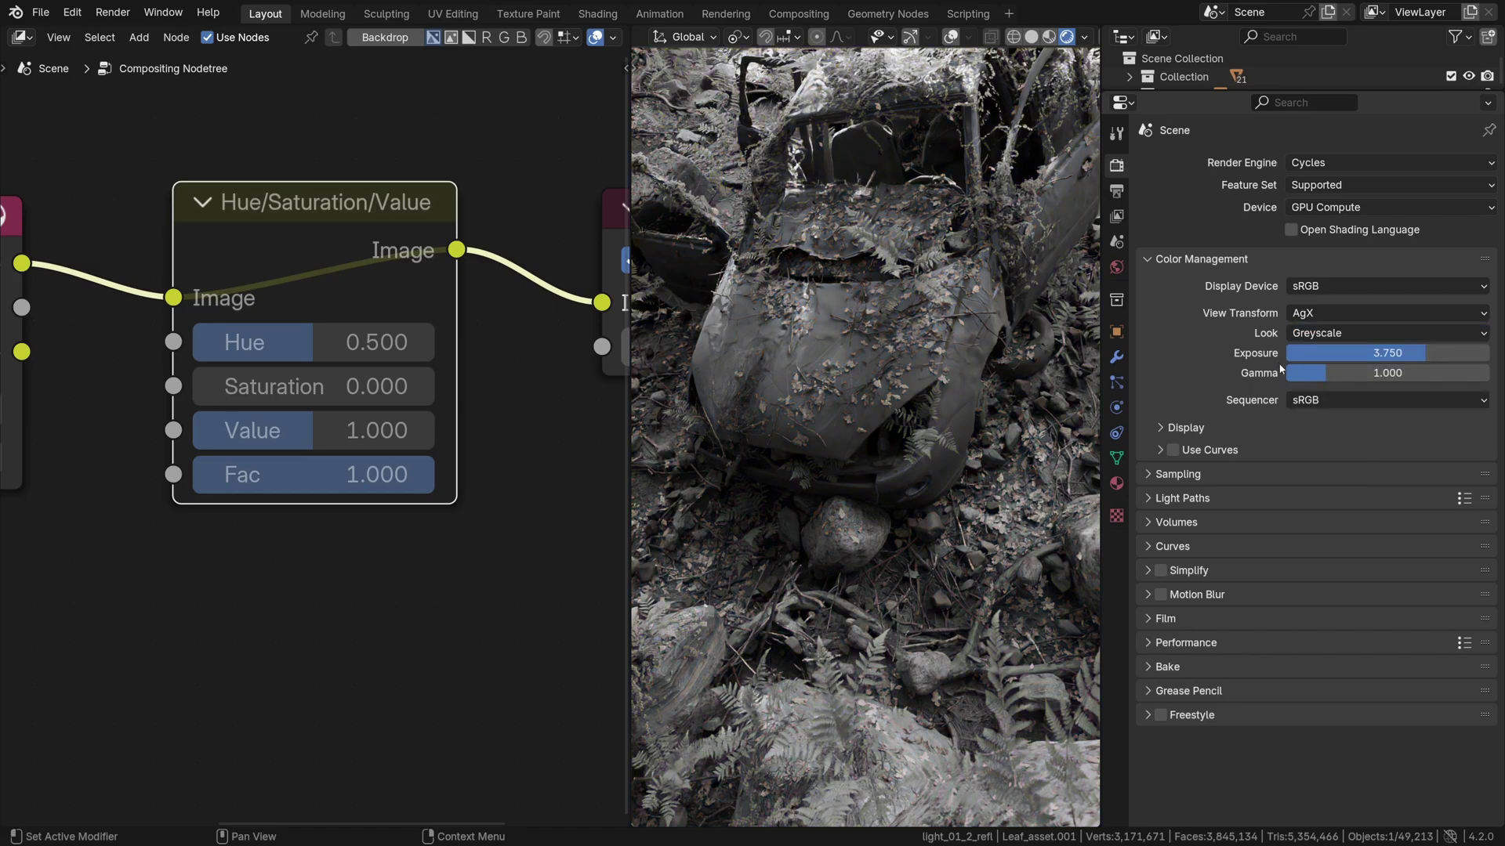
click(1307, 334)
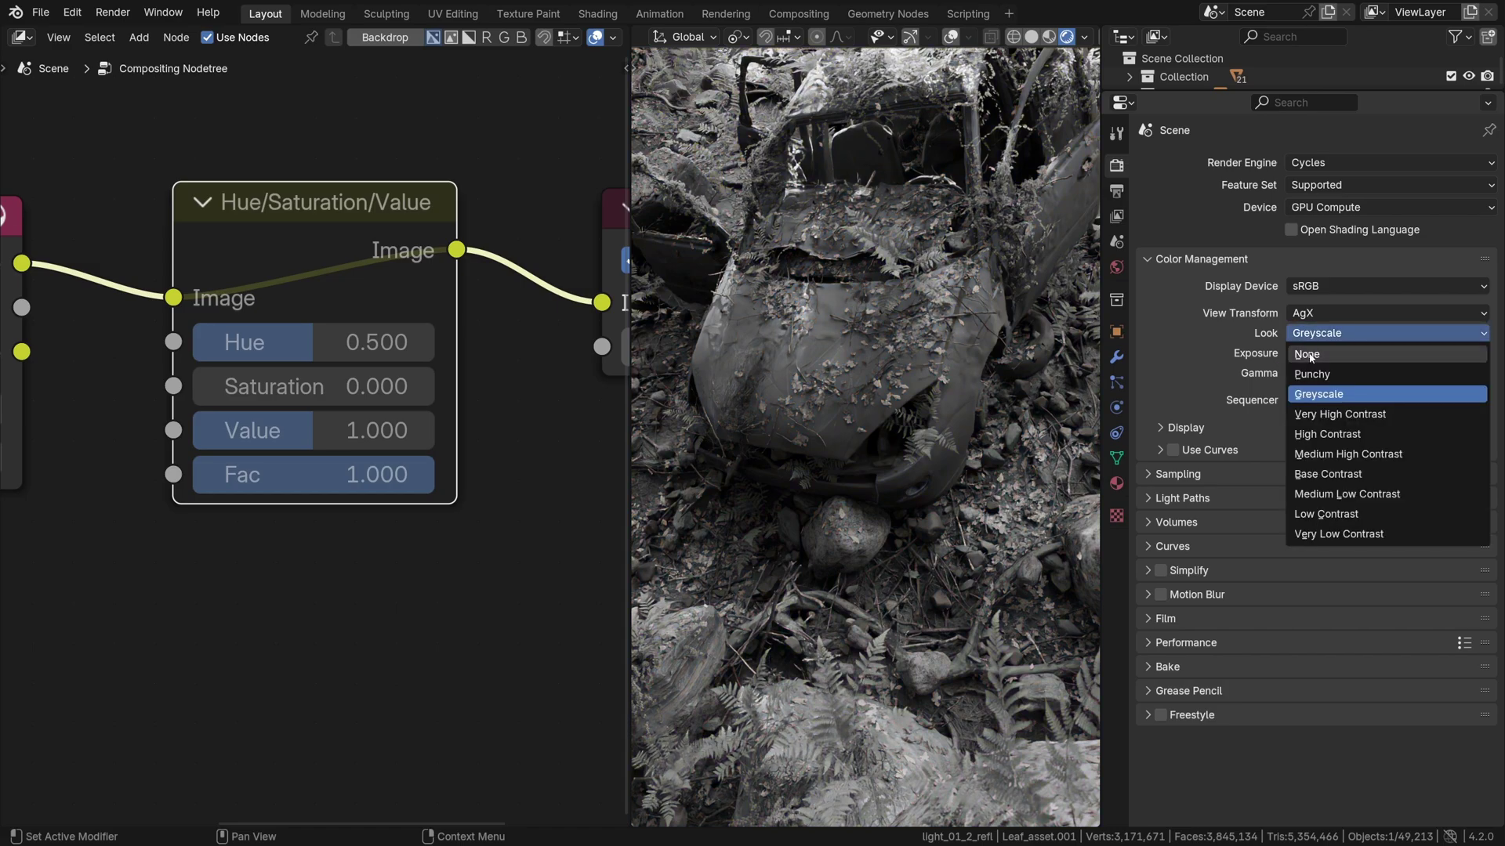
click(1309, 355)
key(m)
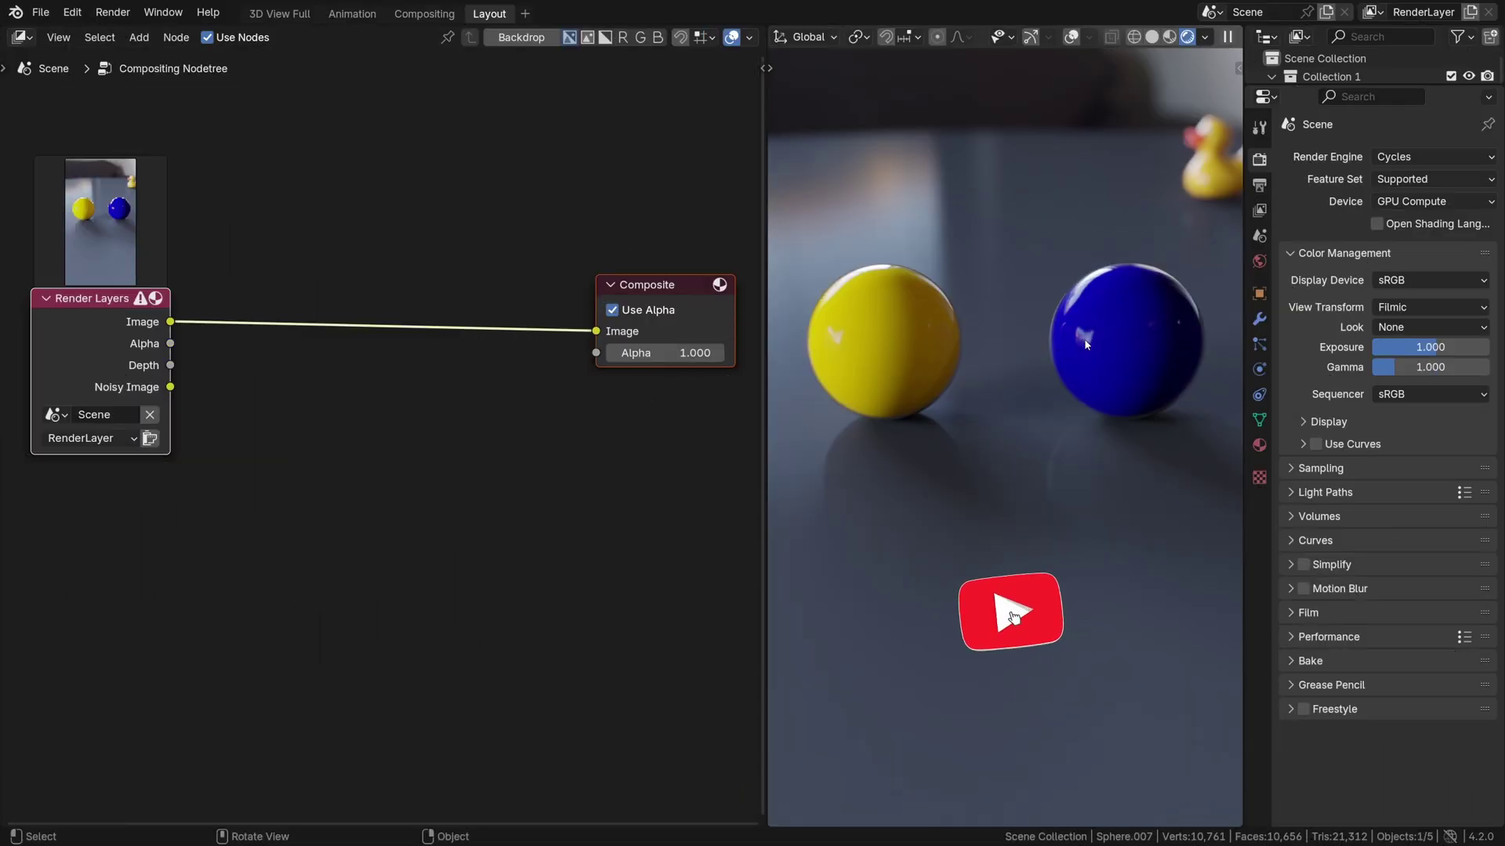
Add a Hue/Saturation/Value node between Render Layers and Composite in the spheres scene
middle_drag(1069, 345, 970, 352)
scroll(976, 345, down, 5)
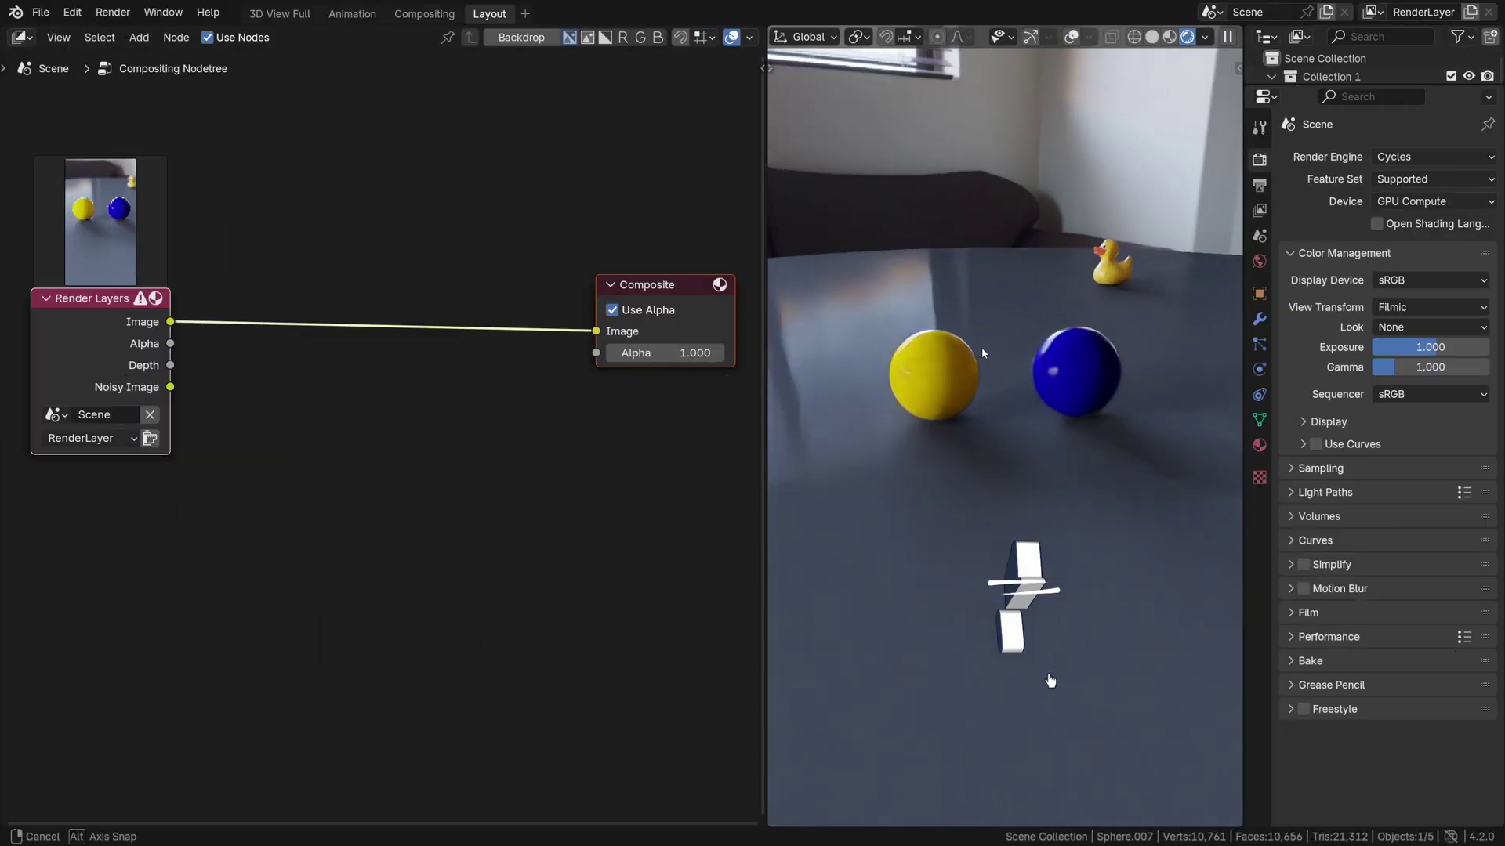
scroll(963, 369, up, 5)
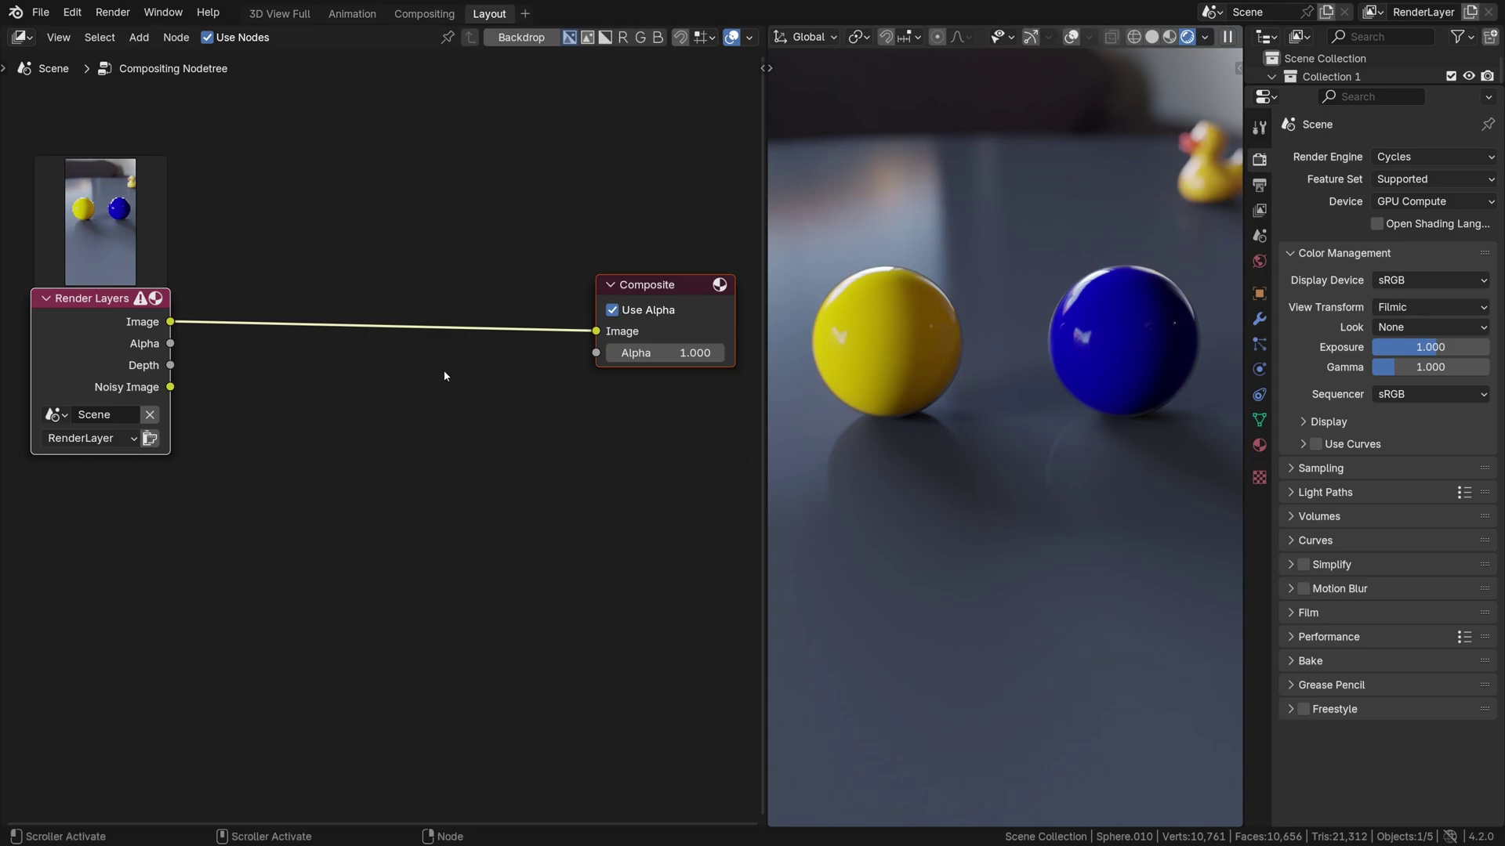
key(shift+a)
mouse_move(359, 355)
mouse_move(404, 356)
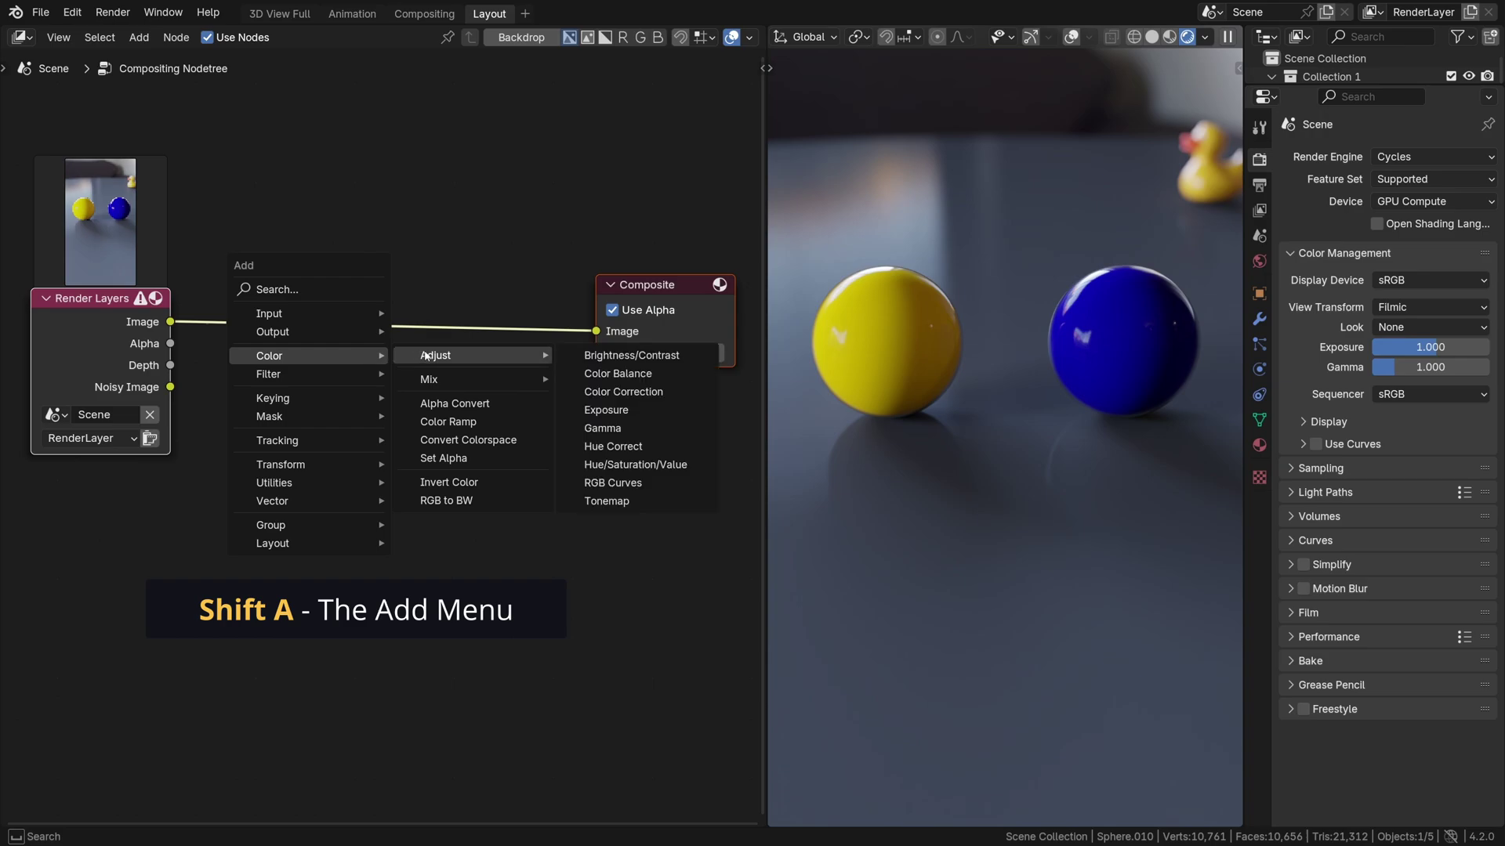
click(634, 464)
click(370, 342)
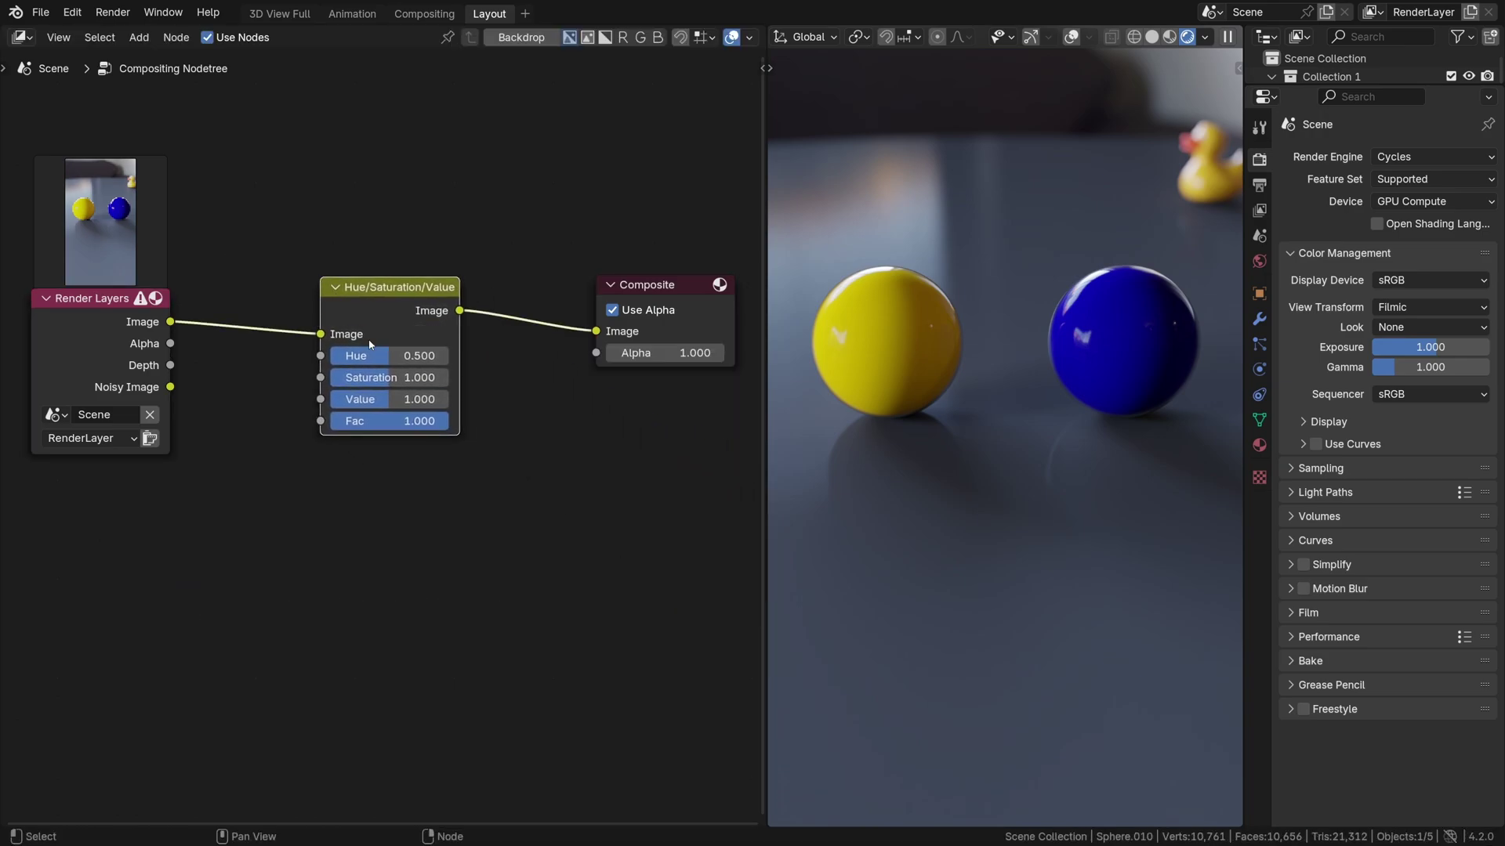
Drag Saturation down to 0.000, then back up to 1.000 to compare
scroll(370, 342, up, 4)
drag(389, 380, 368, 380)
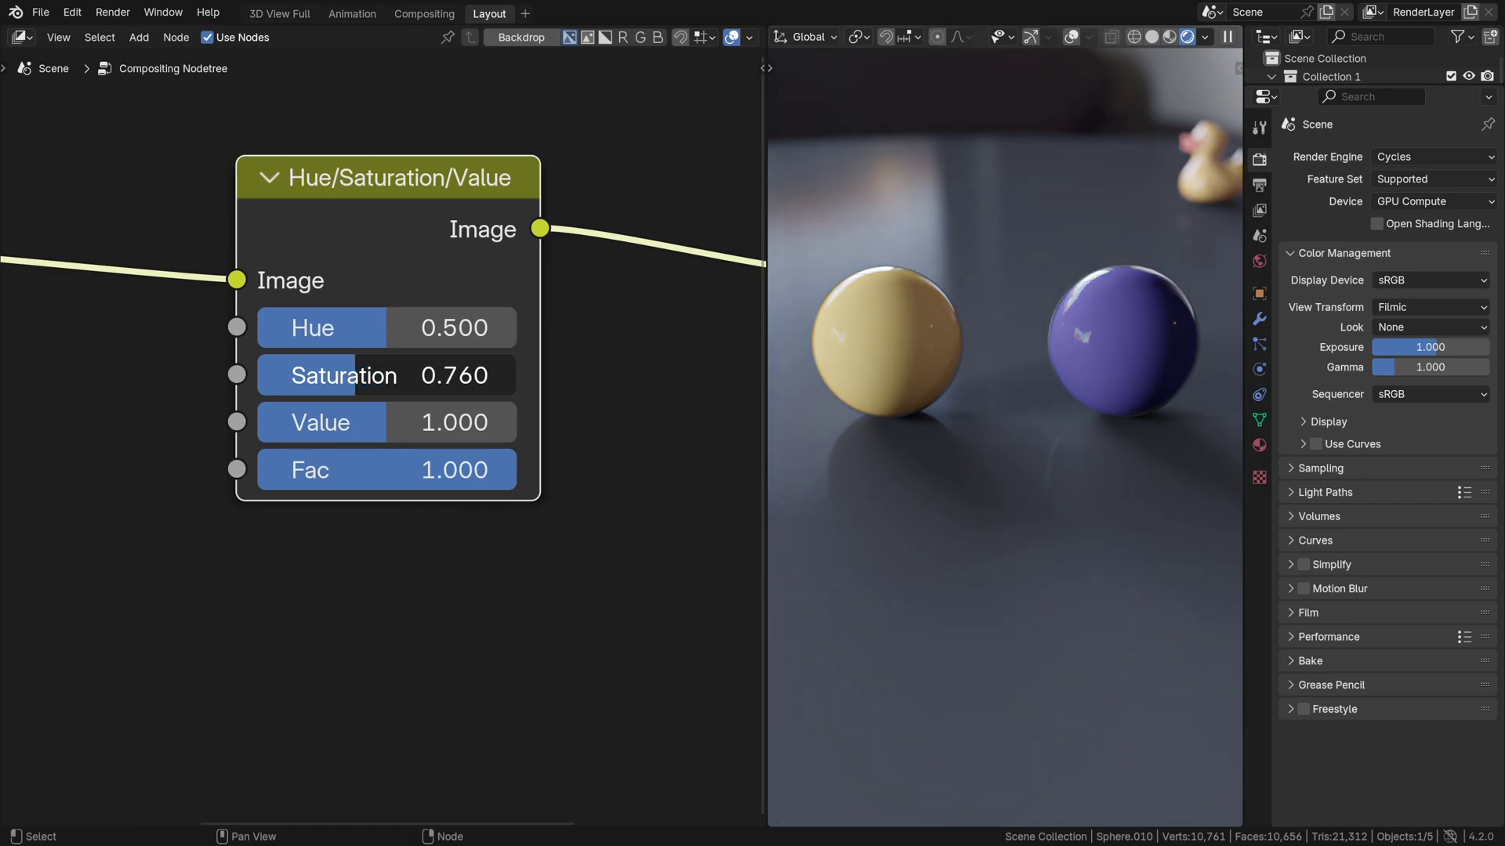
drag(356, 376, 258, 375)
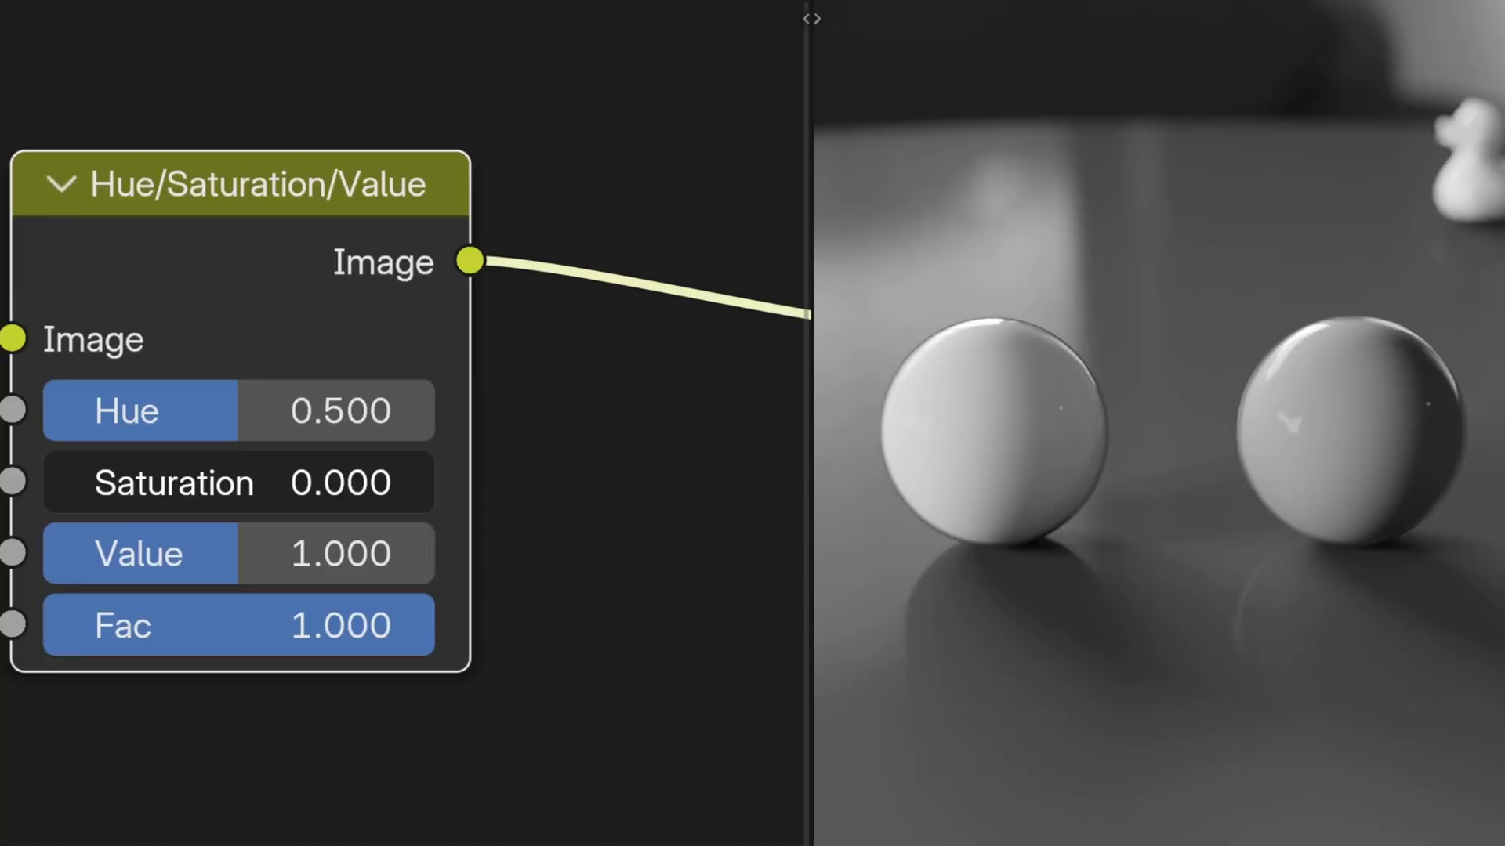
drag(259, 482, 258, 482)
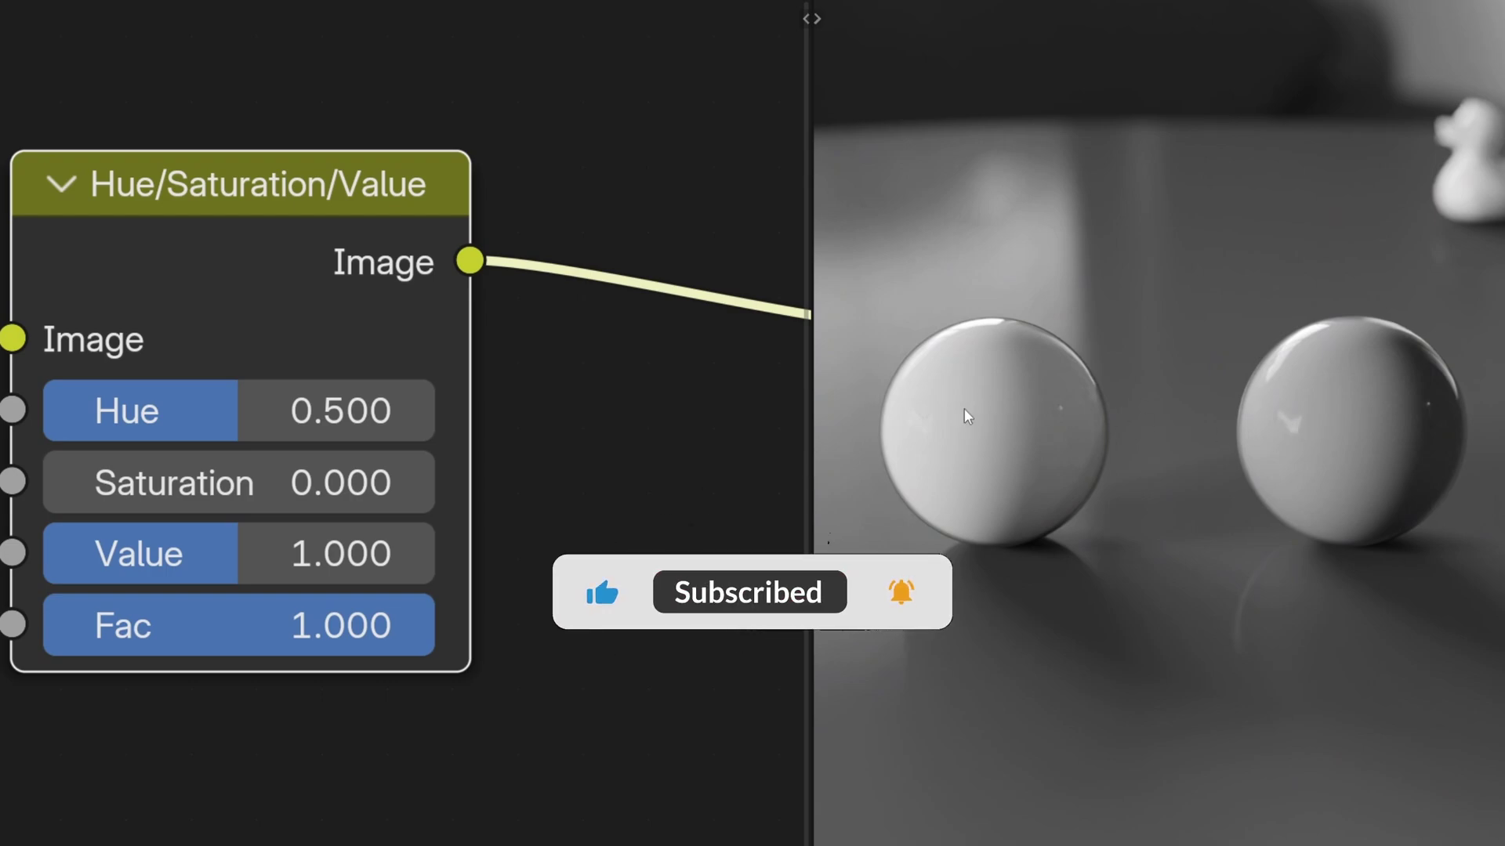
drag(119, 486, 317, 486)
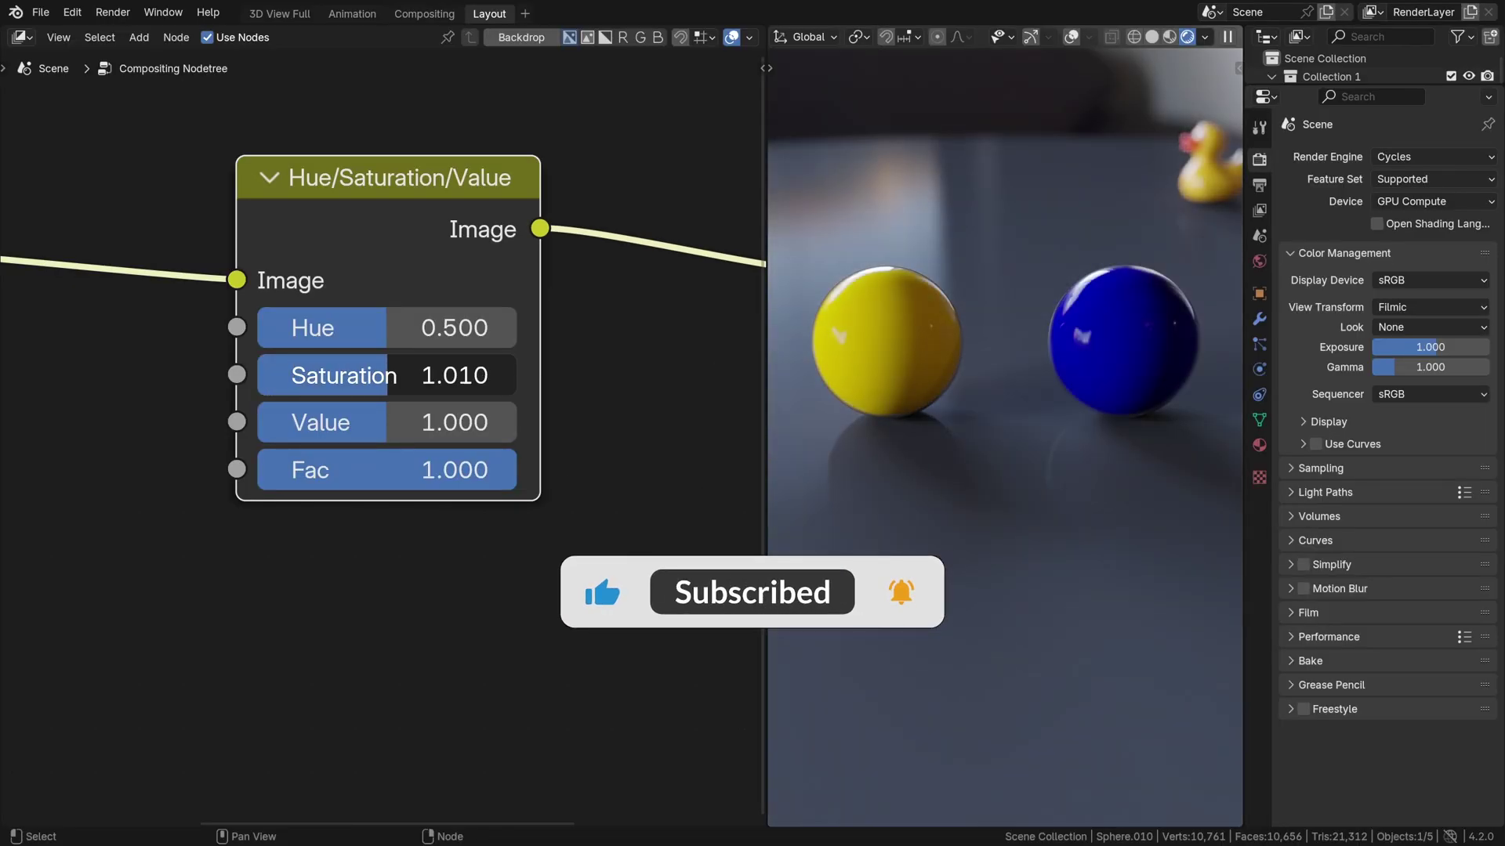
mouse_move(388, 376)
mouse_down()
mouse_move(326, 375)
mouse_move(386, 376)
mouse_up()
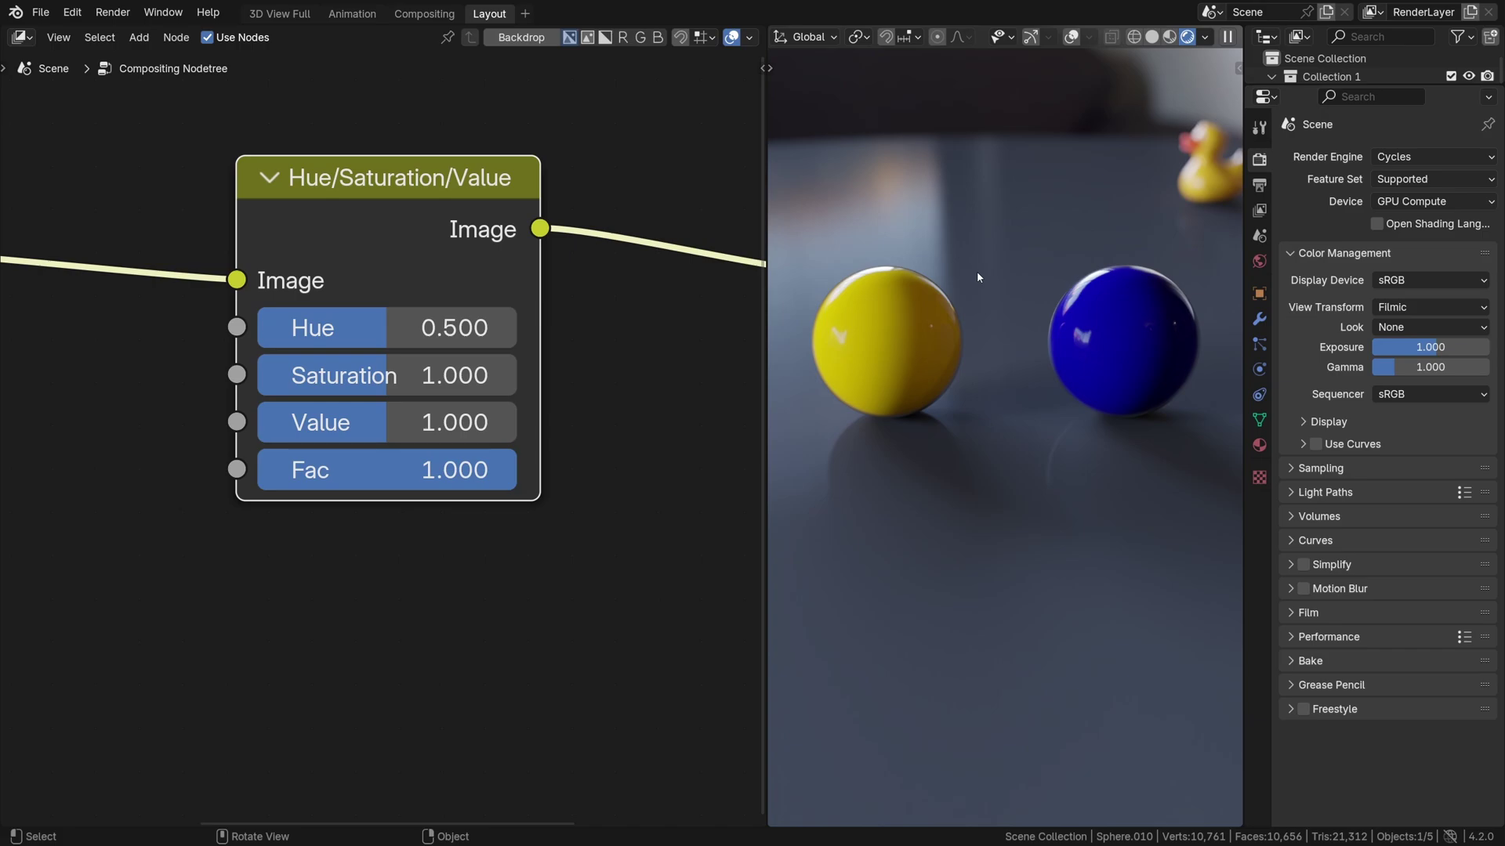
Render the frame and maximize the Render Result to full window
key(F12)
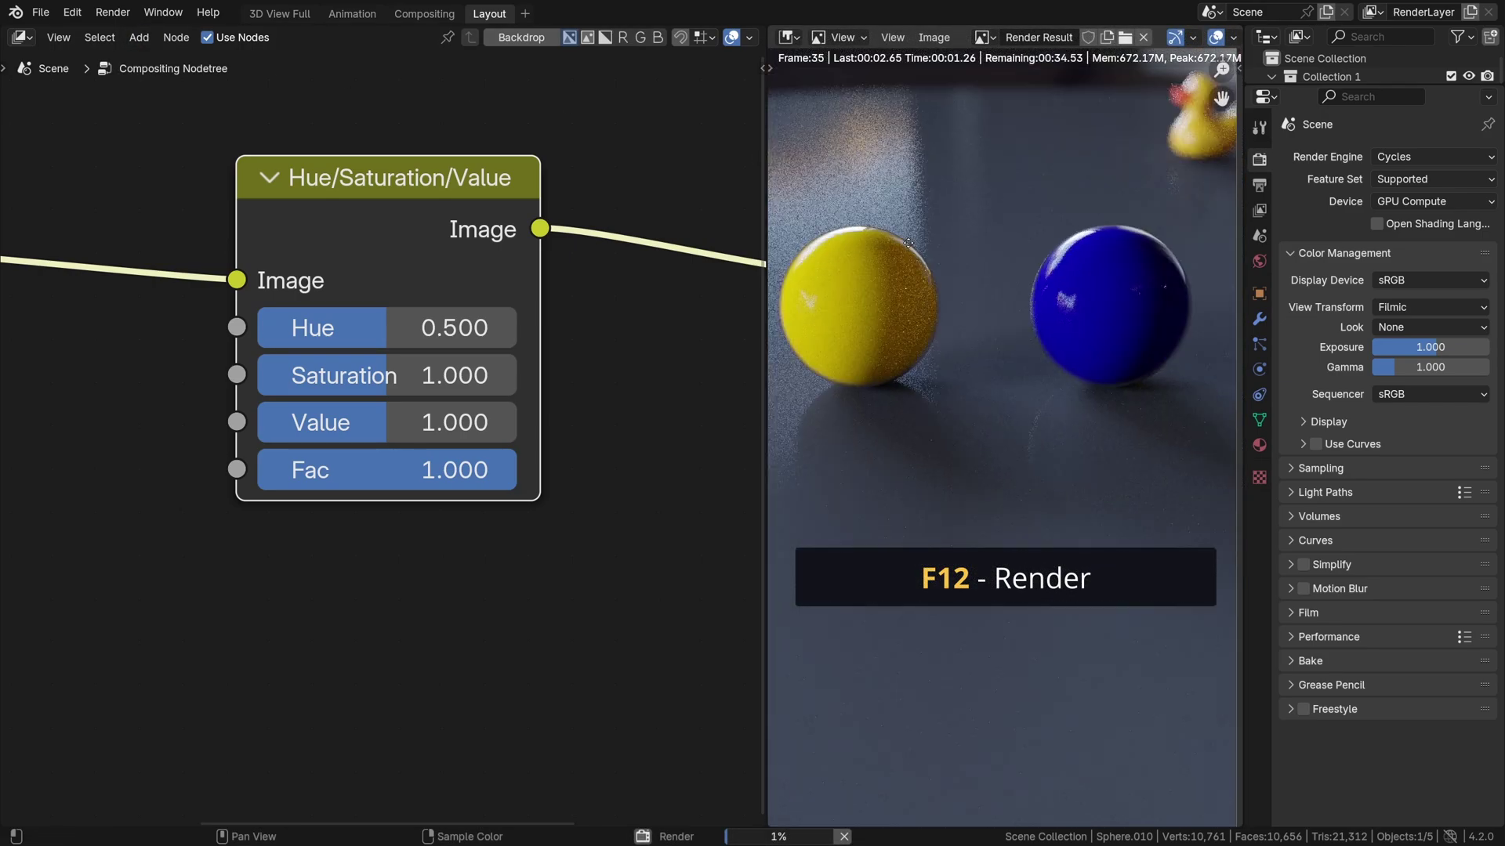
middle_drag(909, 243, 921, 276)
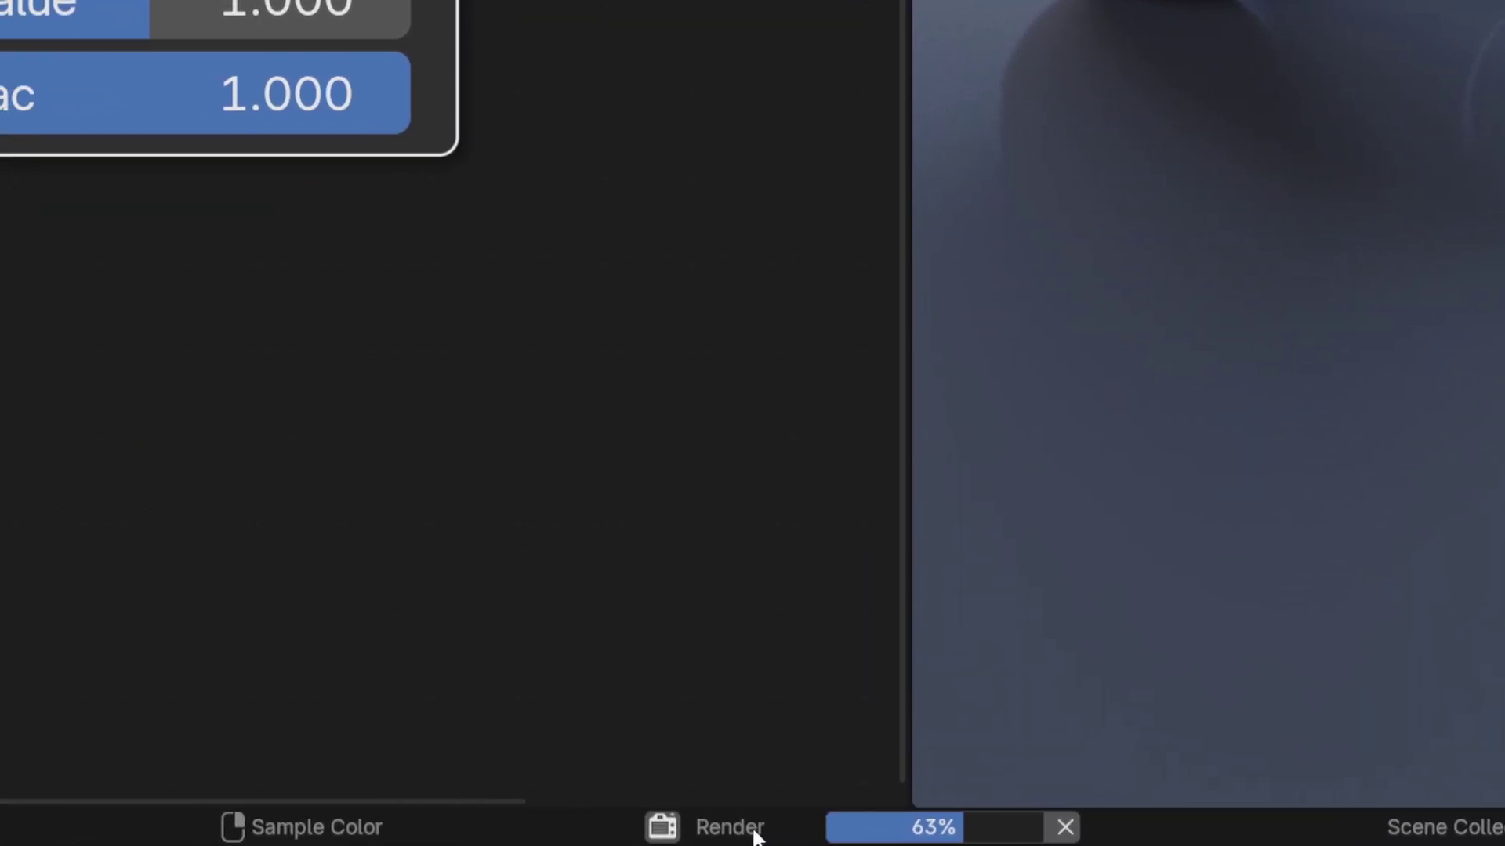
mouse_move(754, 837)
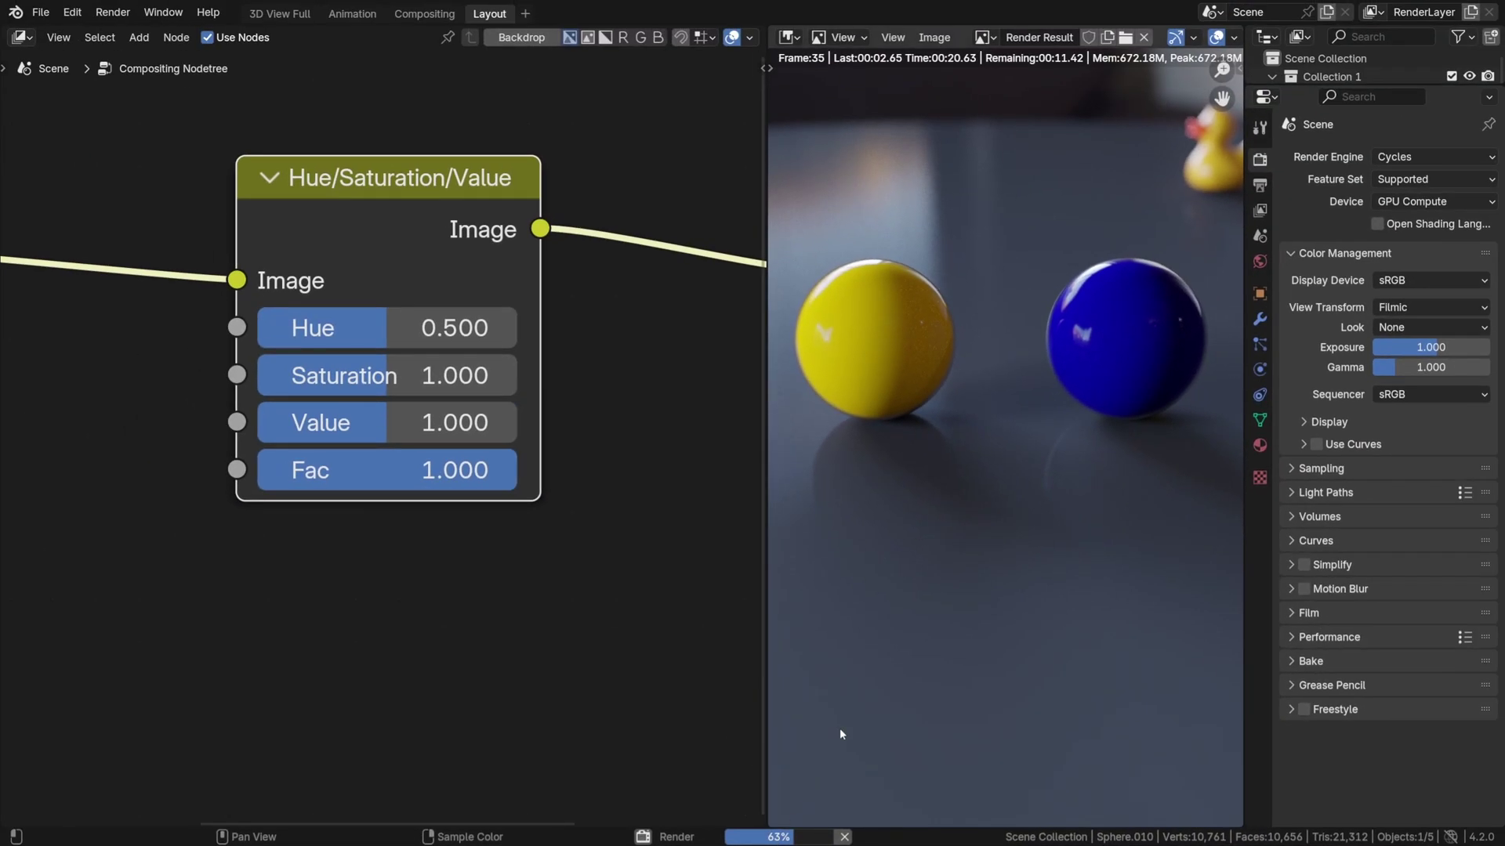
key(ctrl+space)
Sample the blue (B 0.5844) and yellow (R 0.6989, G 0.6068) spheres' colours
right_click(860, 352)
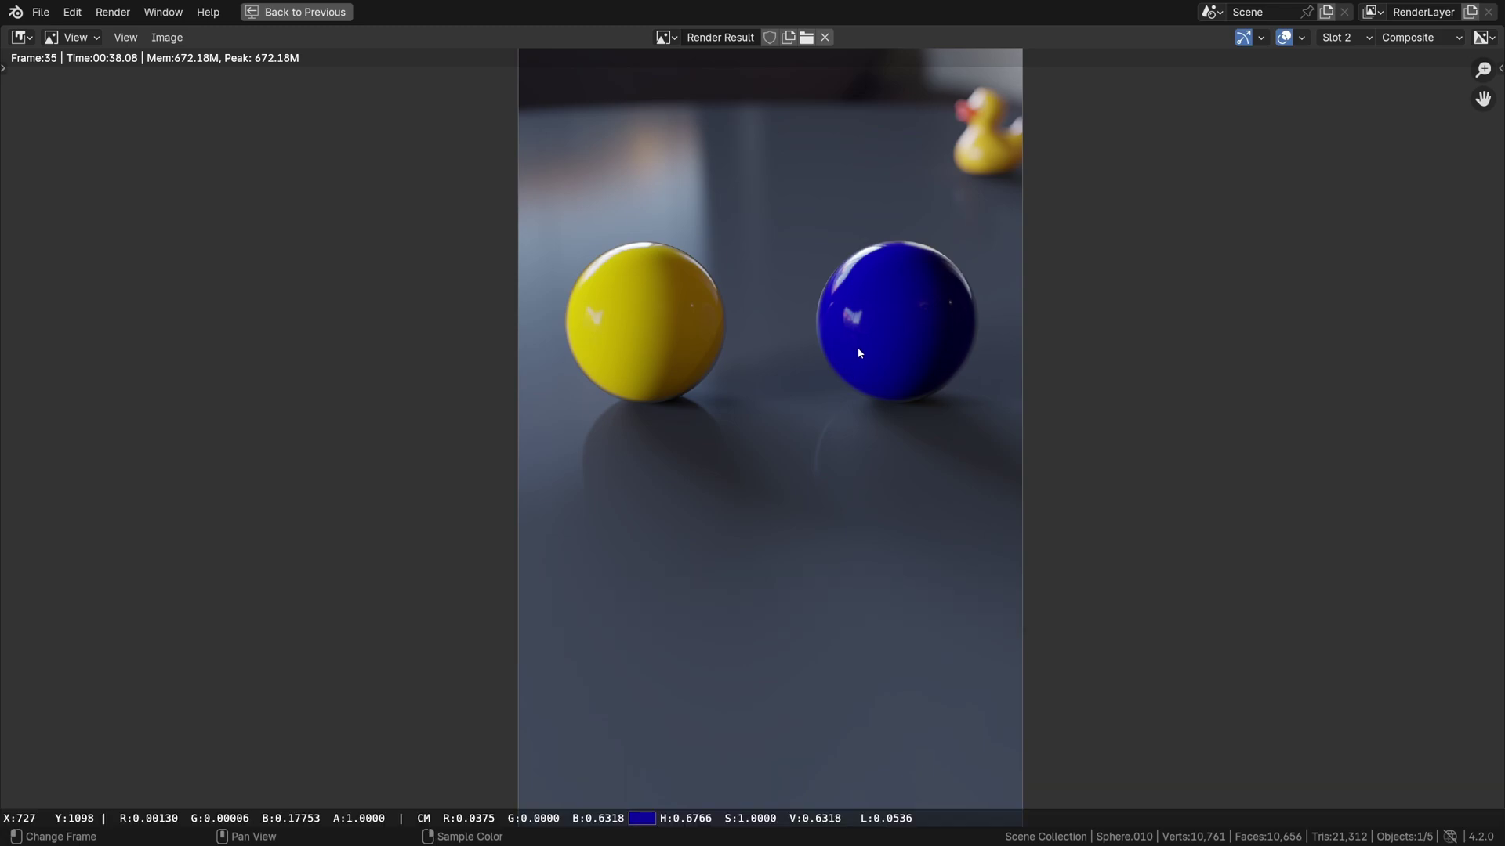
right_drag(858, 350, 888, 330)
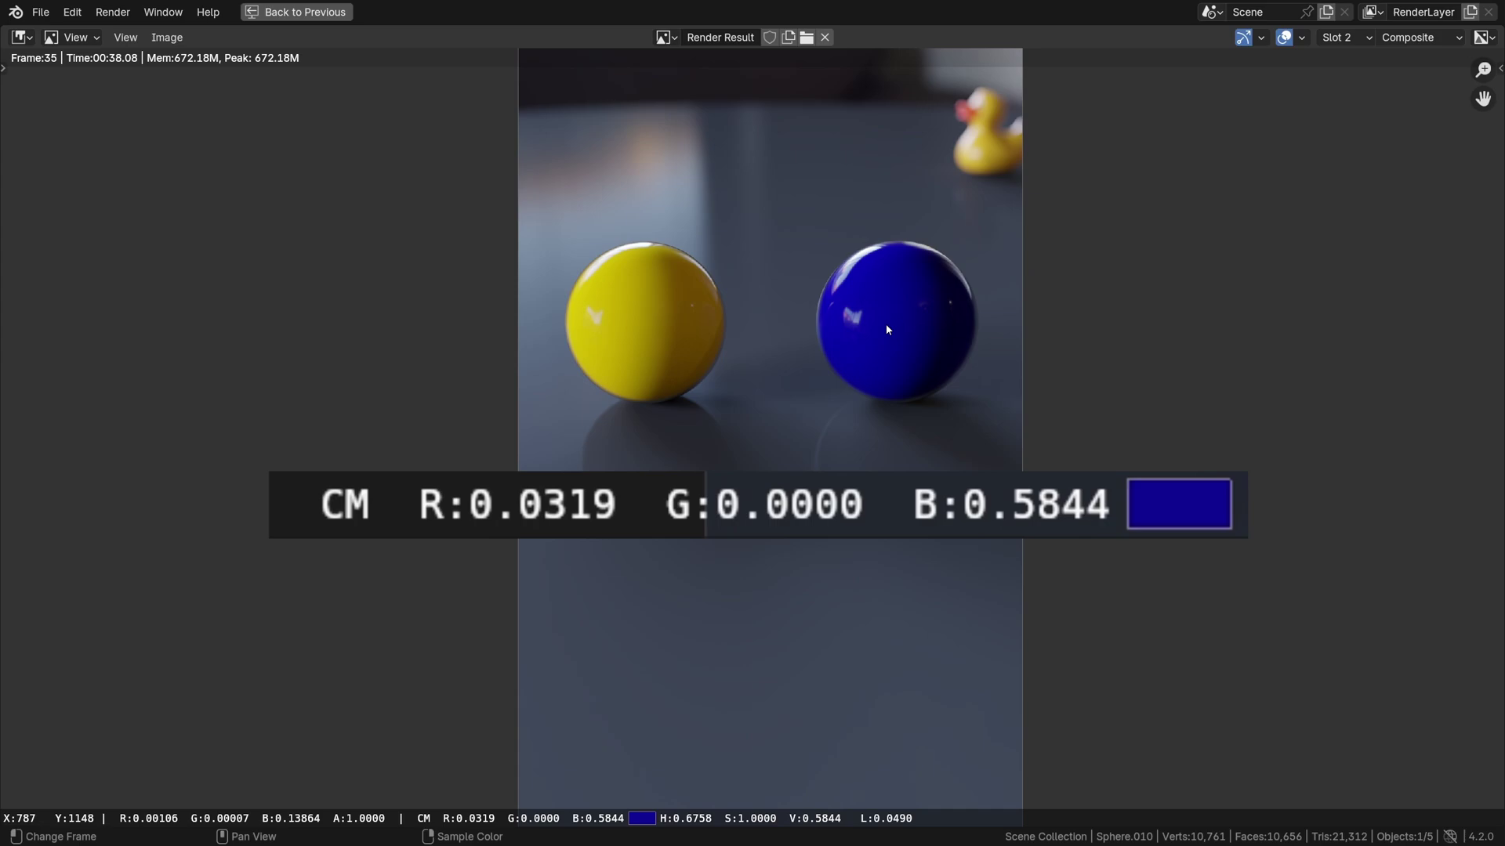
right_drag(887, 326, 887, 325)
mouse_move(676, 327)
right_down()
mouse_move(622, 340)
mouse_move(630, 356)
right_up()
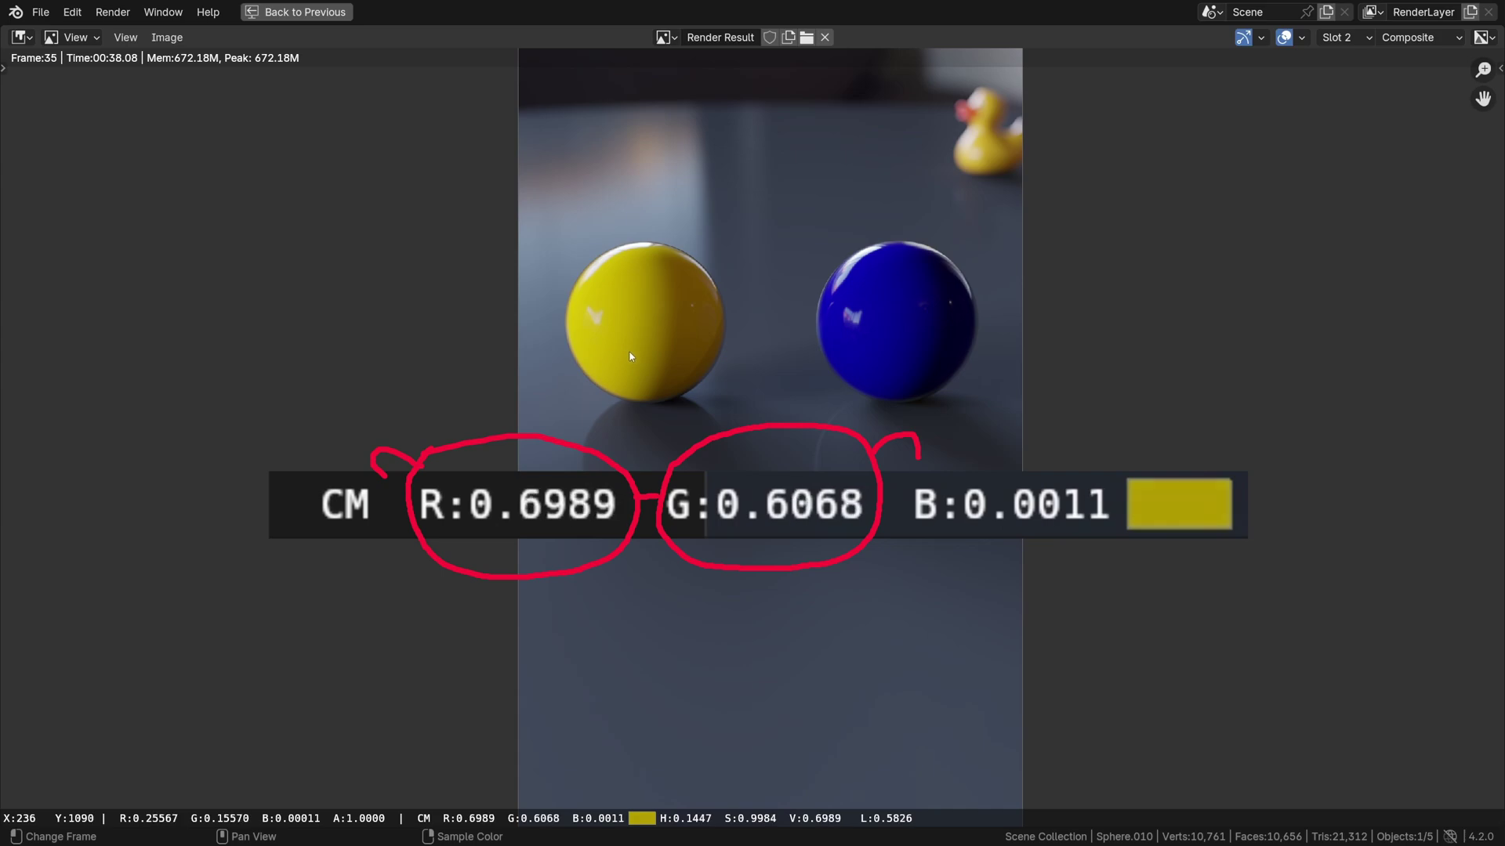
Set the Hue/Saturation/Value node's Saturation to 0.000 and move the node upward
right_drag(630, 356, 631, 351)
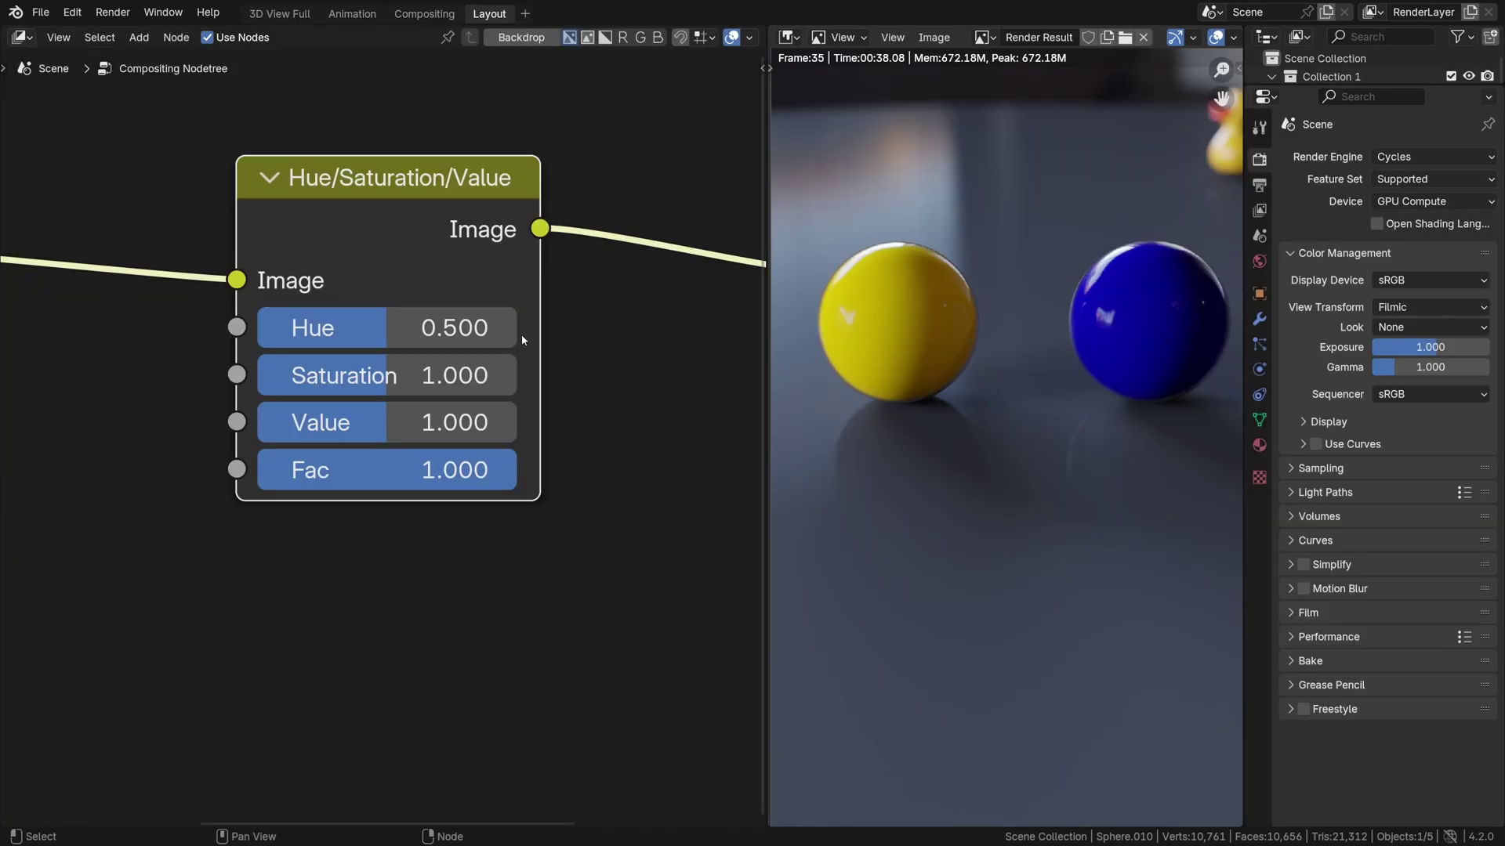
drag(386, 375, 274, 373)
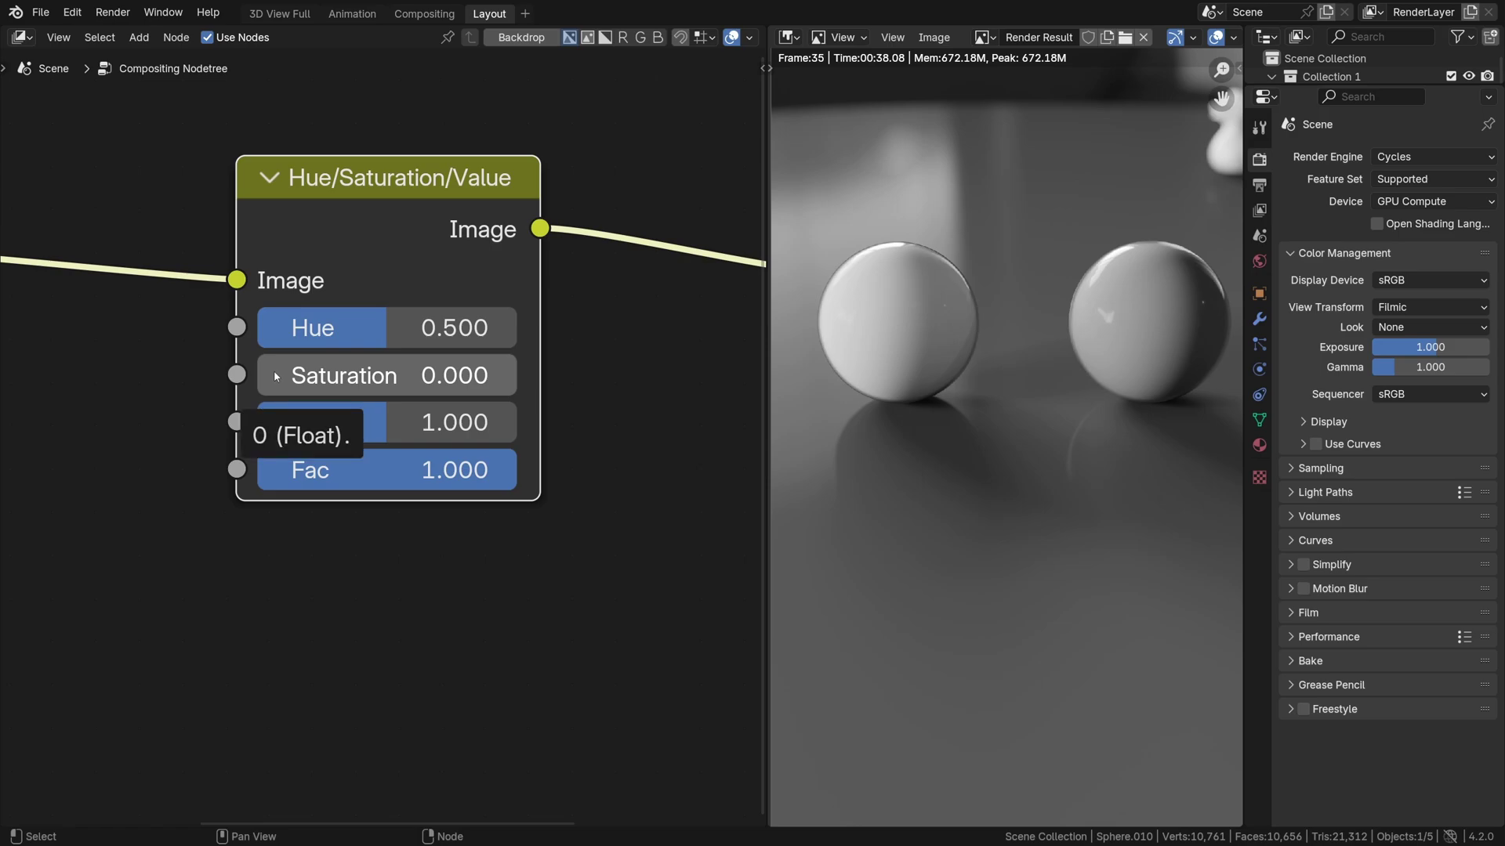
scroll(443, 300, down, 3)
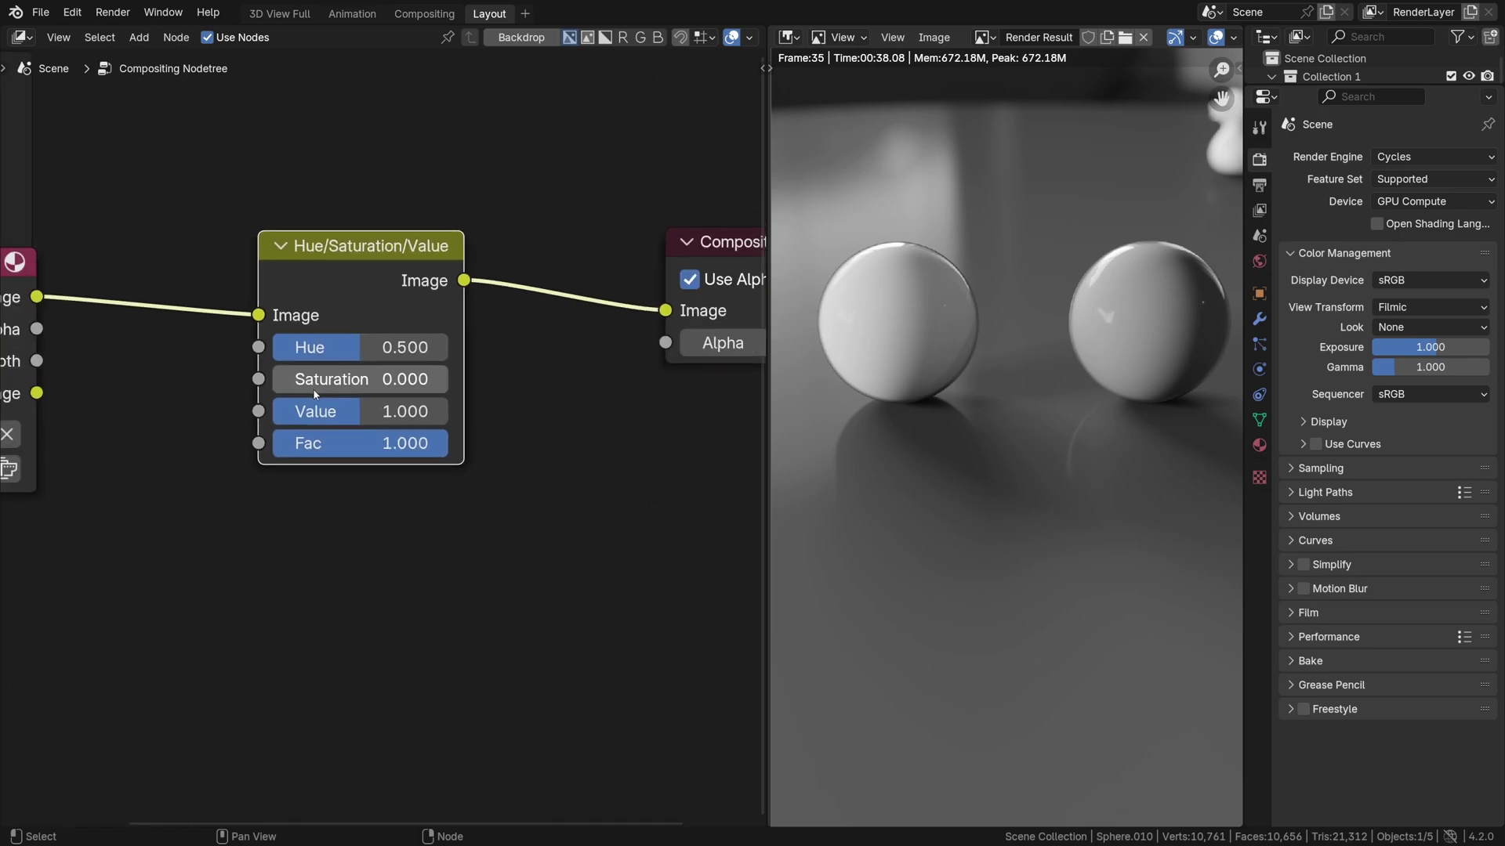
drag(443, 304, 445, 136)
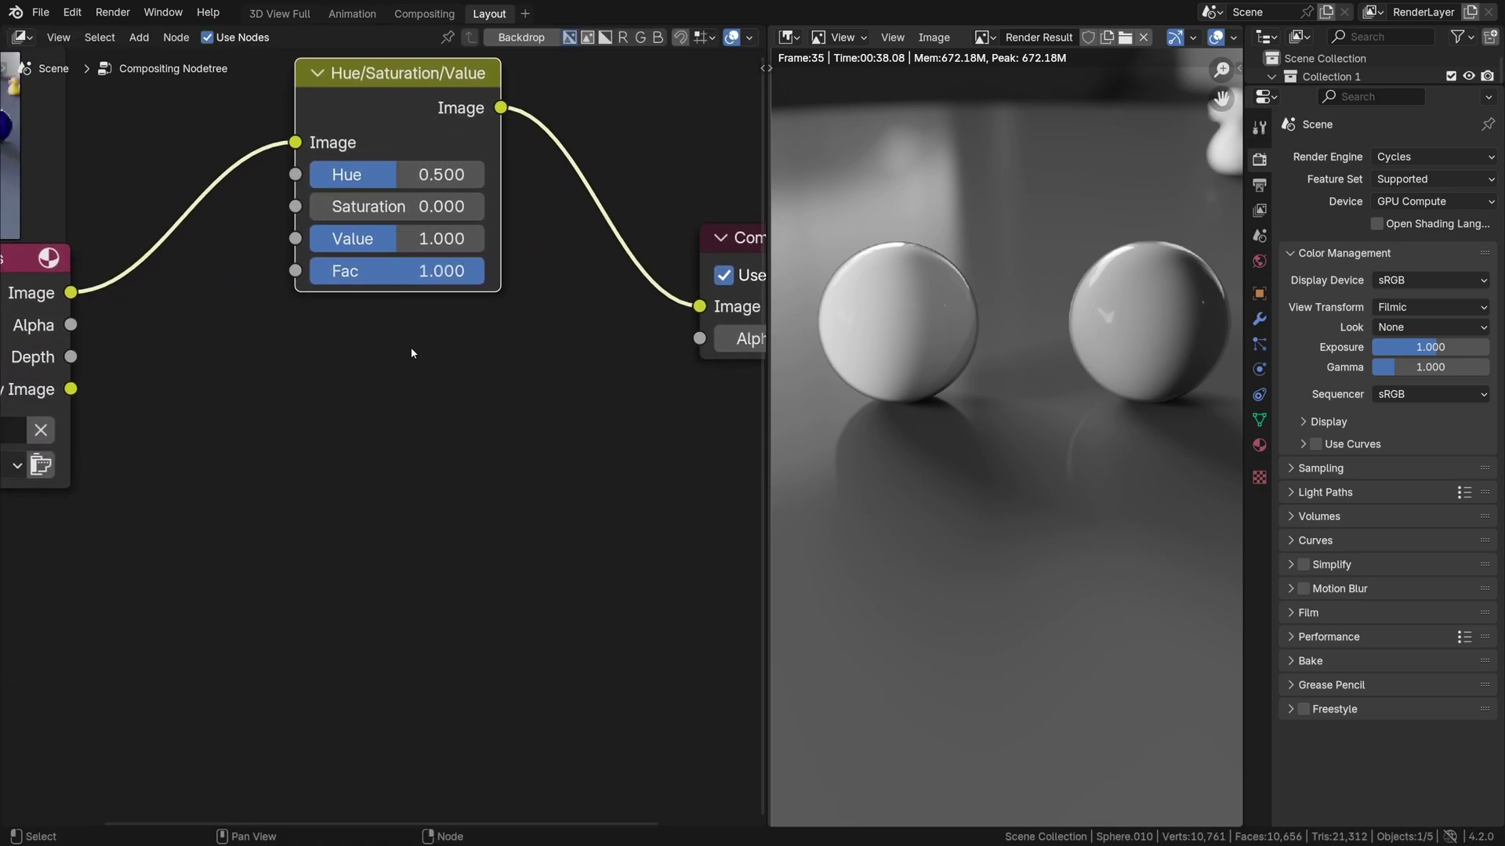
key(shift+a)
mouse_move(411, 352)
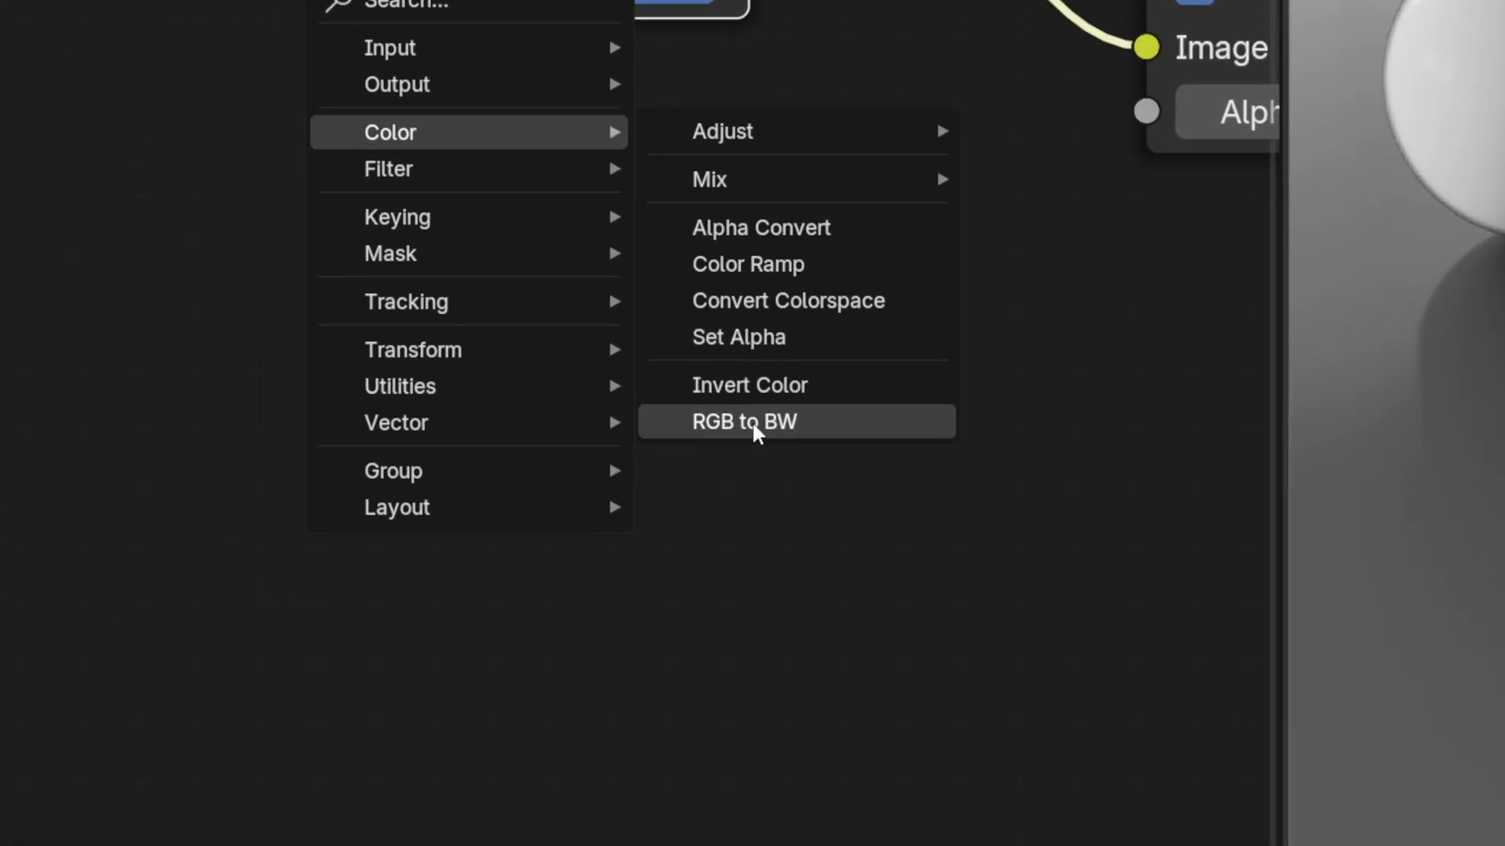
Add an RGB to BW node, wiring Render Layers Image in and Val to Composite Image
click(750, 421)
click(365, 126)
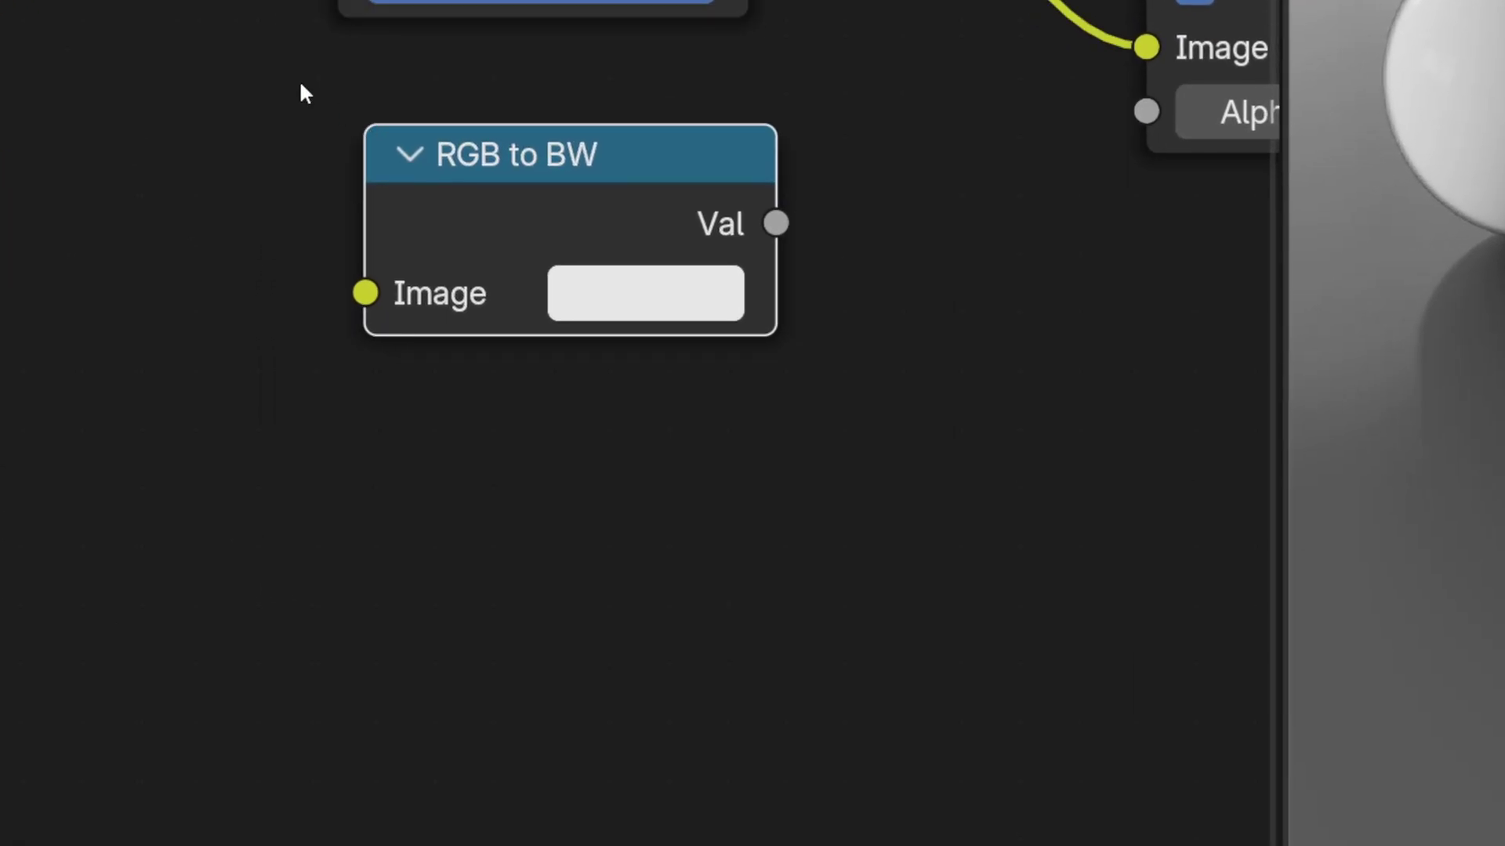
drag(138, 418, 614, 690)
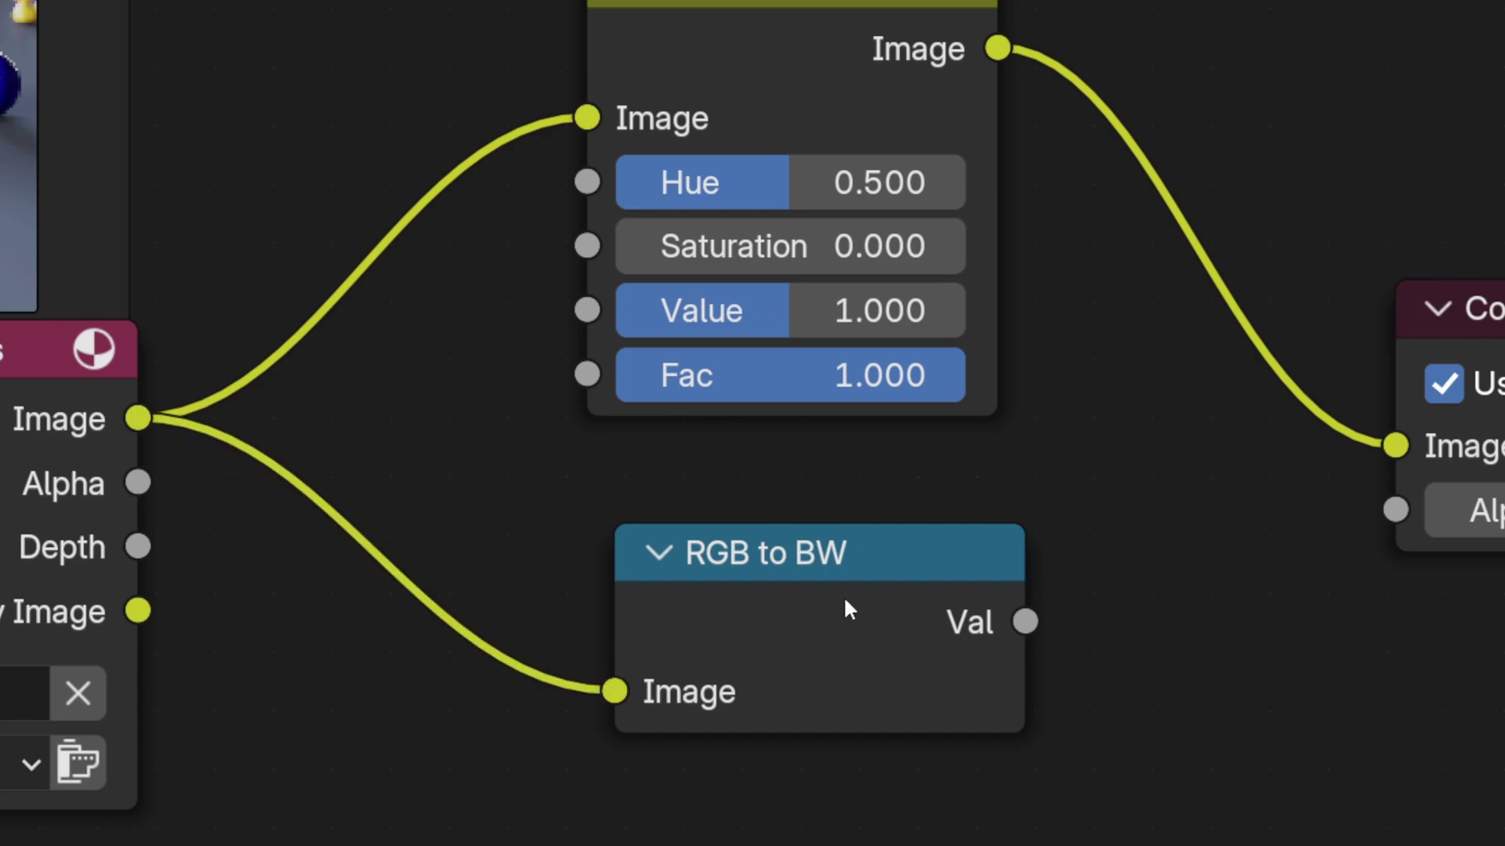
drag(1024, 621, 1375, 456)
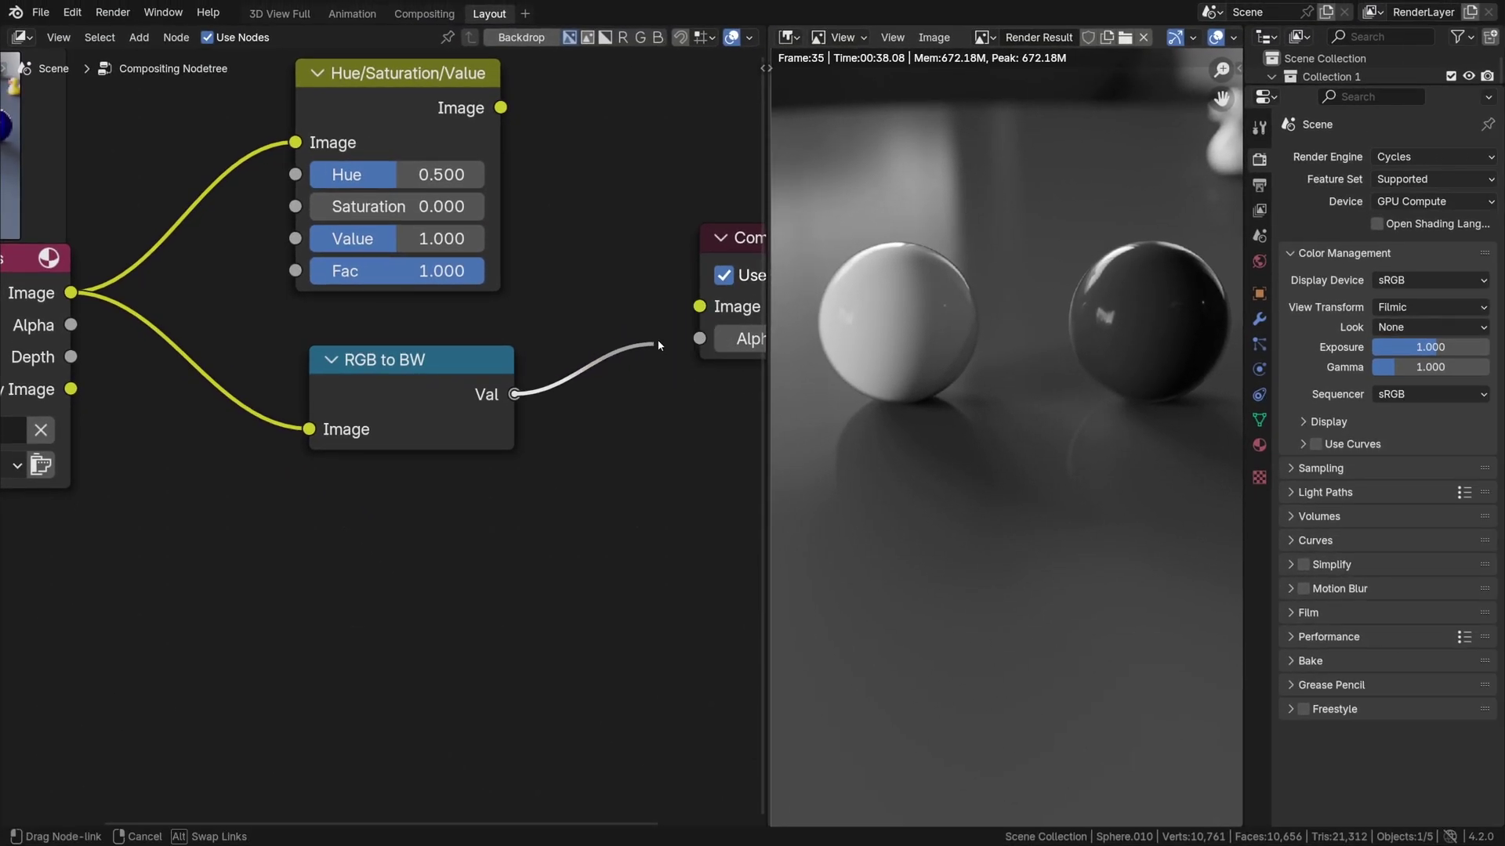
key(ctrl+z)
drag(514, 394, 696, 312)
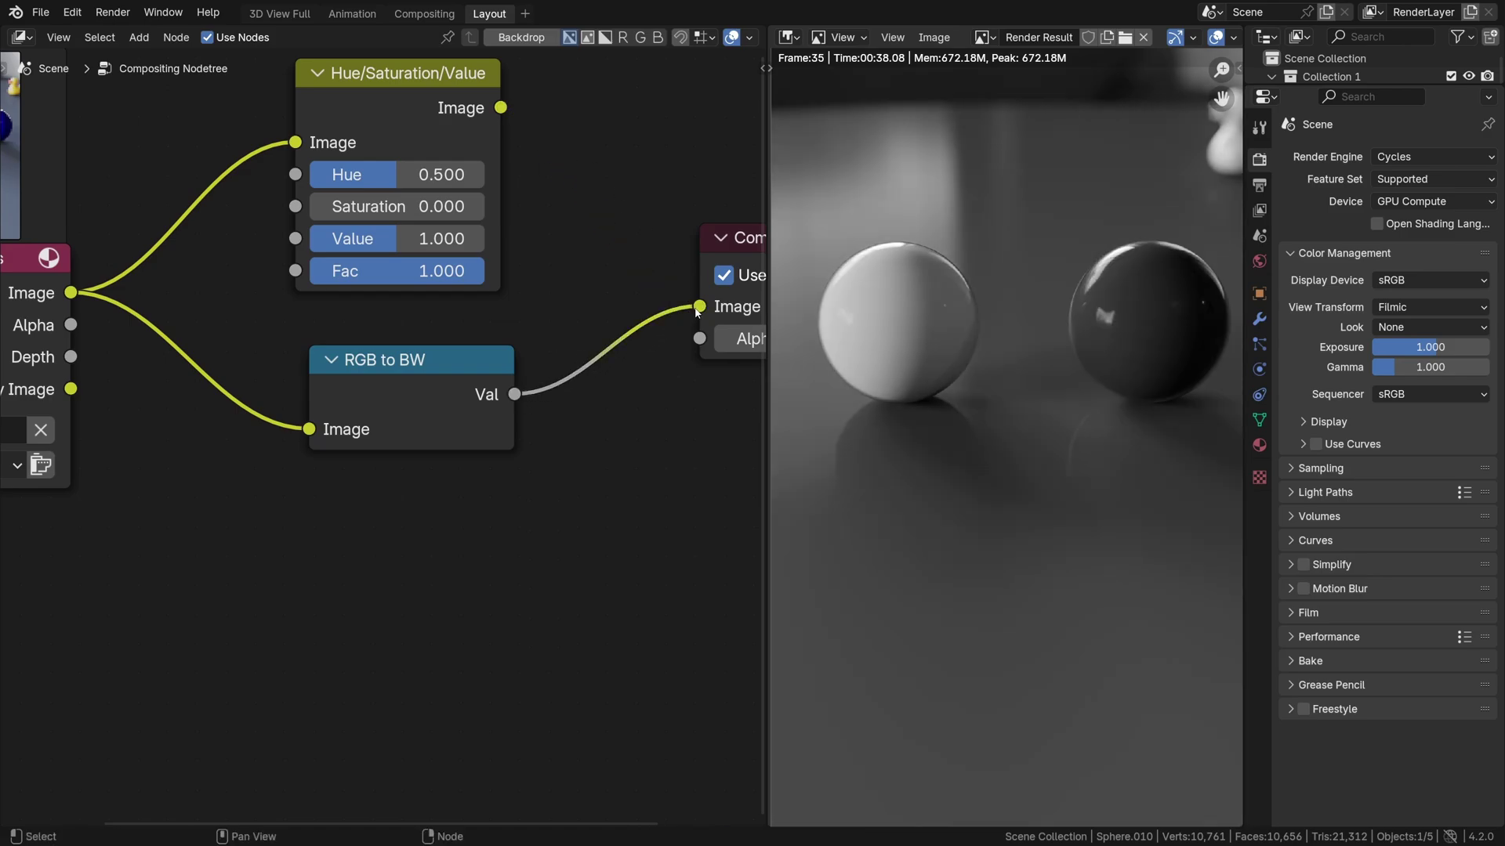
Toggle mute on the RGB to BW node to compare colour and greyscale
click(505, 378)
key(m)
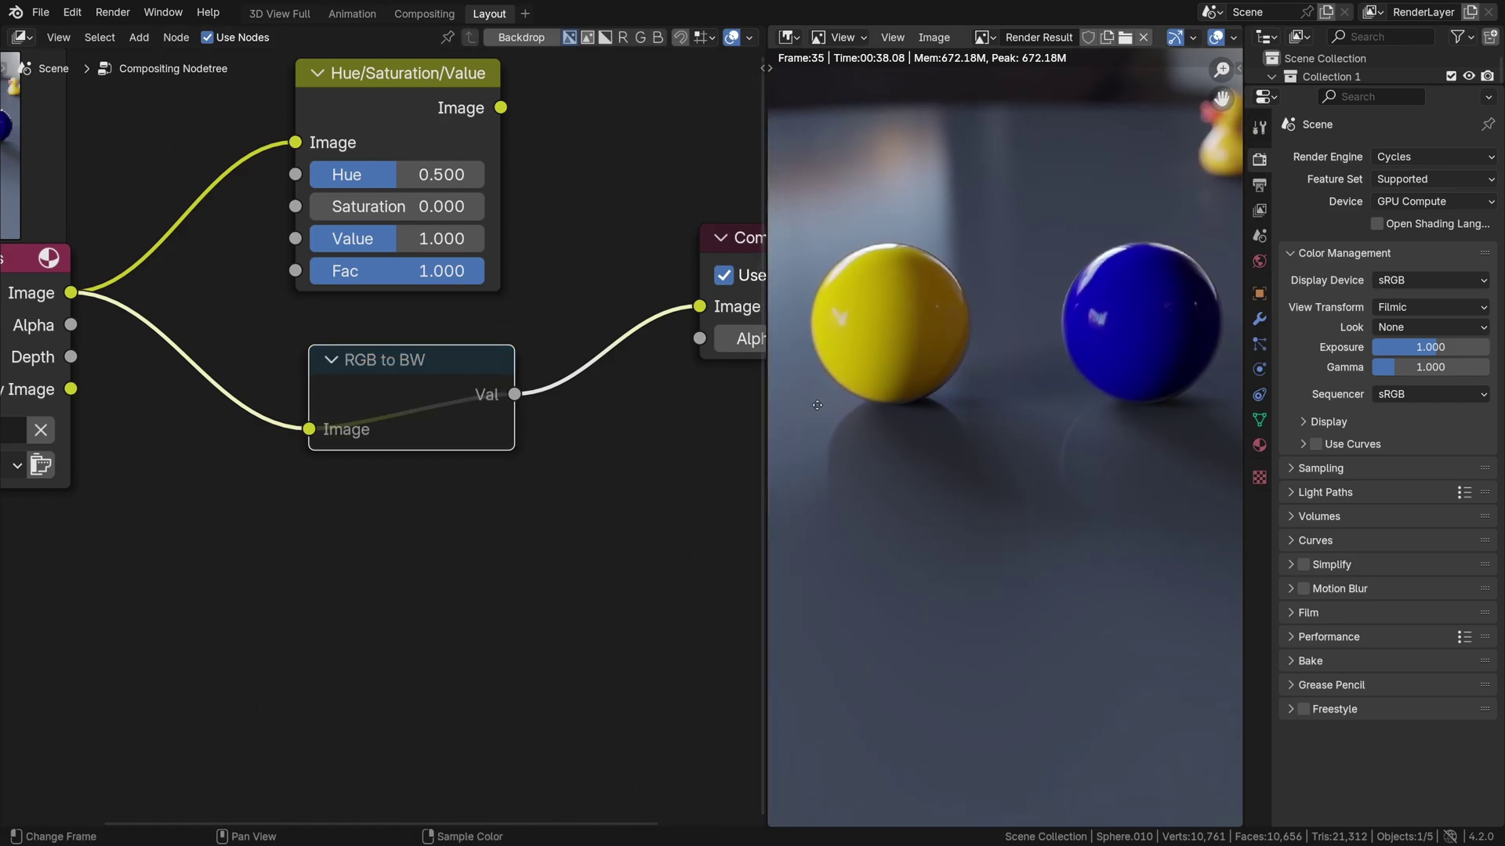
key(m)
key(m)
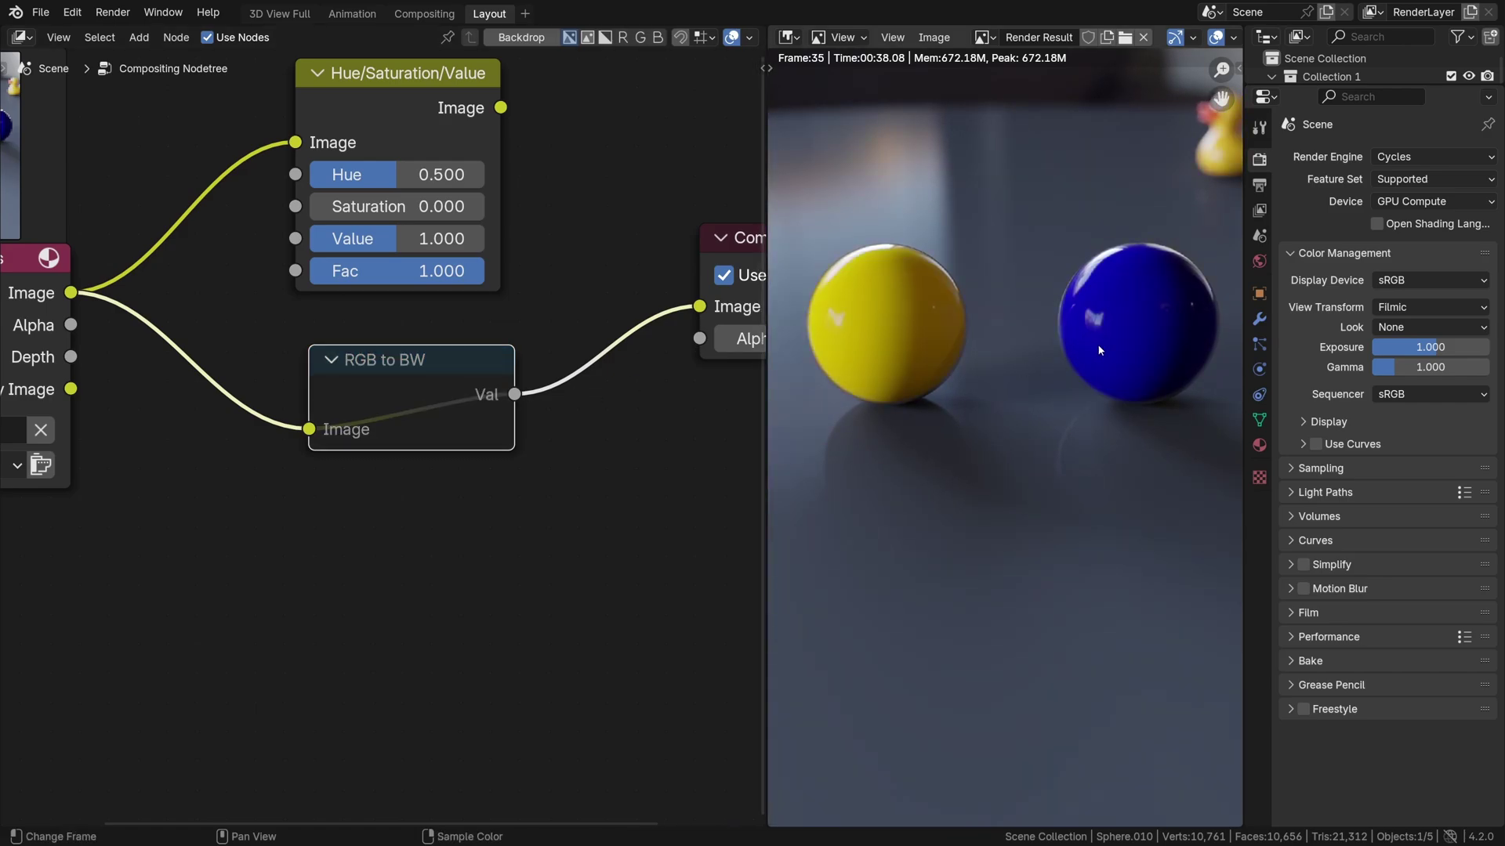
key(m)
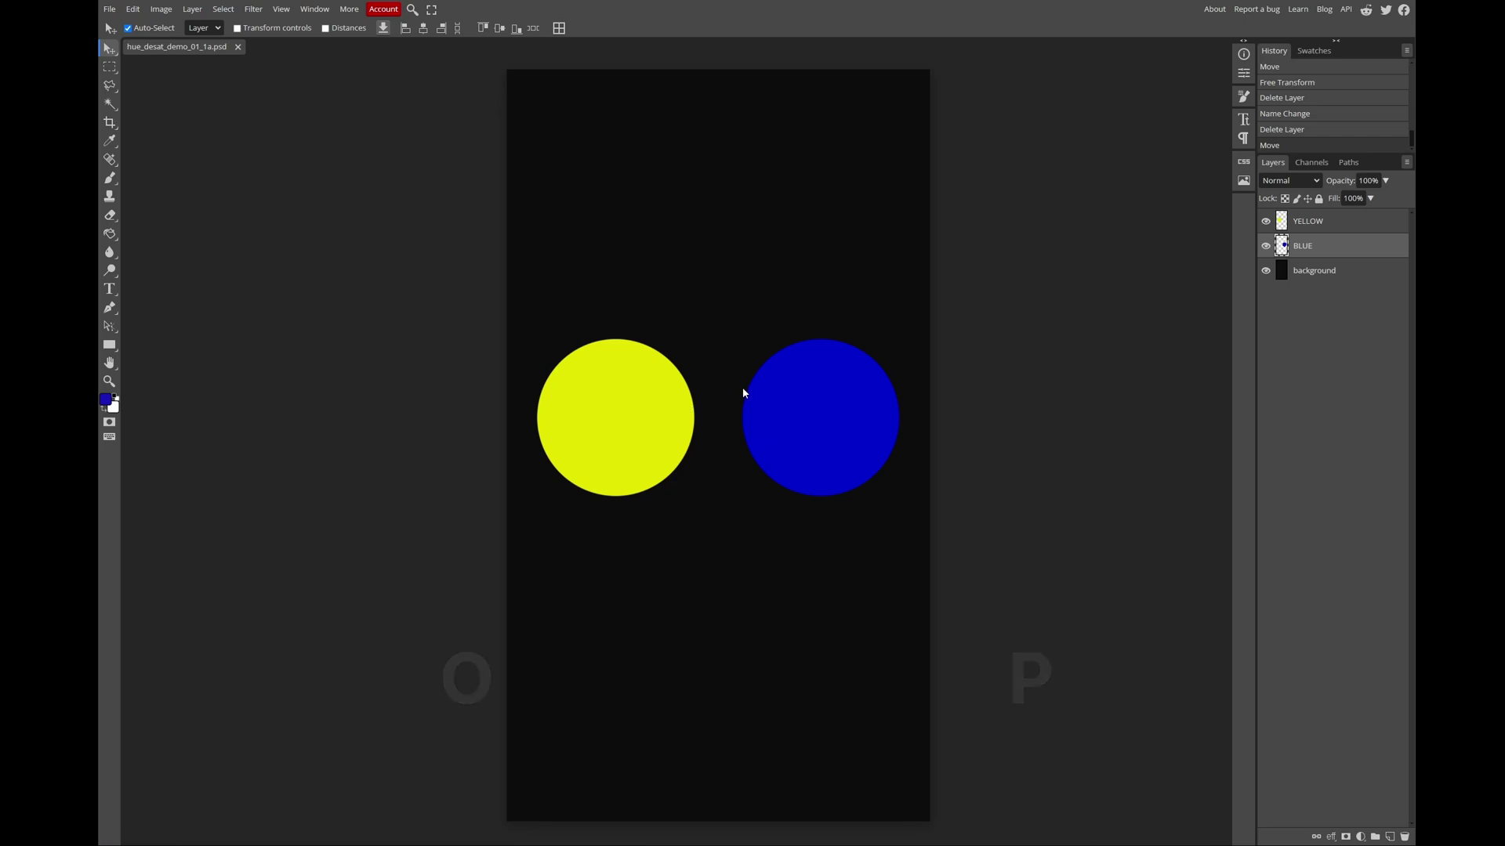
Drag the Hue/Saturation 1 adjustment's Saturation down to -100, greying both circles
click(1283, 229)
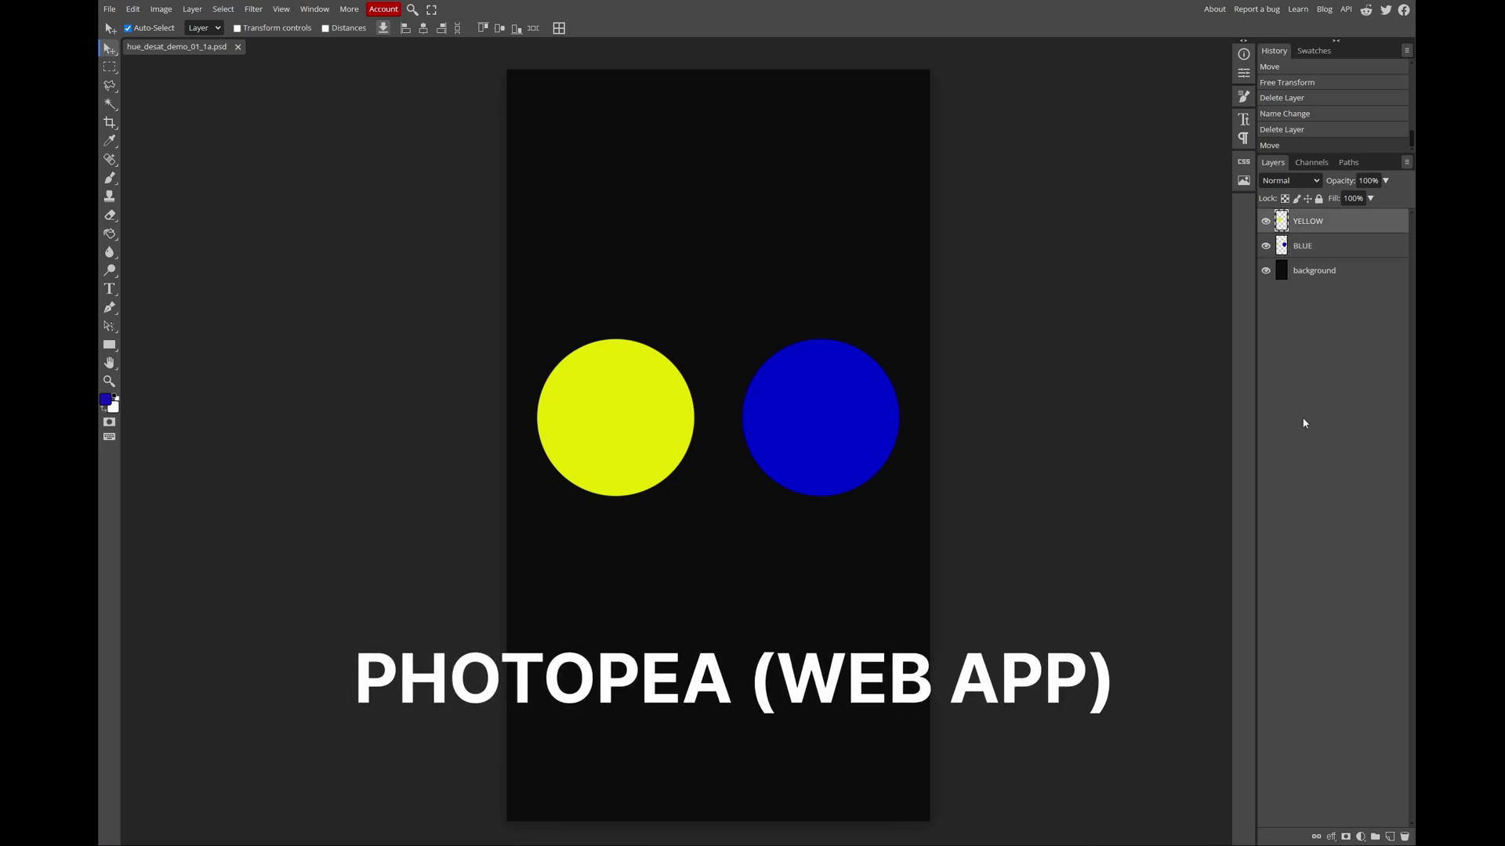
click(1360, 837)
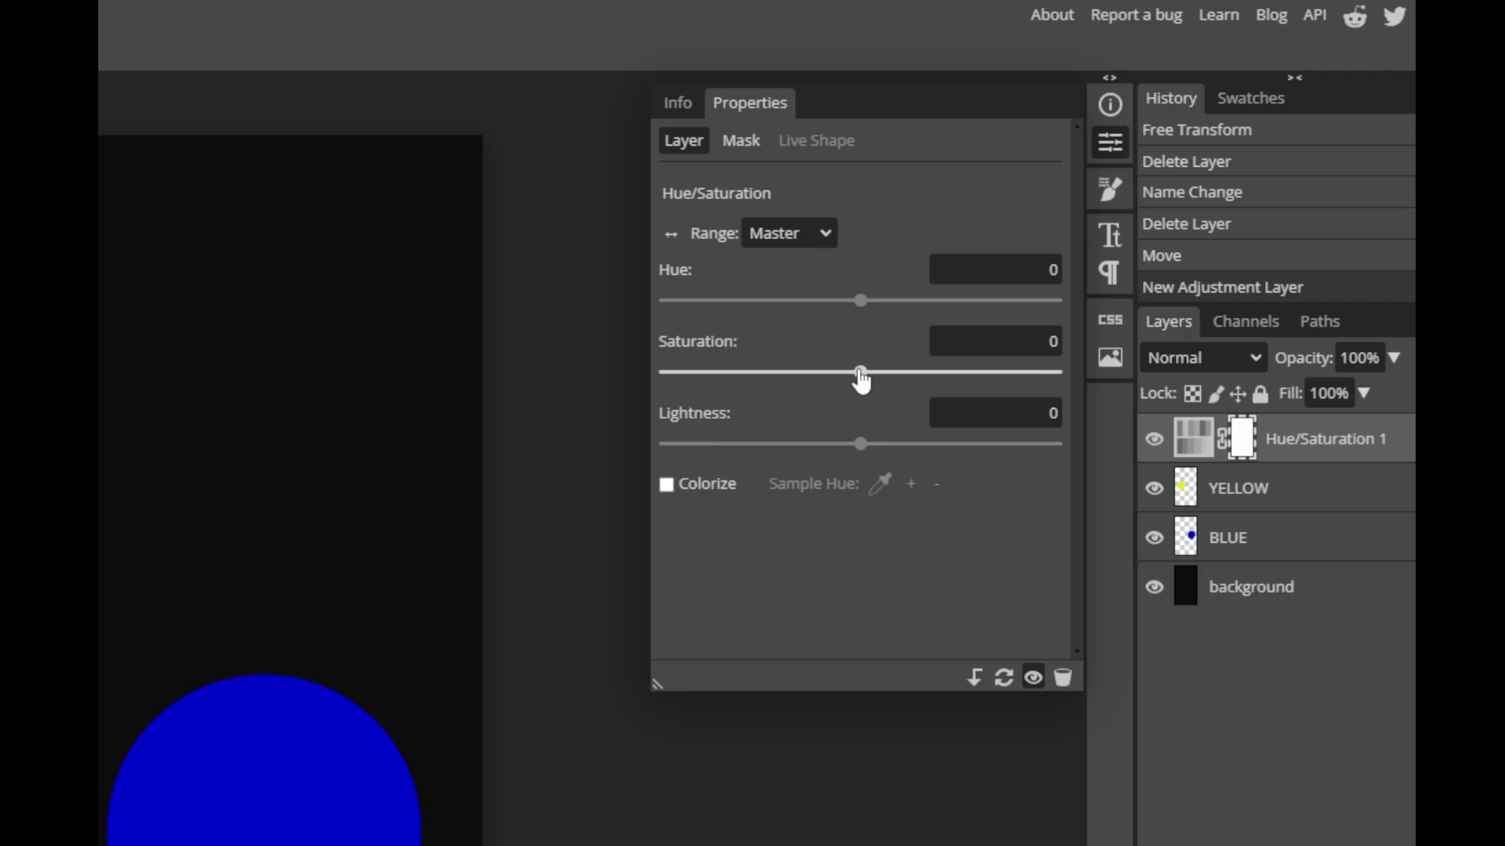
drag(861, 380, 833, 381)
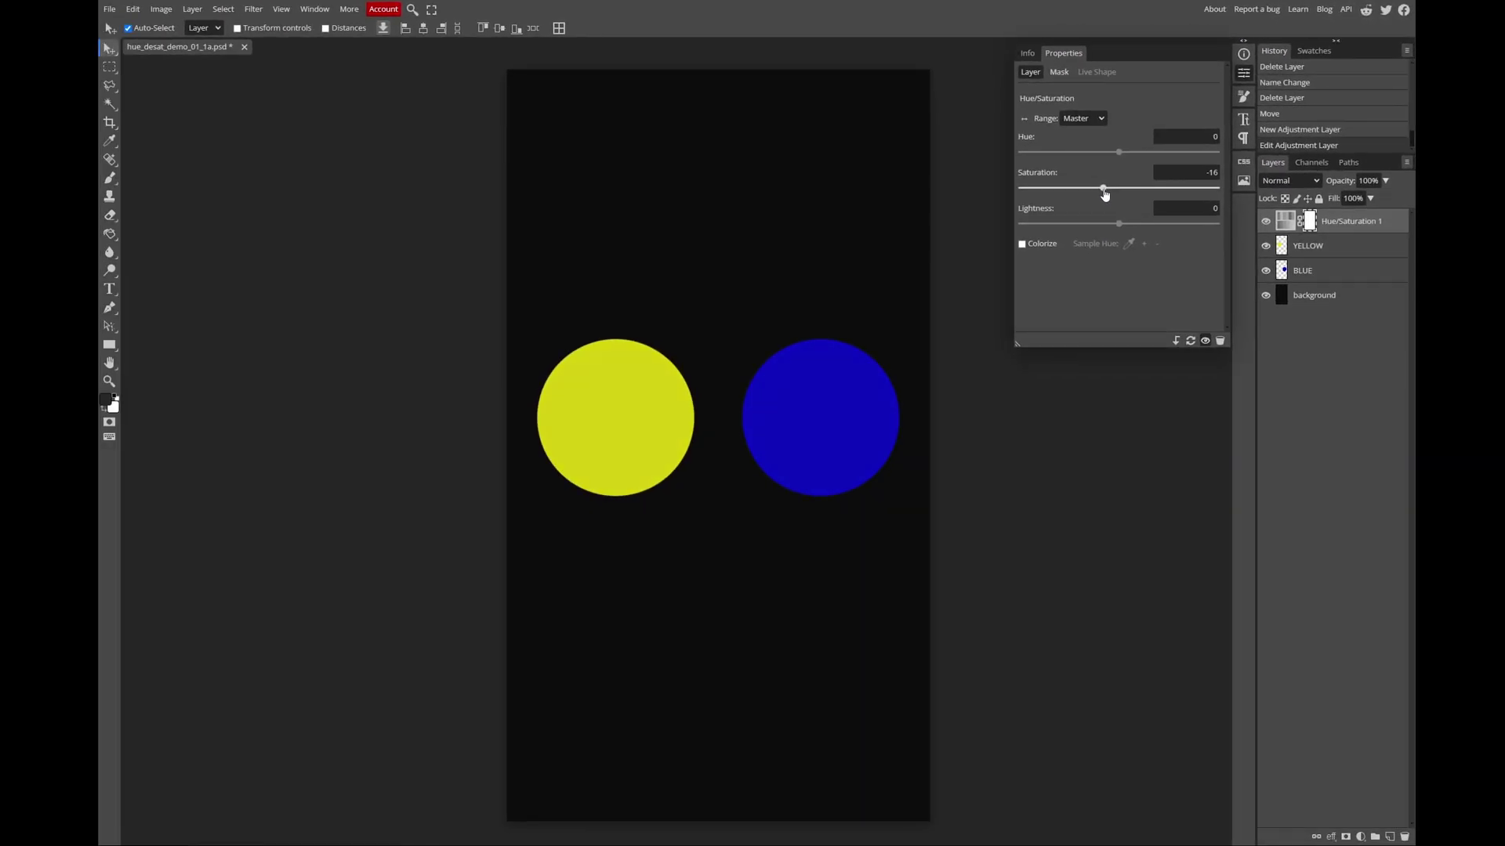
drag(1104, 194, 1011, 198)
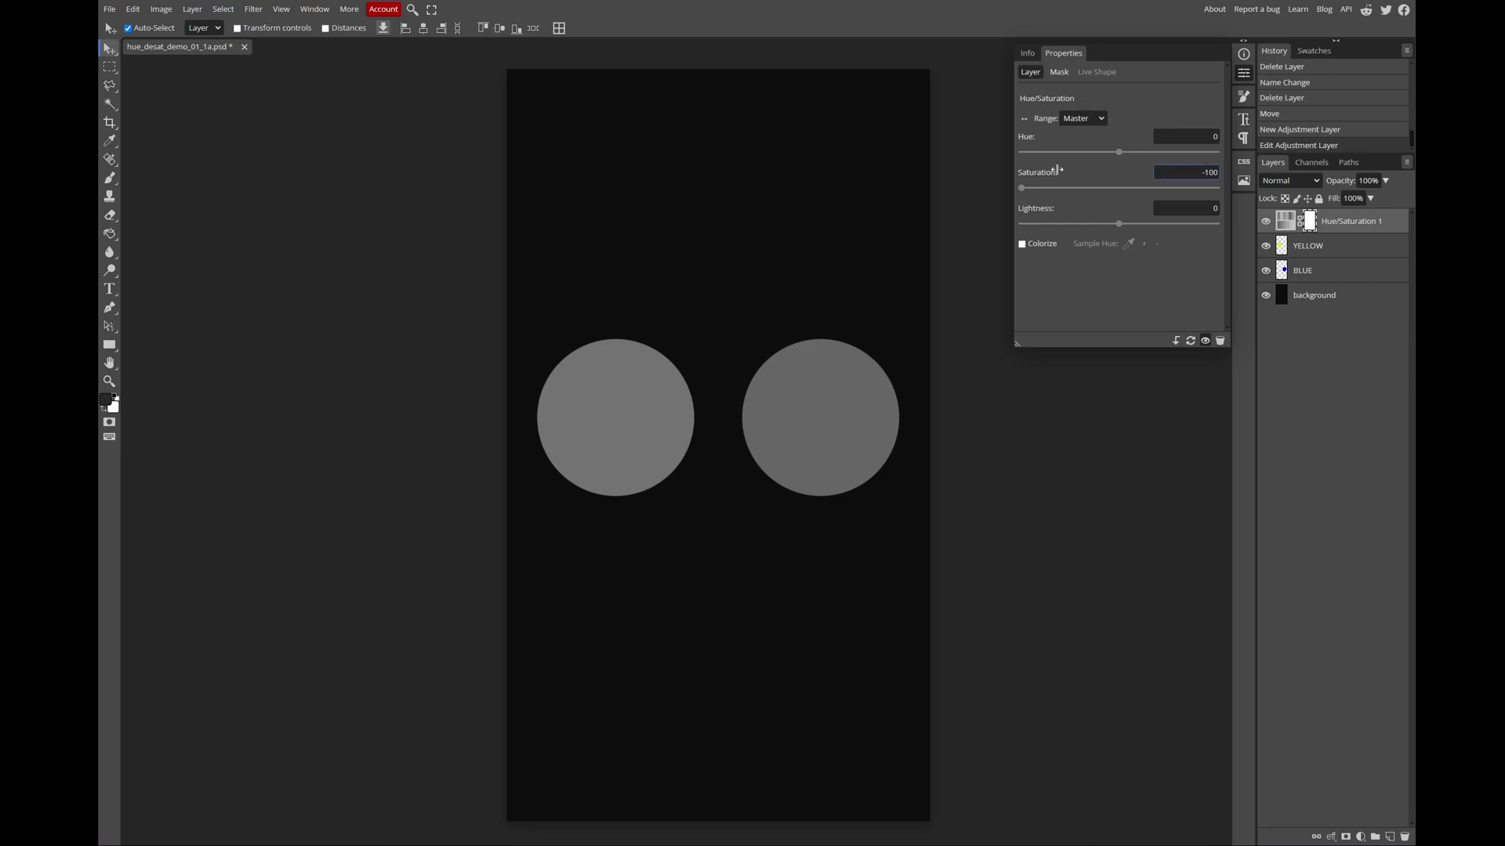
Hide the Hue/Saturation 1 layer and add a Channel Mixer adjustment layer
click(1265, 223)
click(1264, 222)
click(1264, 223)
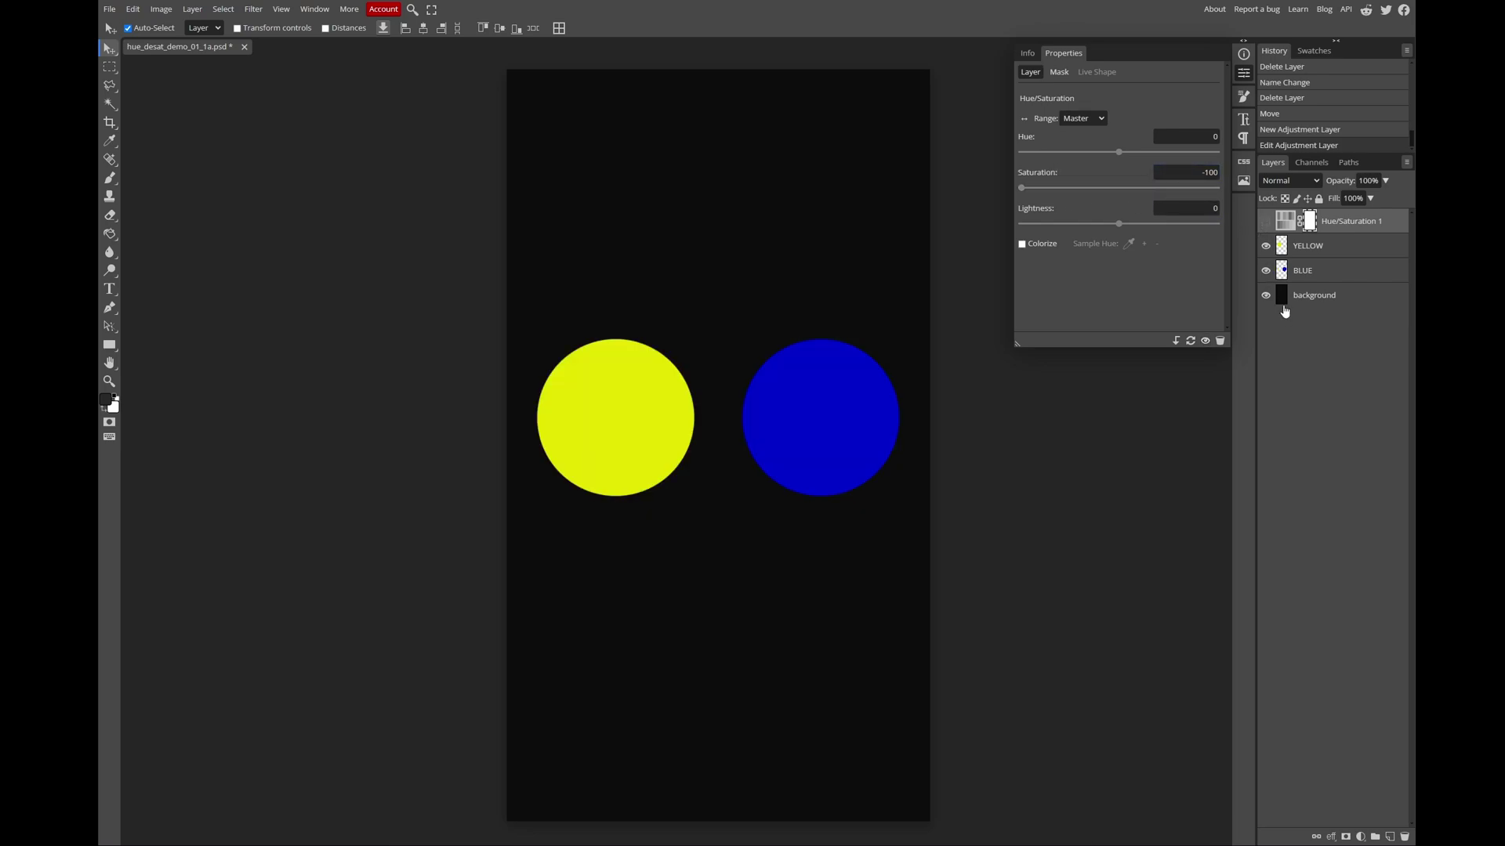
click(1359, 836)
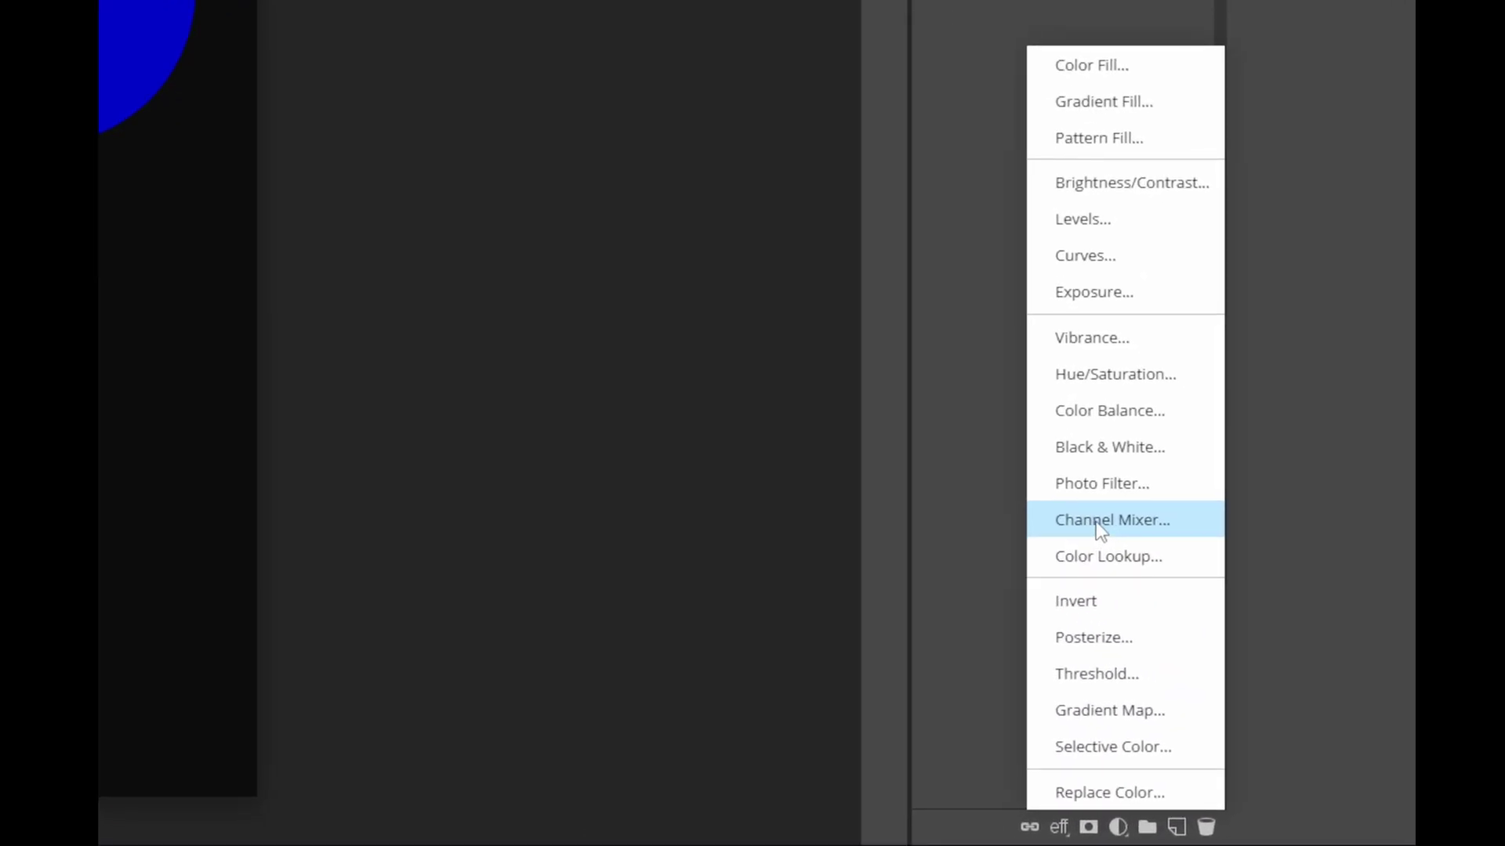
click(1294, 663)
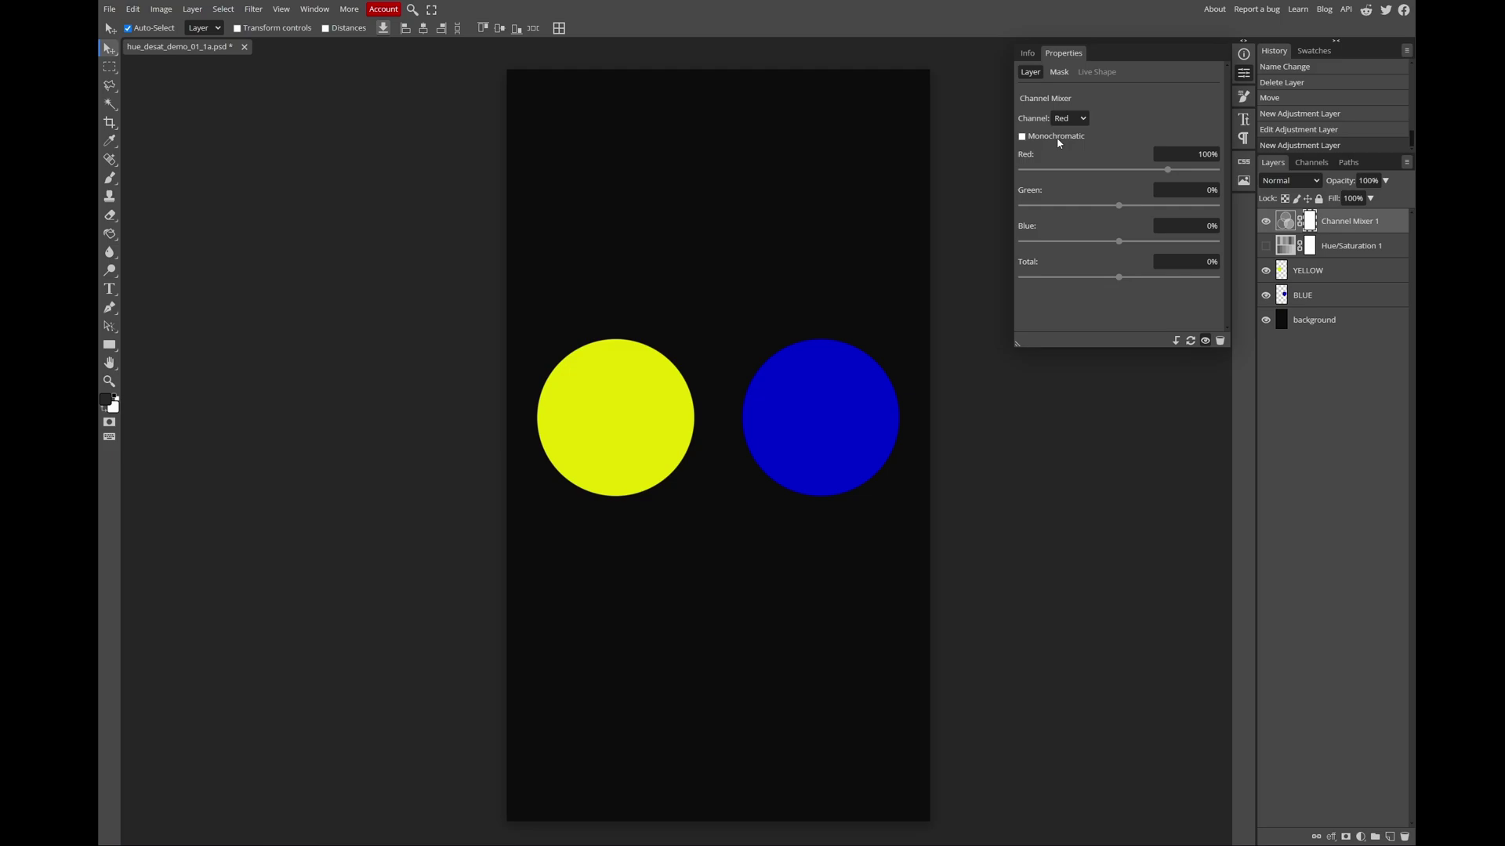
Toggle the Channel Mixer's Monochromatic option to compare, leaving it on
click(1056, 138)
click(1056, 138)
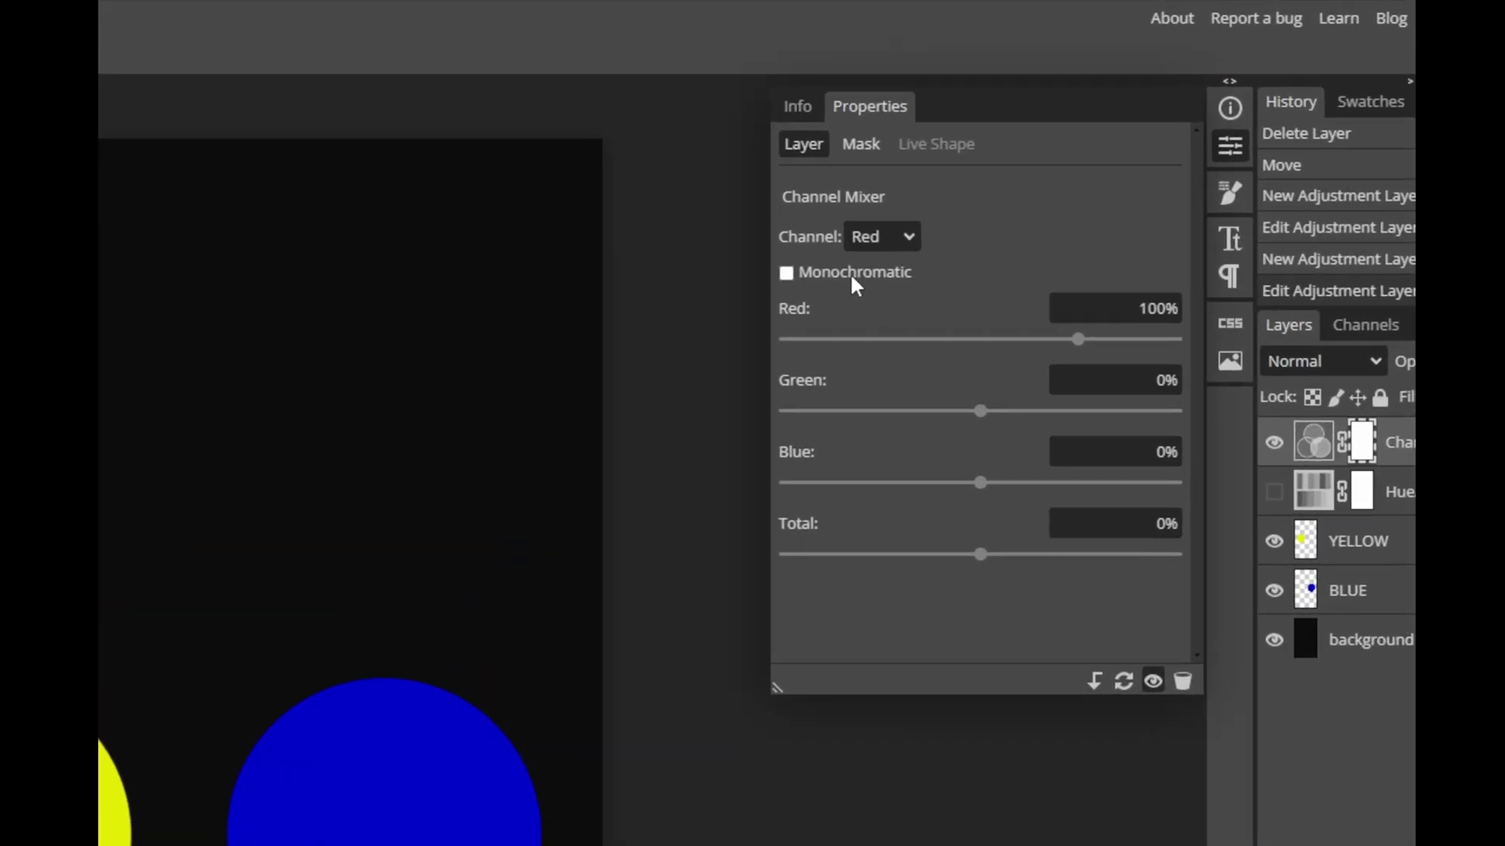
click(852, 278)
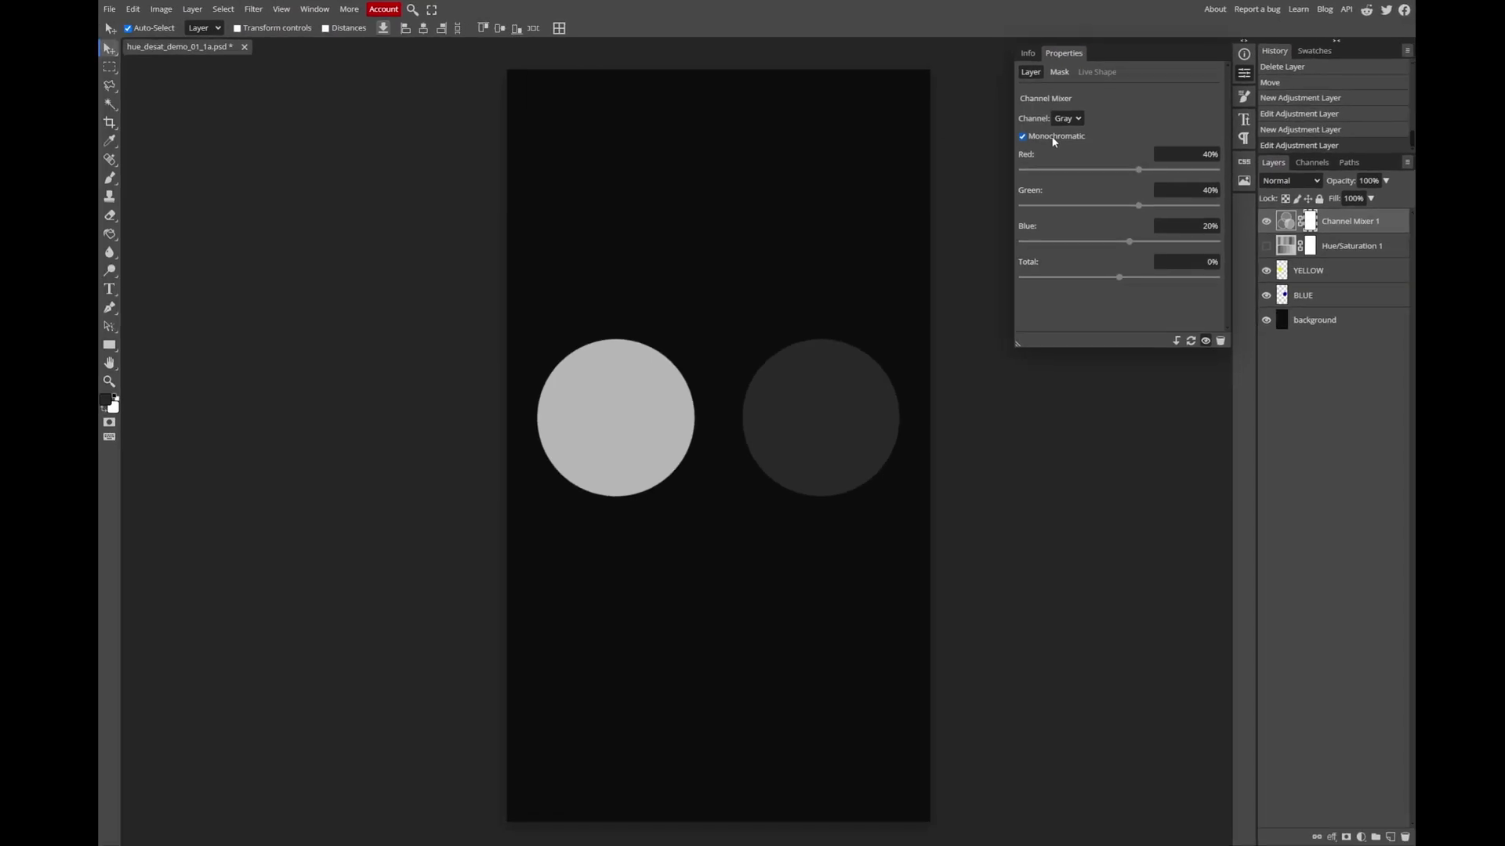
click(853, 282)
click(1054, 138)
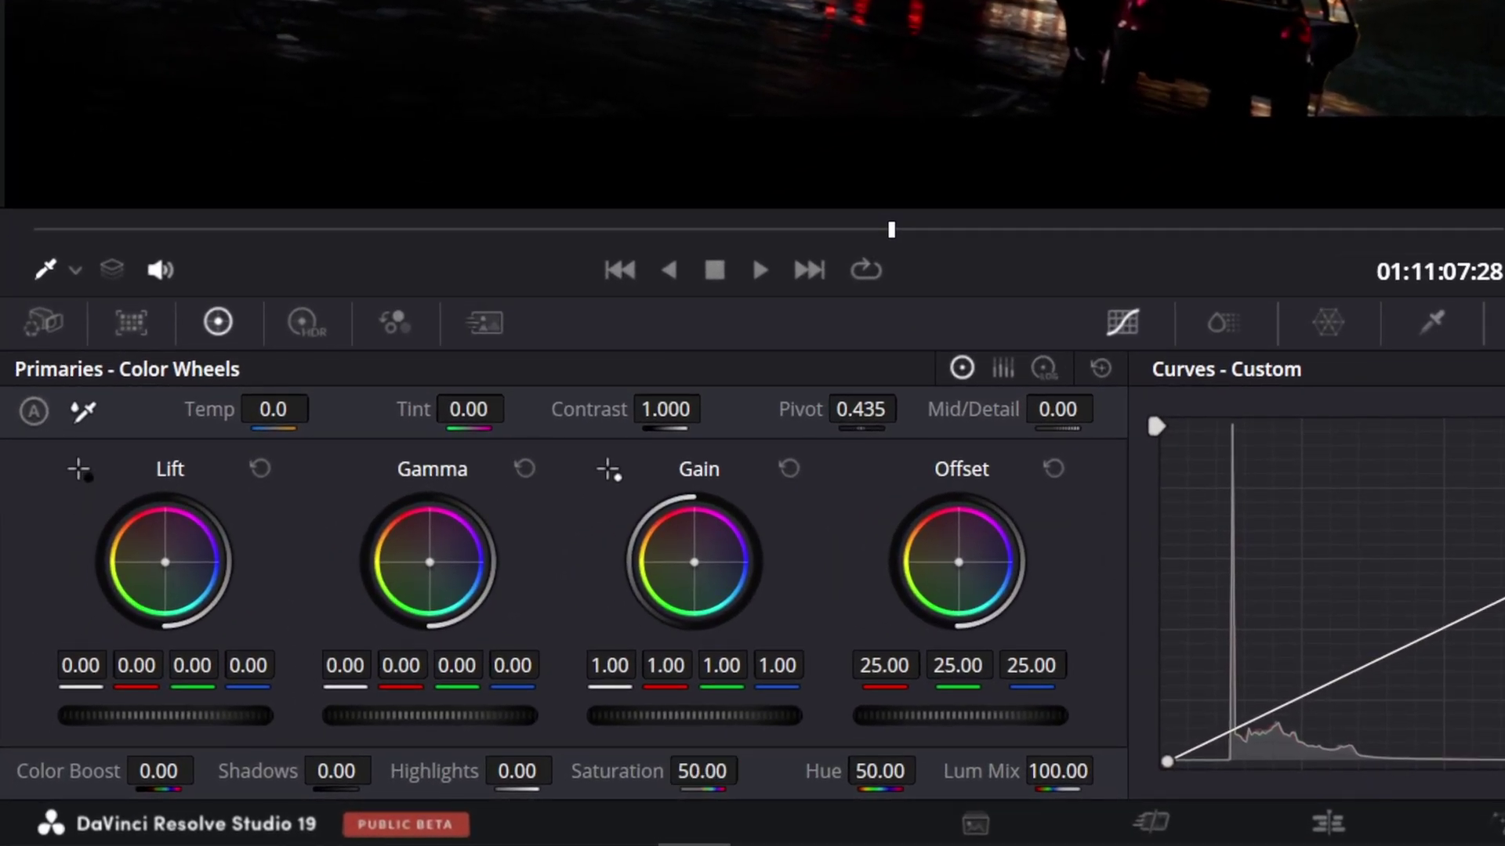
Drag node 03's Saturation down toward 0 until the night street shot looks nearly grey
drag(351, 809, 347, 809)
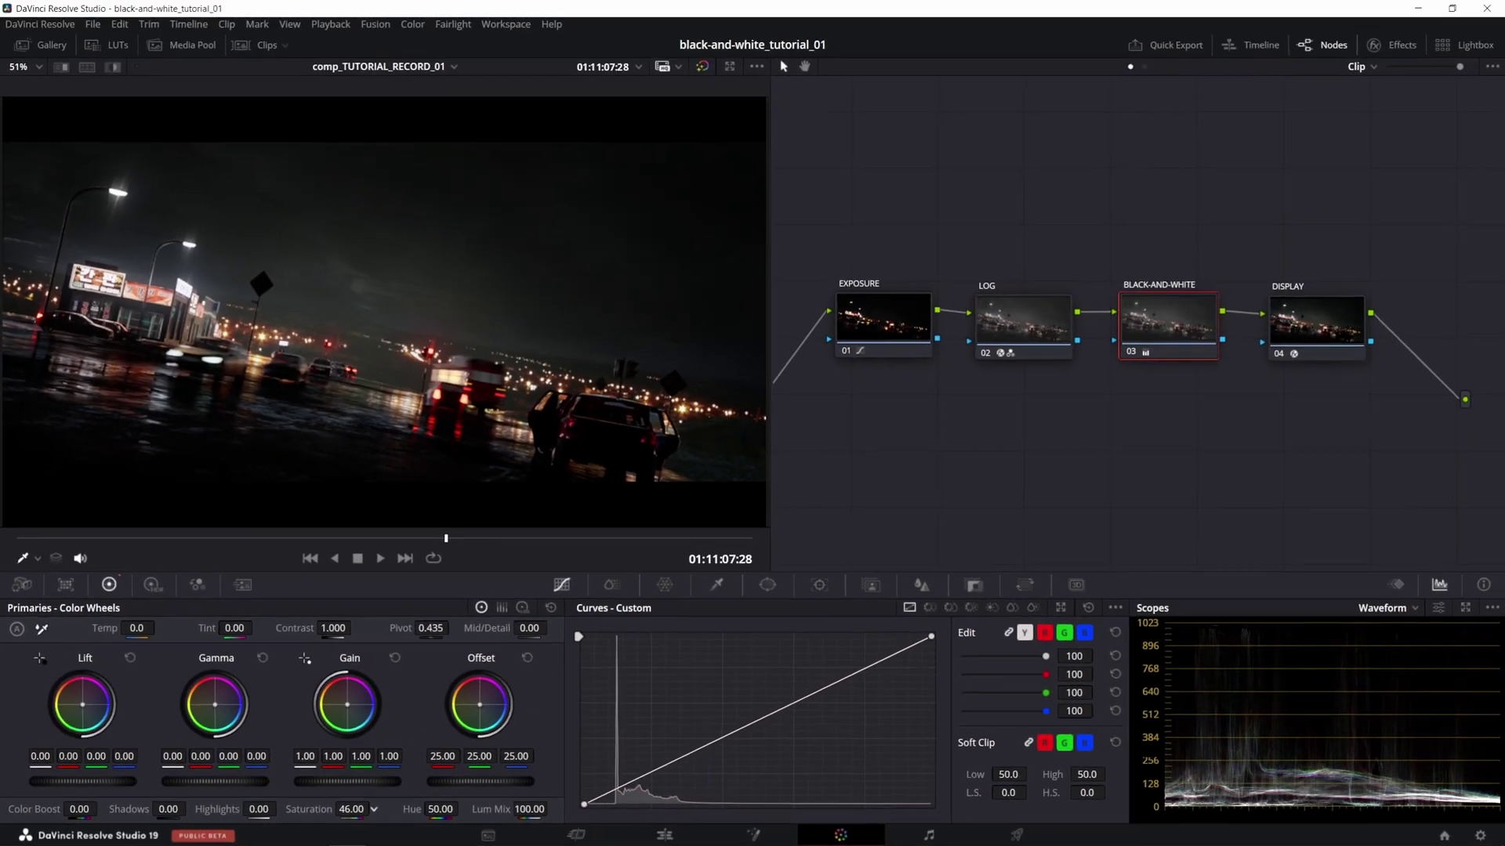
drag(701, 772, 686, 771)
mouse_move(351, 809)
mouse_down()
mouse_move(337, 809)
mouse_move(373, 809)
mouse_up()
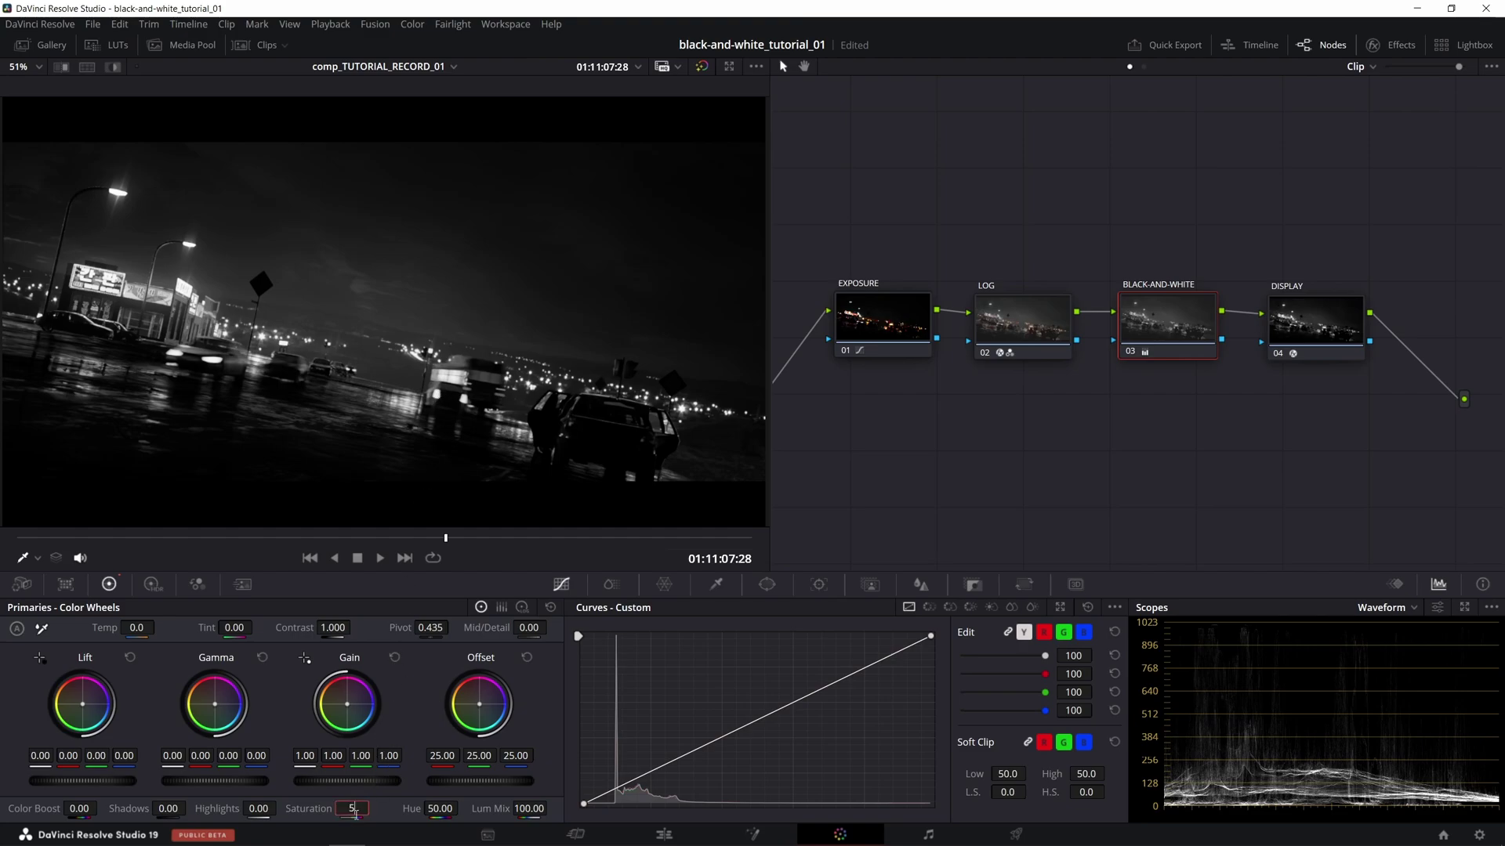
Reset Saturation to 50, then drop Color Boost to about -98.5 to strip the street shot's colour
text(0)
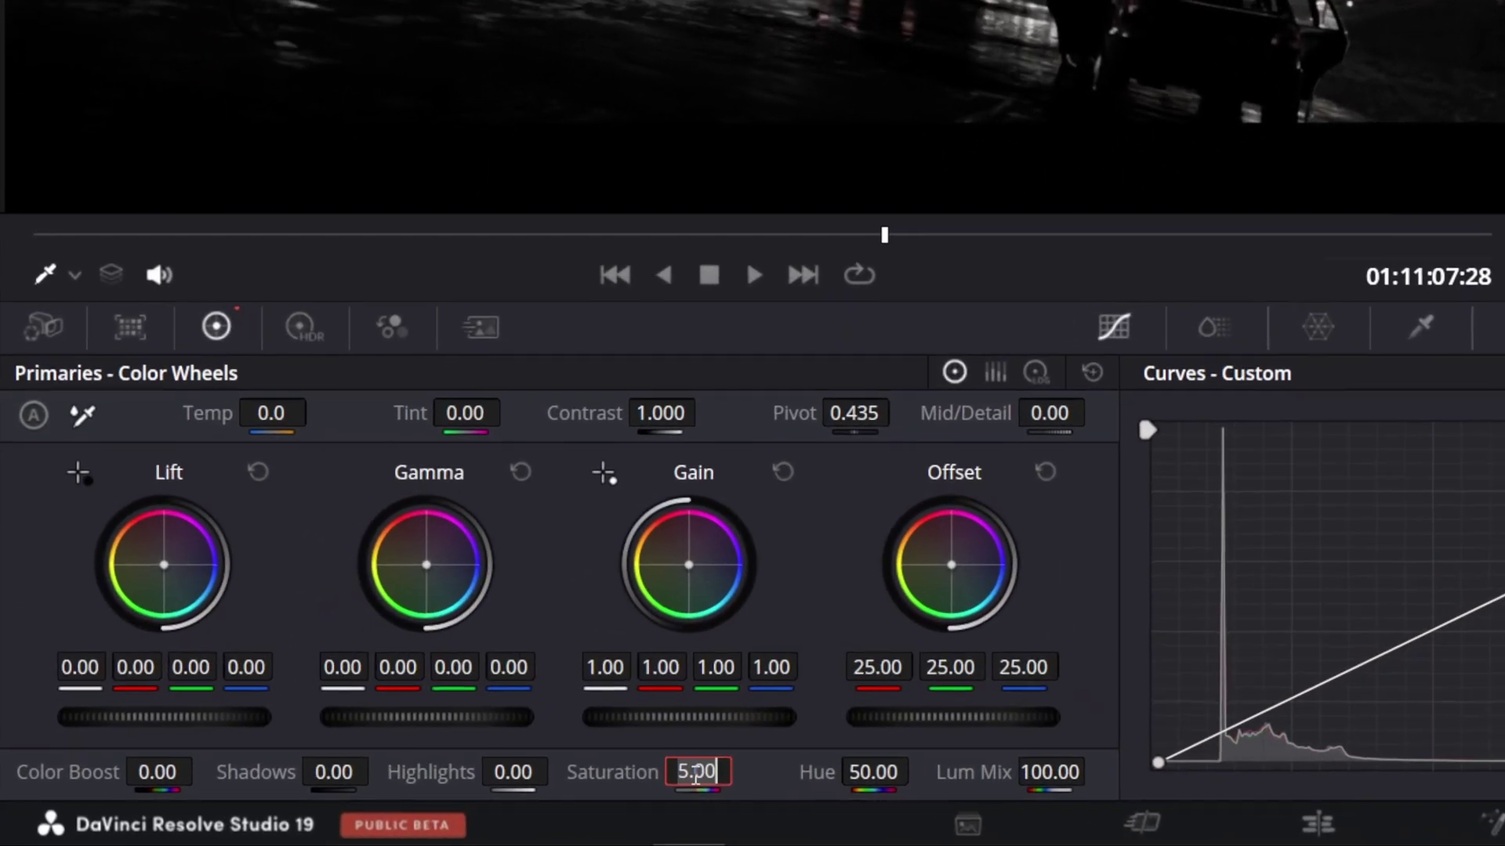
key(Return)
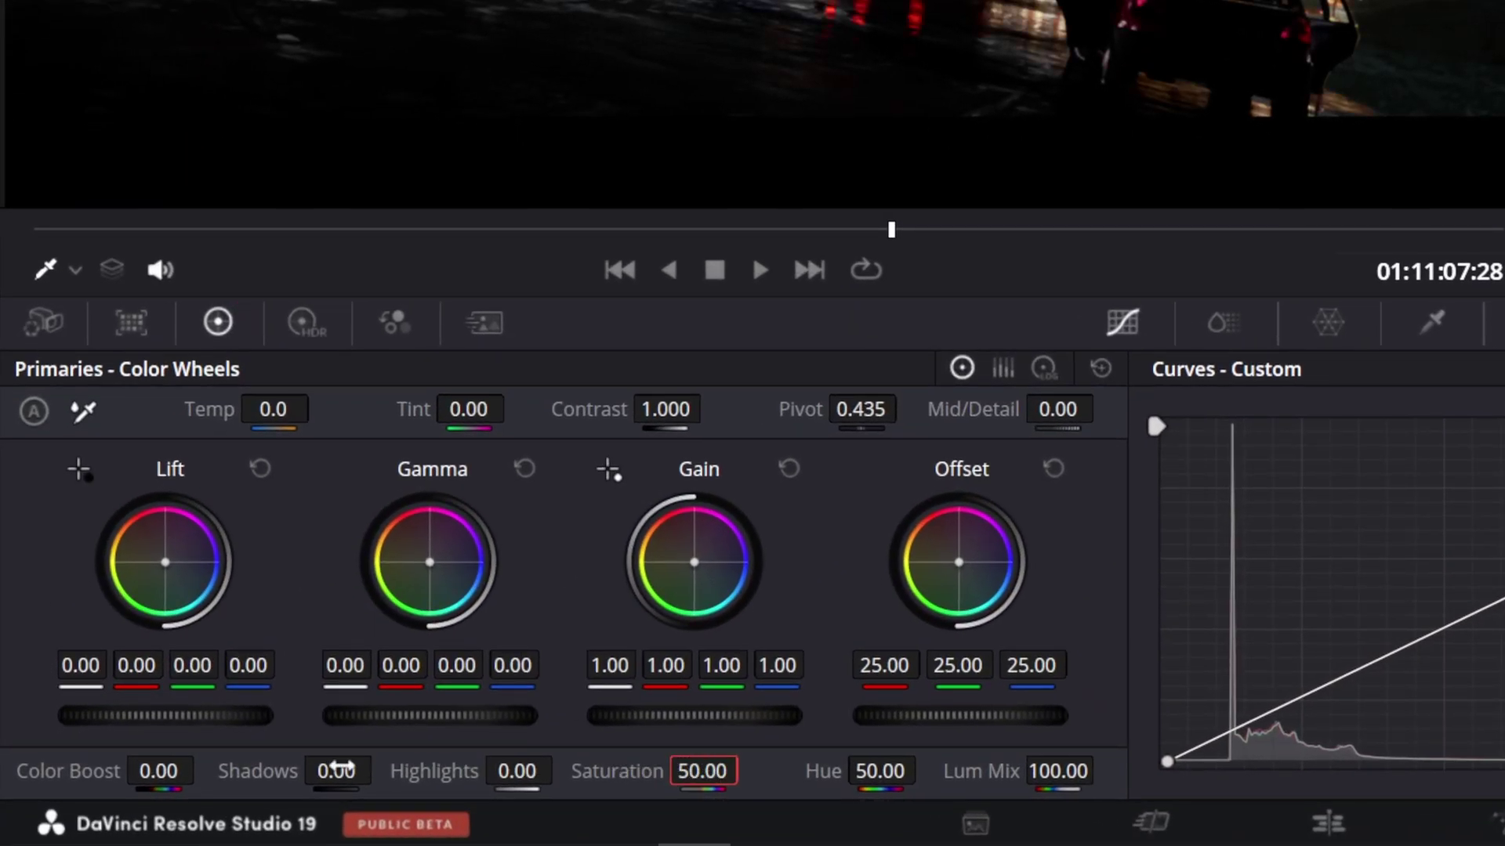
click(161, 776)
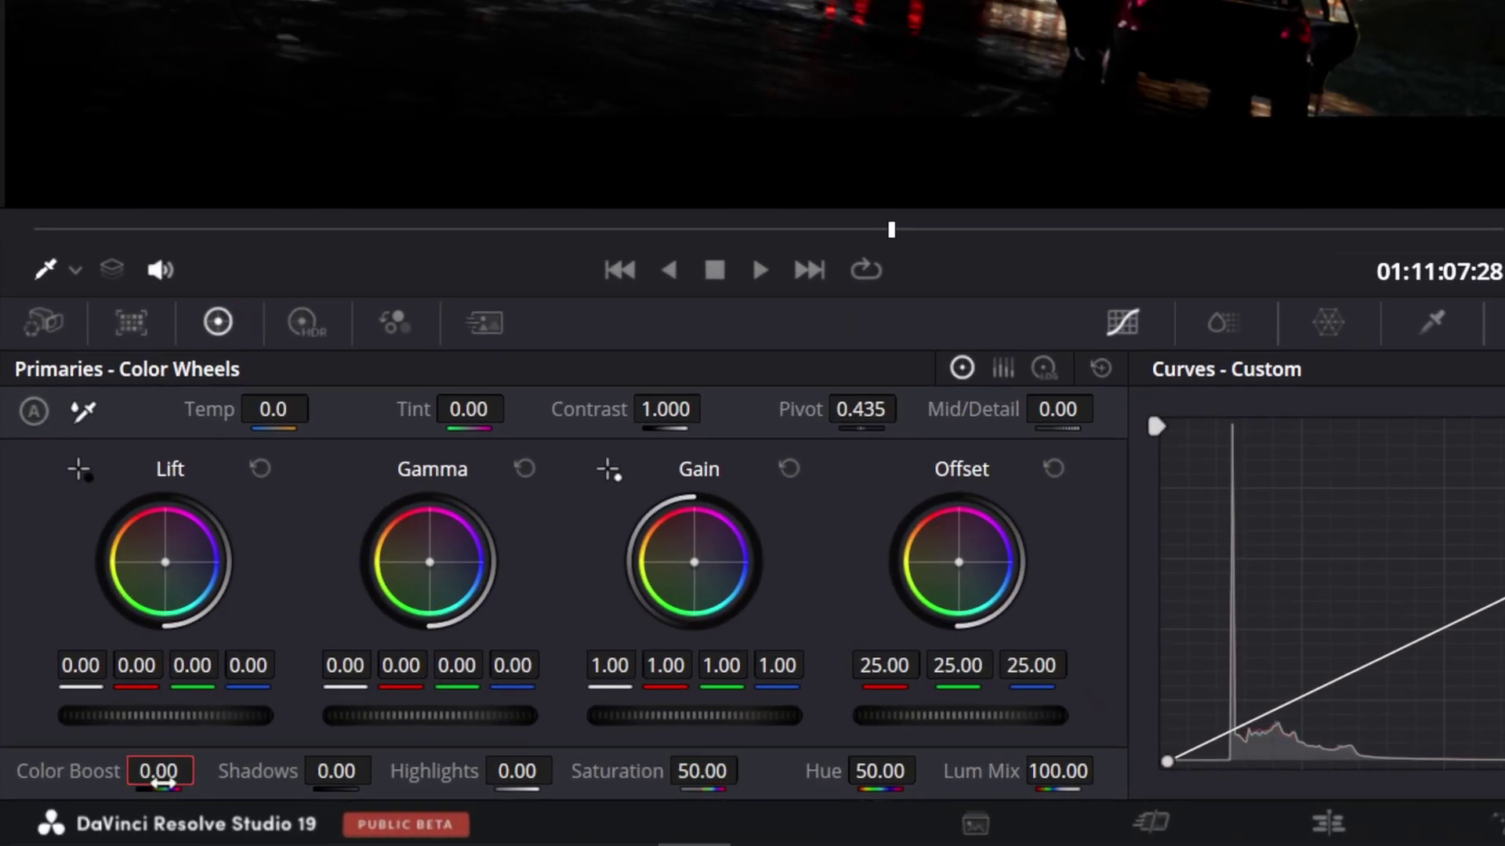
drag(162, 782, 74, 808)
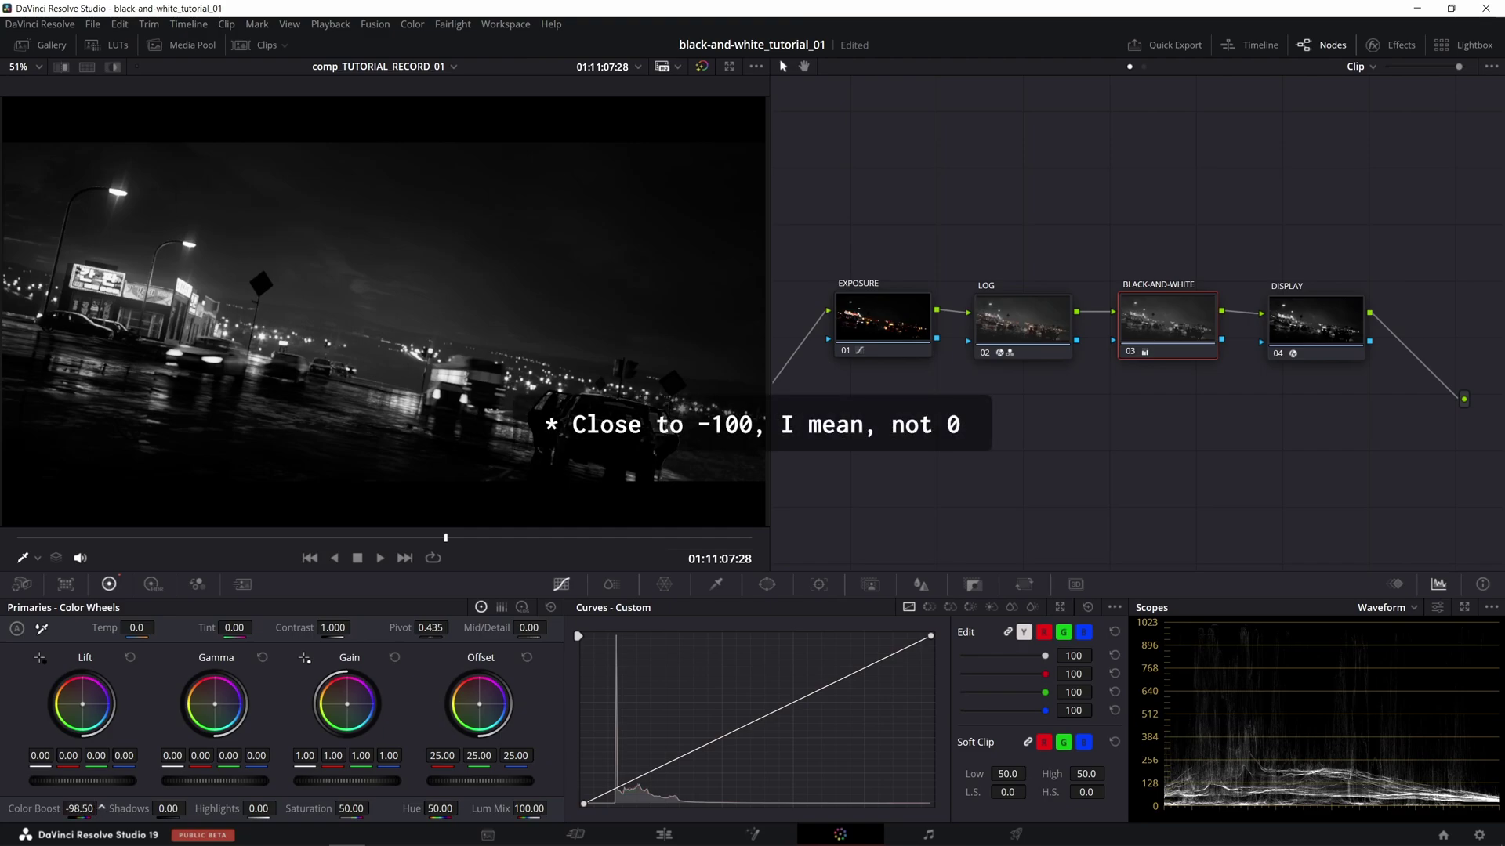
drag(101, 808, 101, 808)
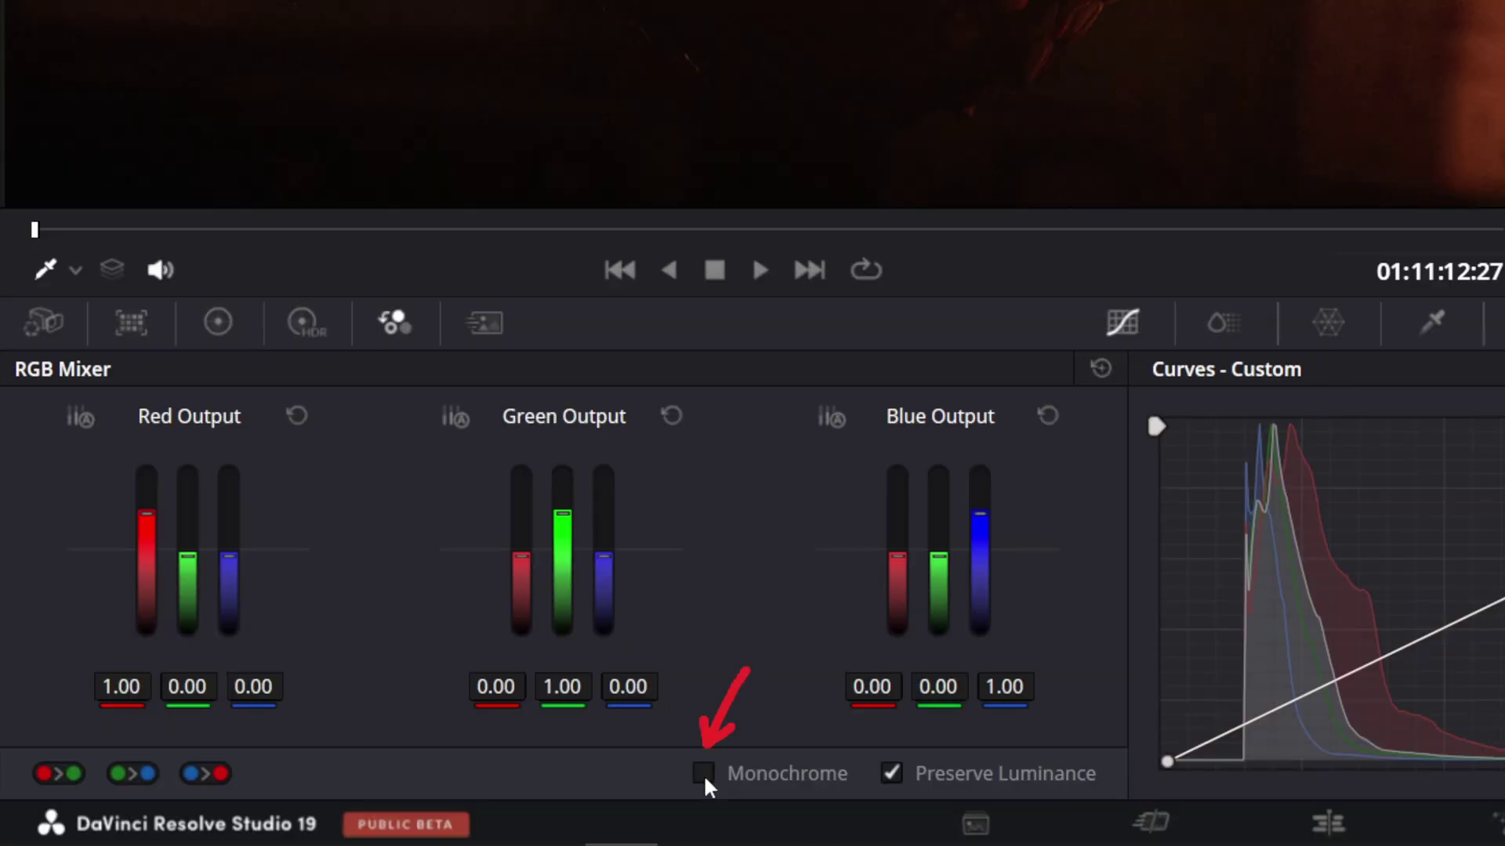
Make node 04's RGB Mixer monochrome, with Red 2.54, Green -3.00 and Blue raised
click(703, 773)
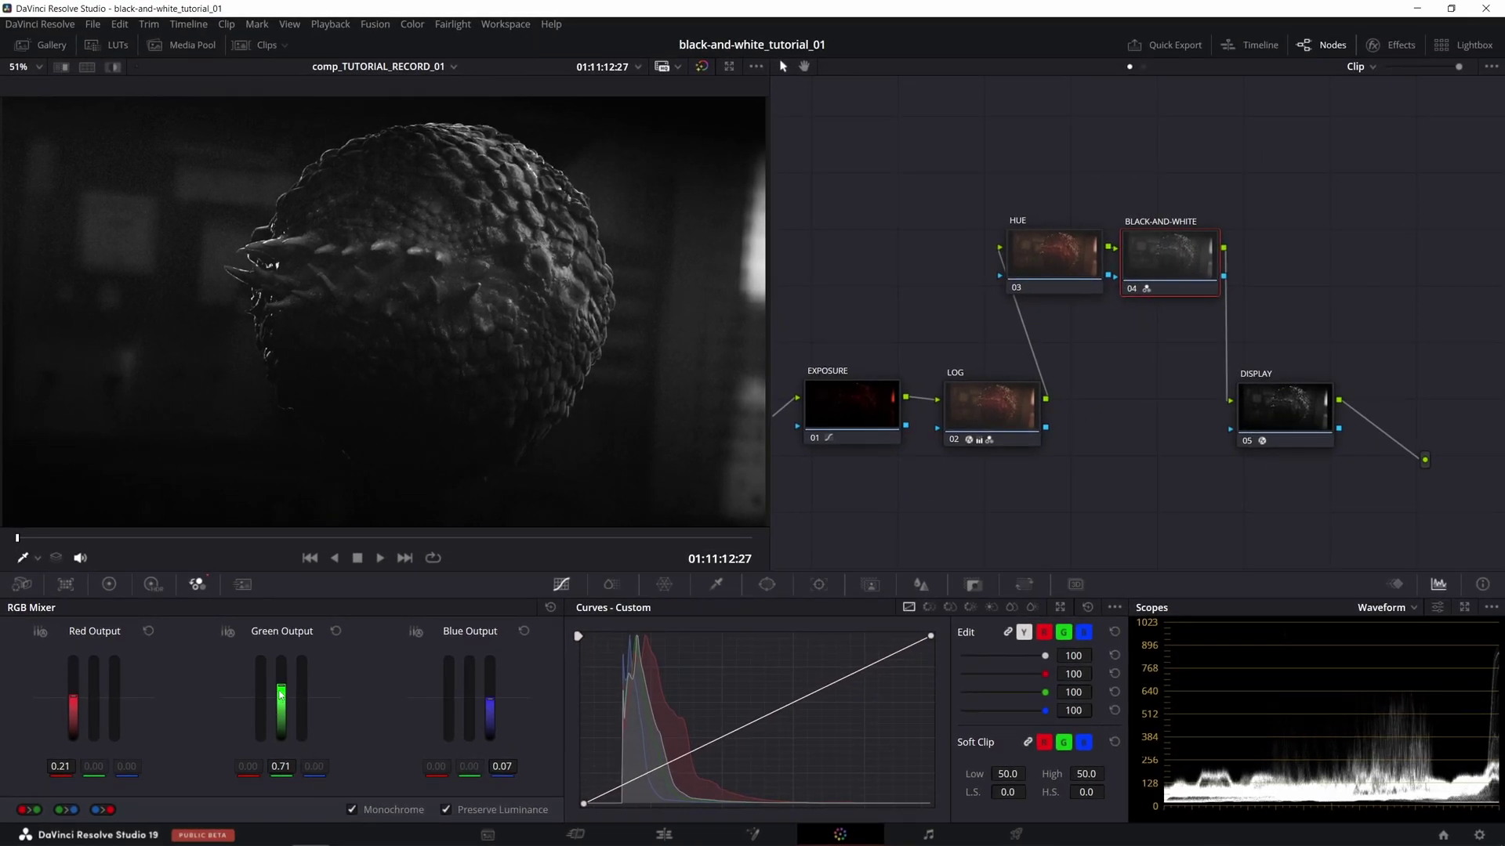
drag(281, 689, 282, 660)
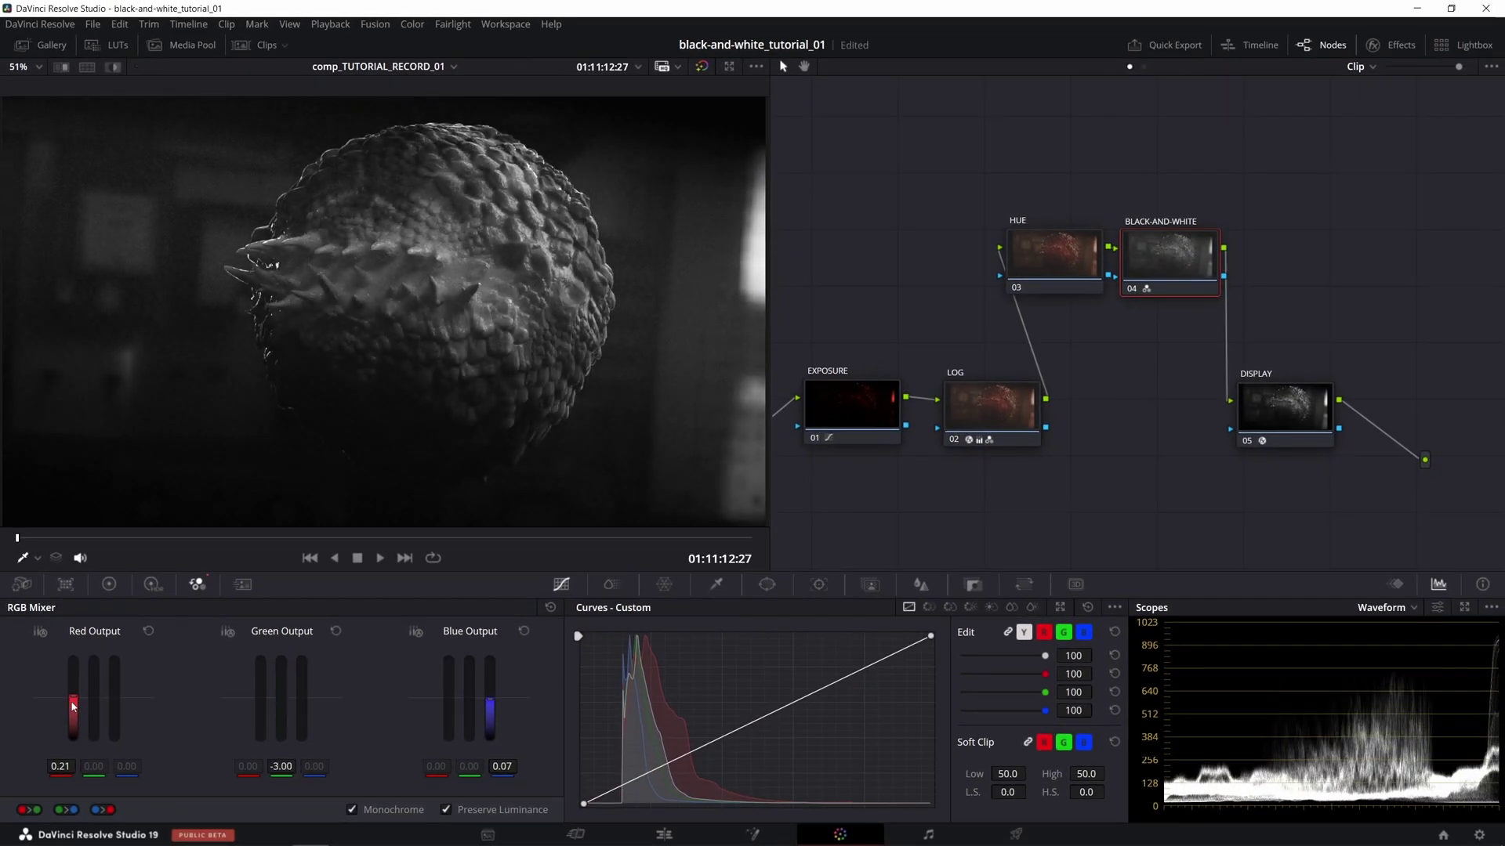
drag(72, 706, 72, 659)
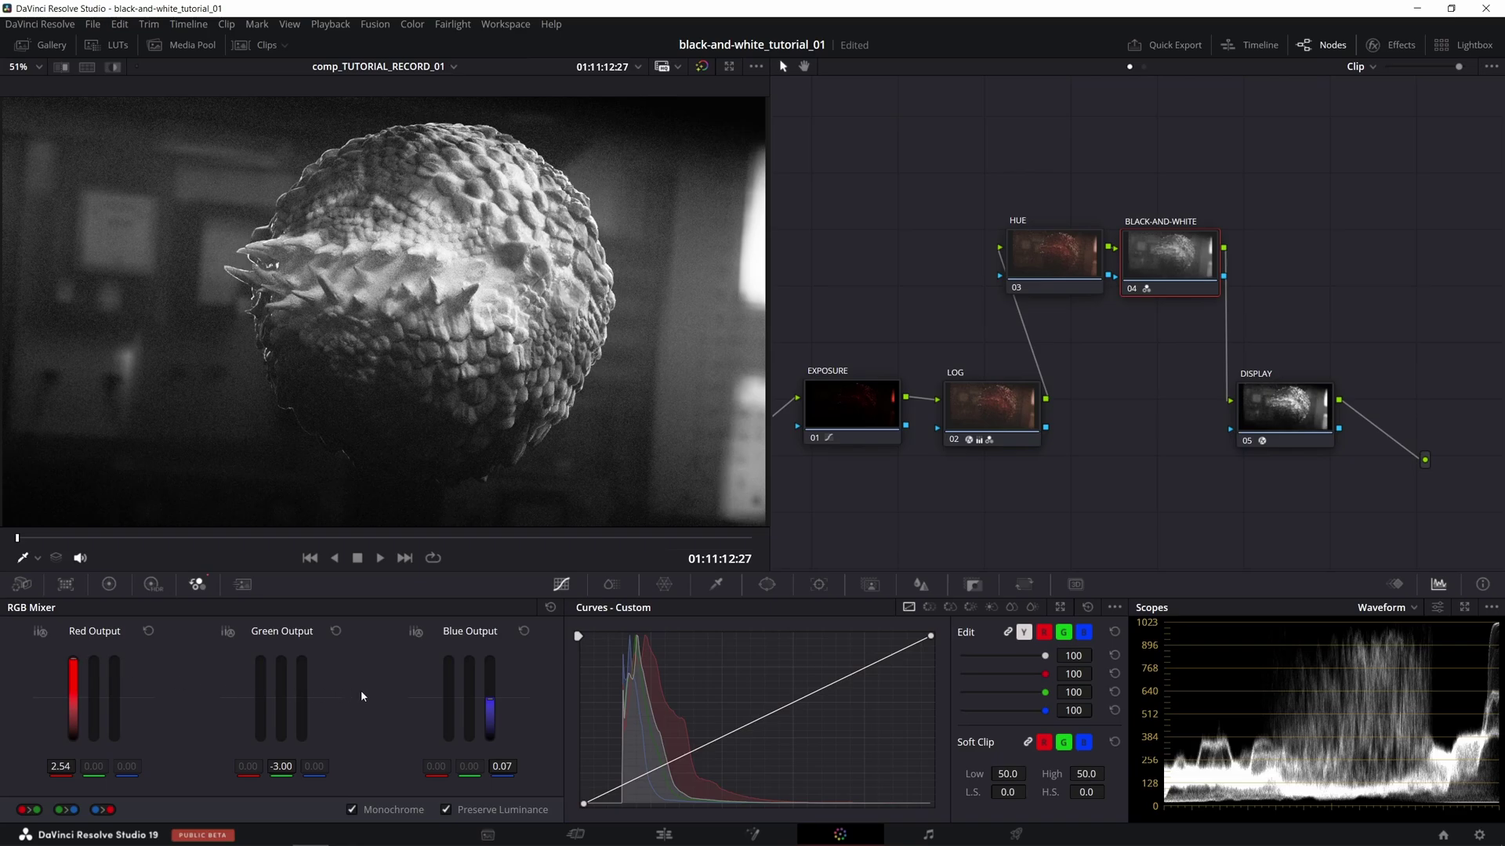
drag(490, 706, 490, 674)
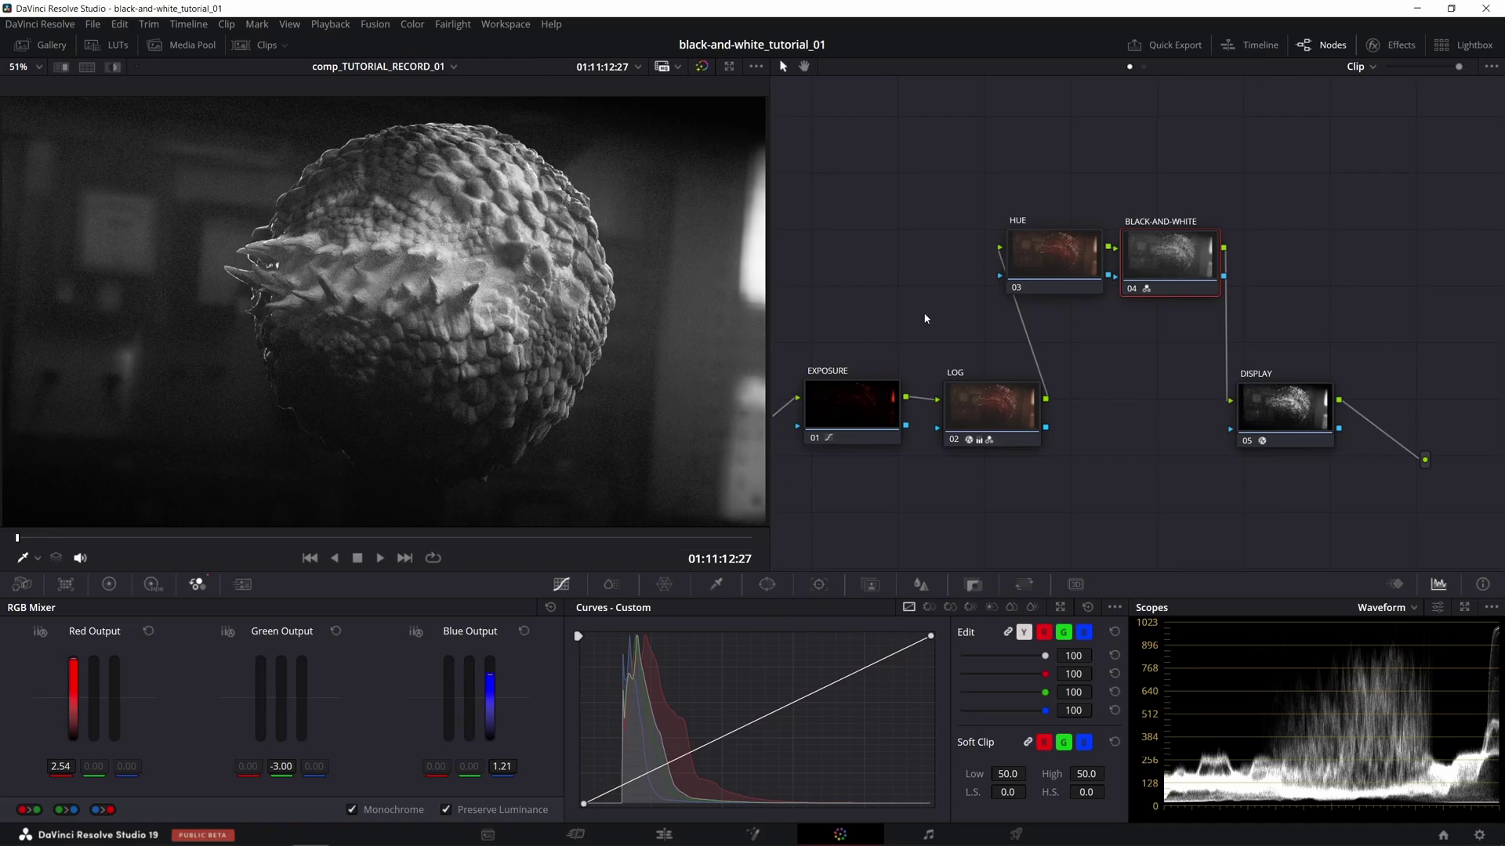
Select the HUE node 03 and nudge its Hue from 50.00 down to 47.60, then back to 49.00
click(1036, 263)
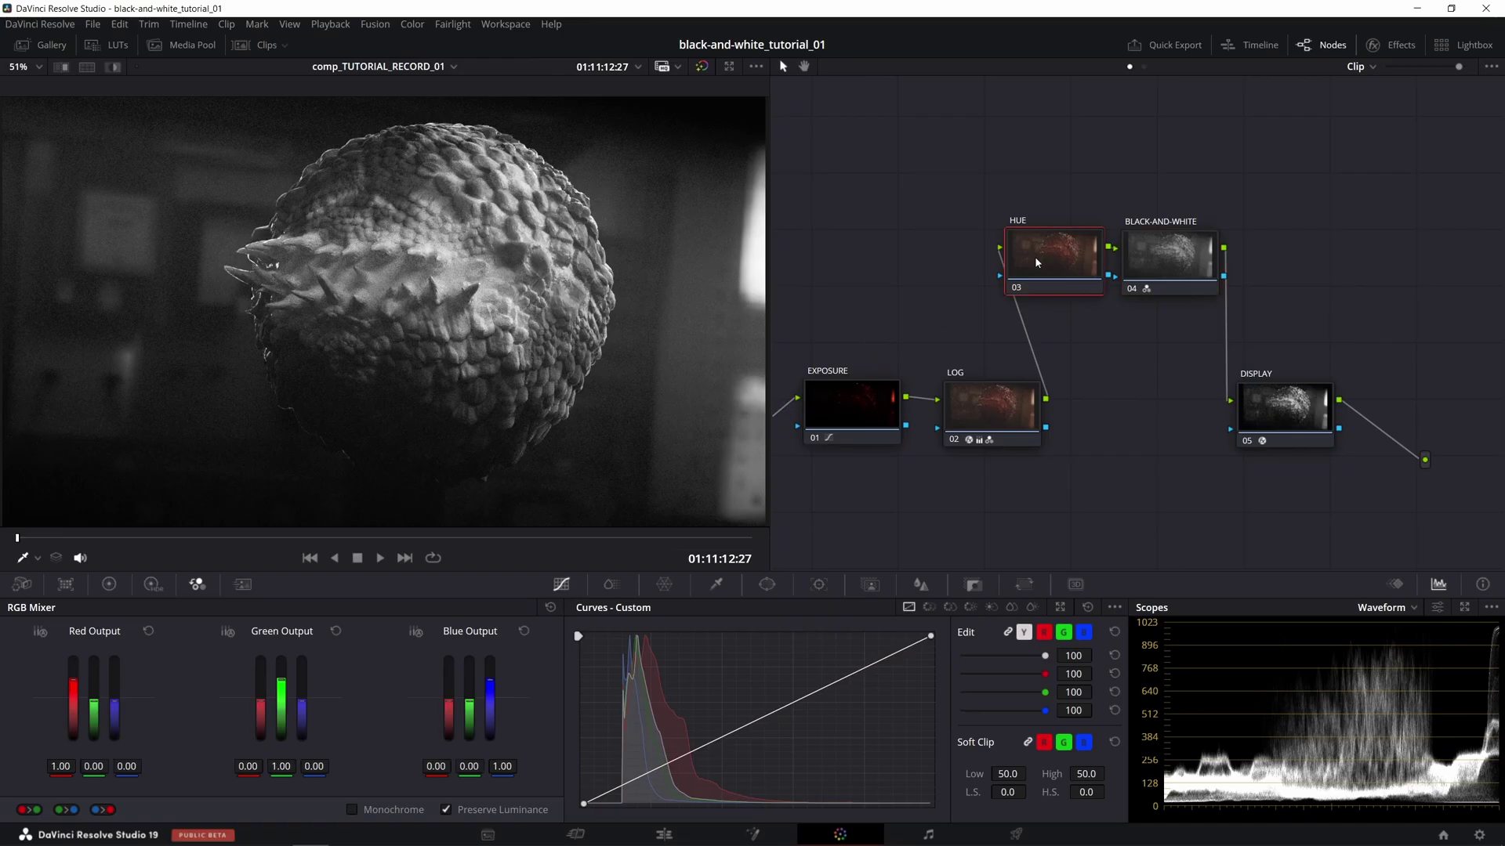
right_click(1042, 246)
click(1066, 253)
click(111, 585)
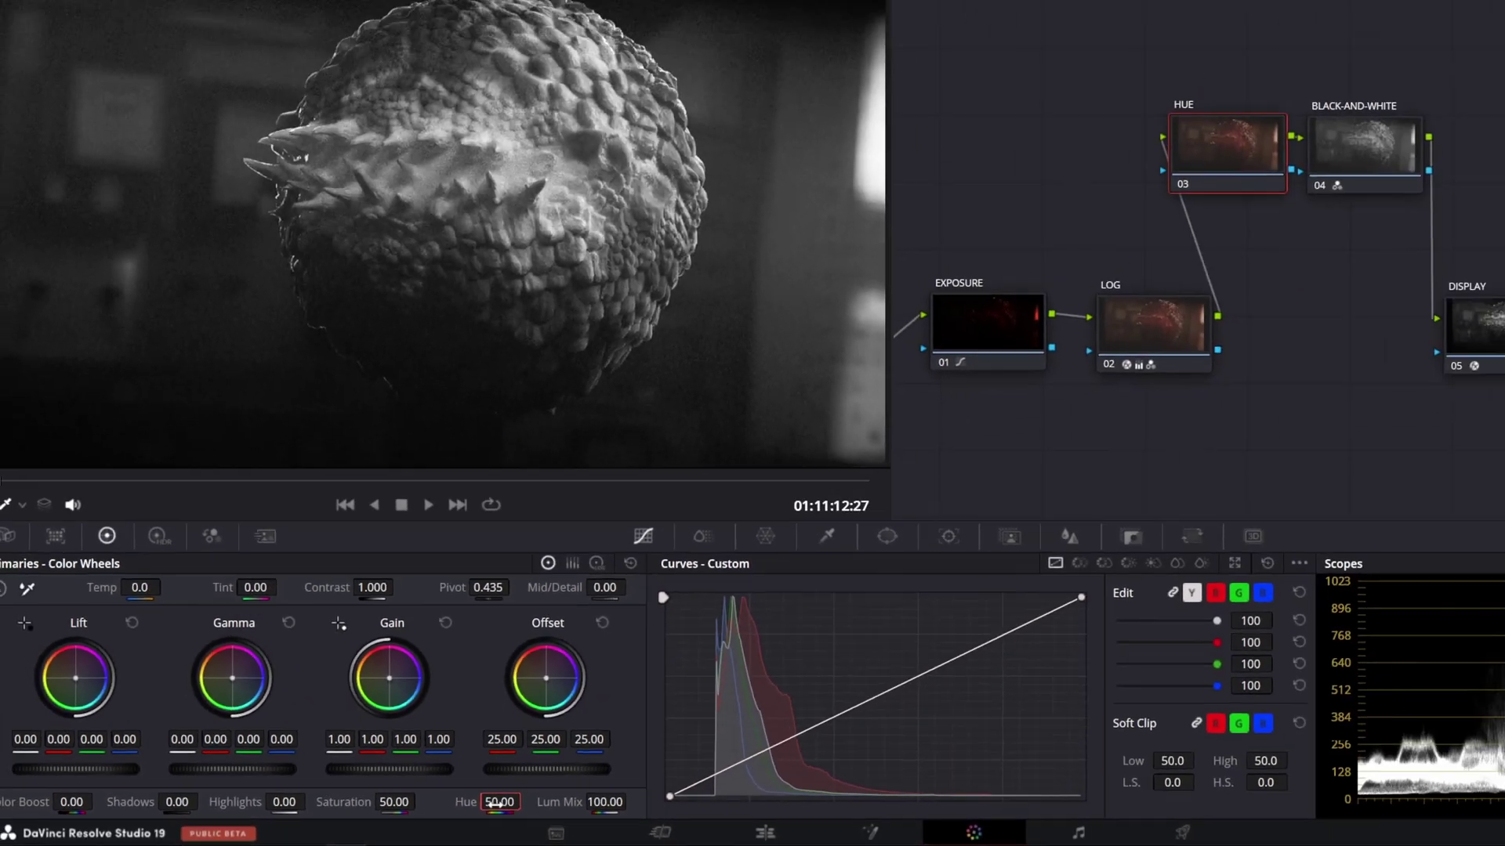
drag(756, 775, 738, 775)
drag(462, 808, 463, 809)
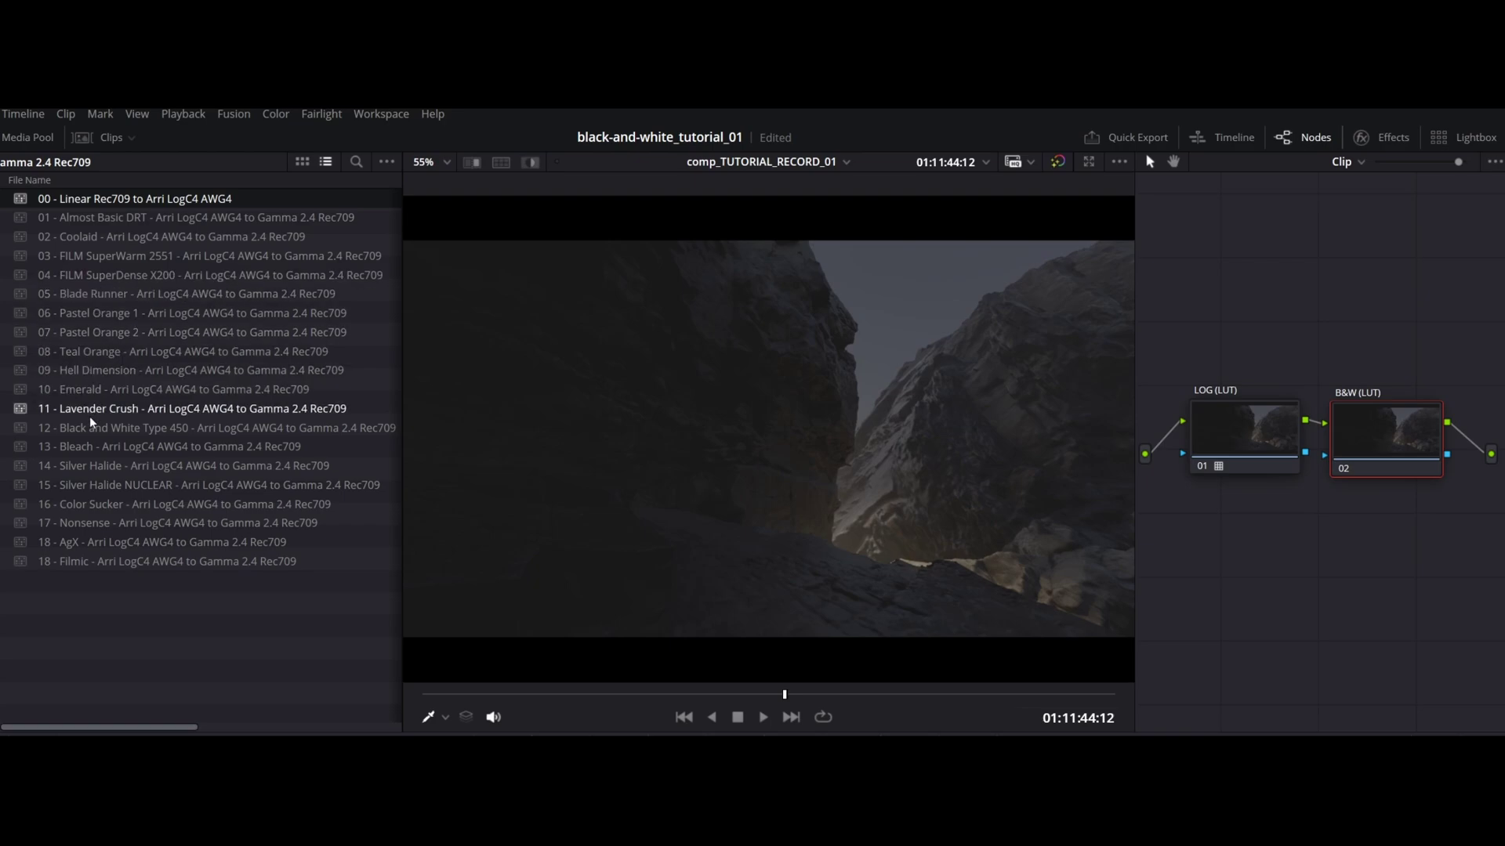
Try the Black and White Type 450 and Silver Halide LUTs on node 02, then settle on Silver Halide NUCLEAR
click(117, 431)
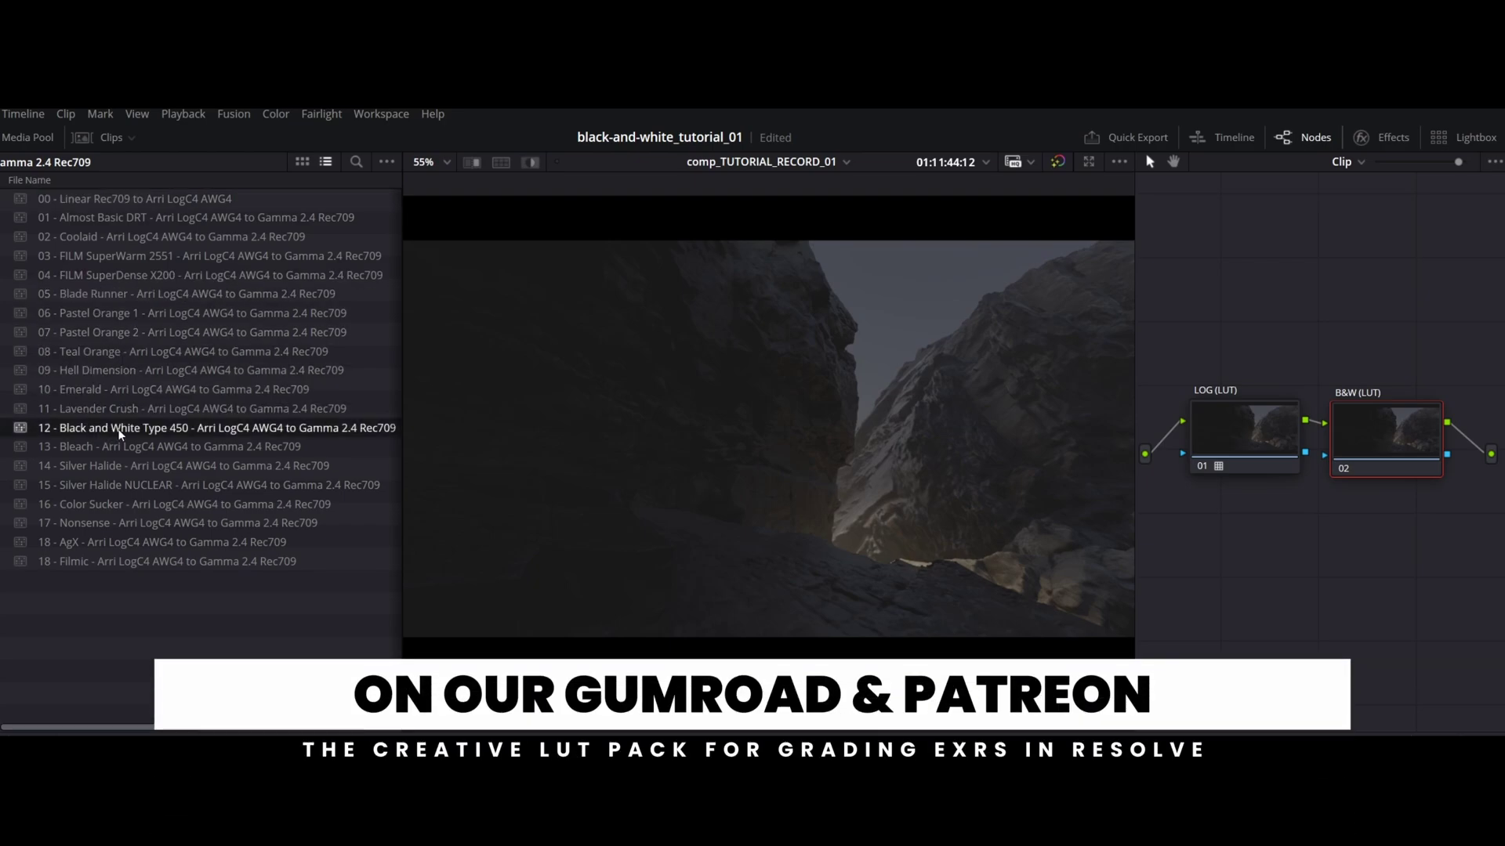
double_click(120, 430)
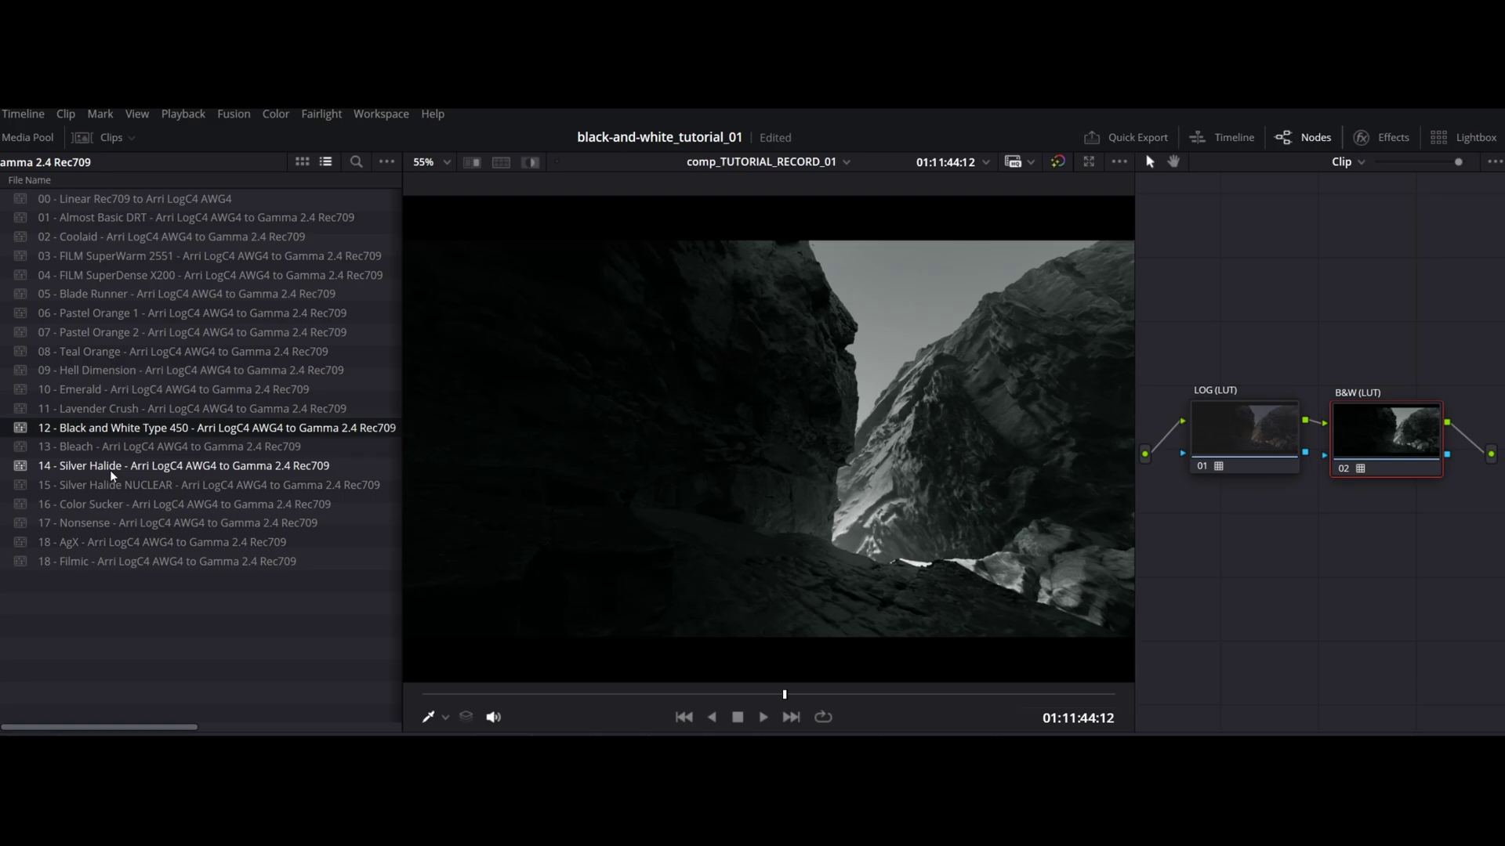
double_click(112, 472)
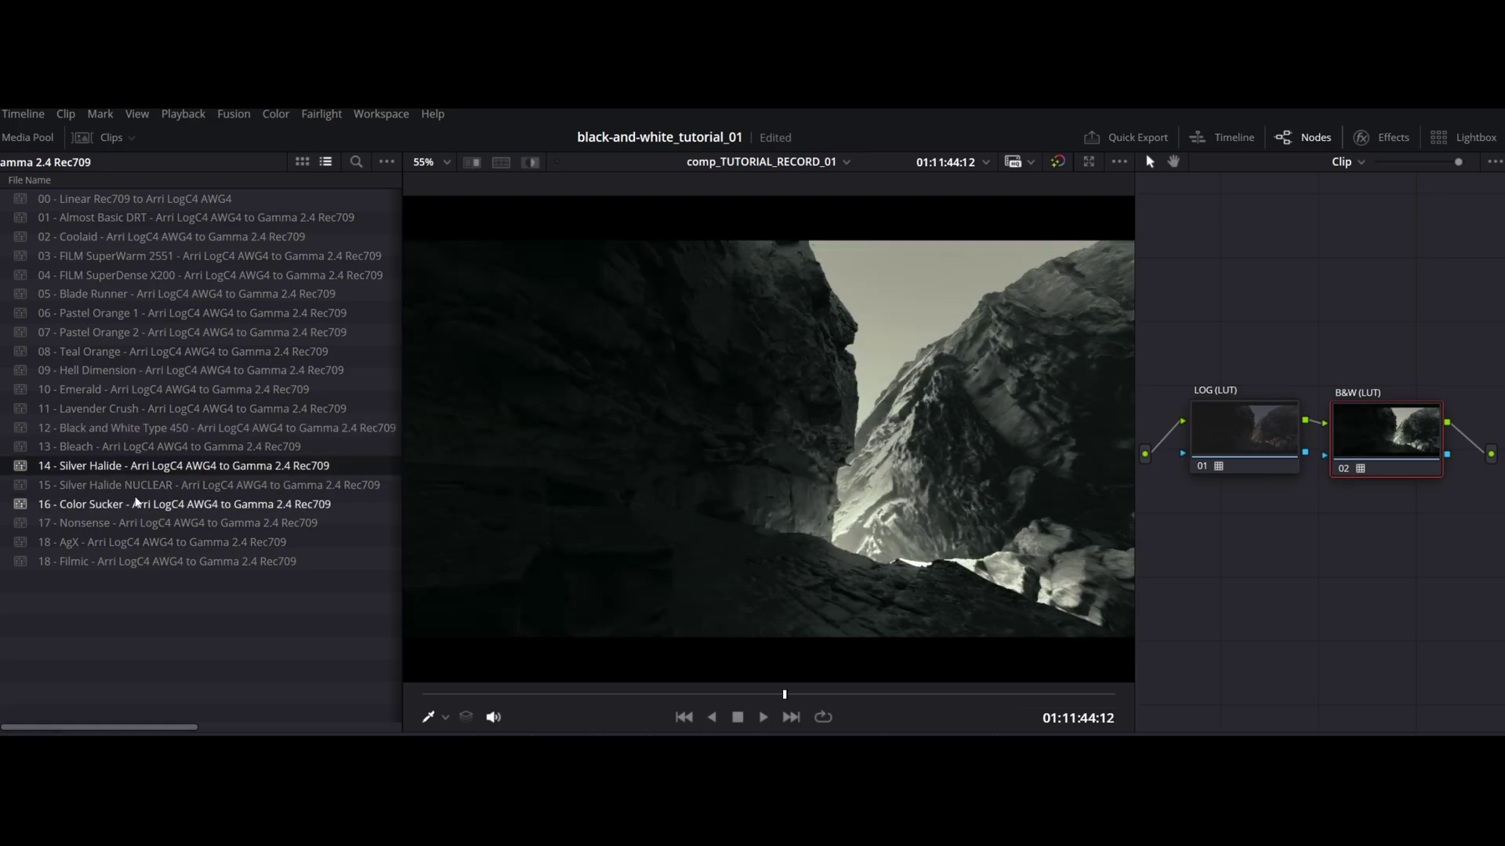
click(131, 487)
double_click(142, 493)
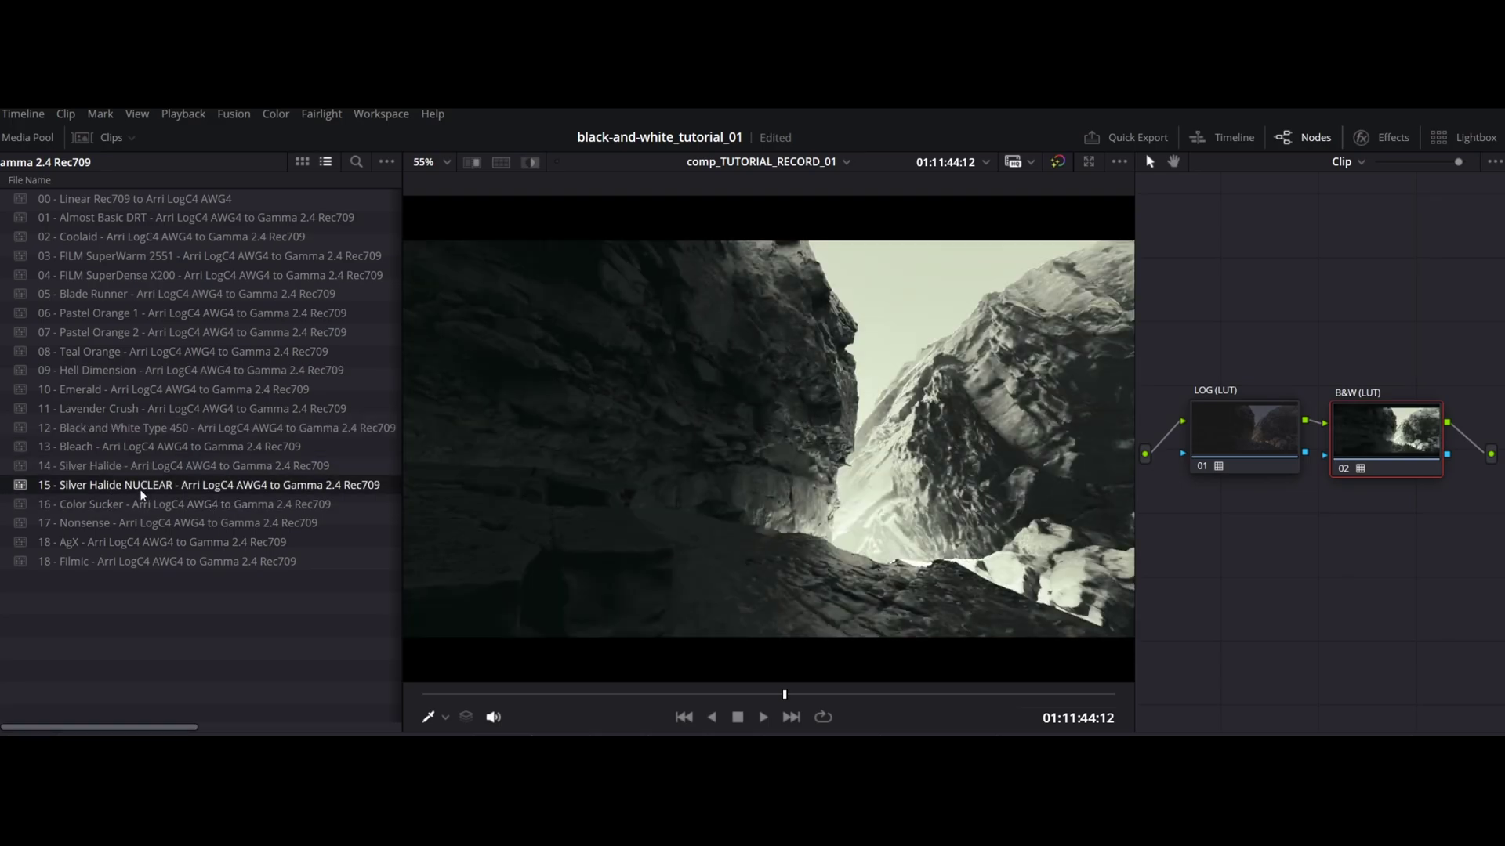